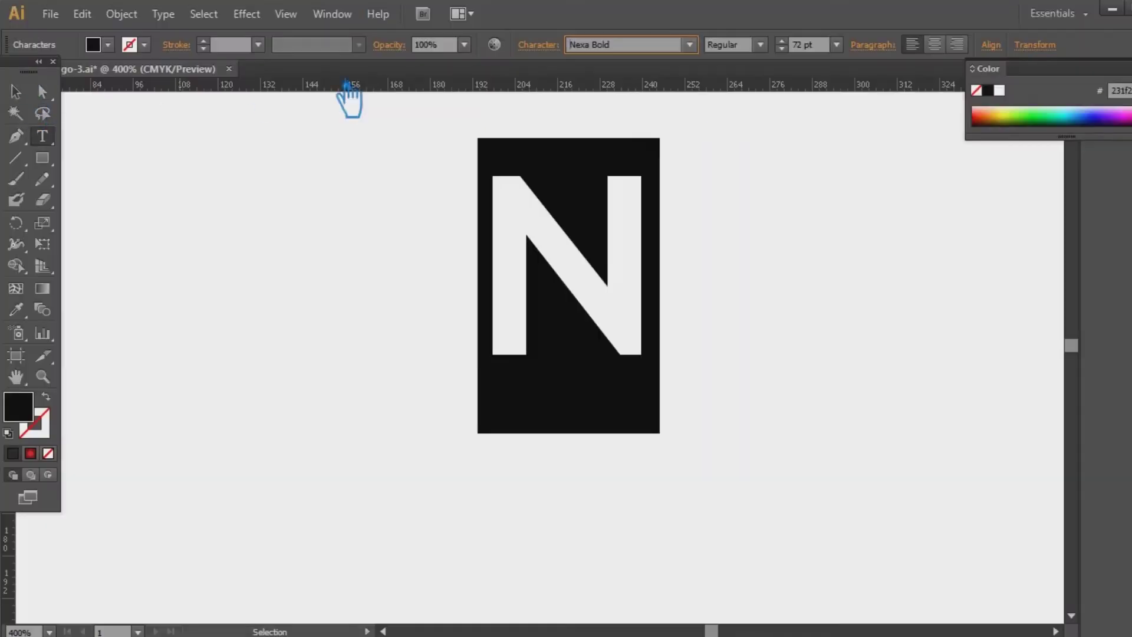
# Step: Switch the N to the NotMaryKate font and convert it to outlines with Ctrl+Shift+O
pyautogui.press('Down')
pyautogui.press('Down')
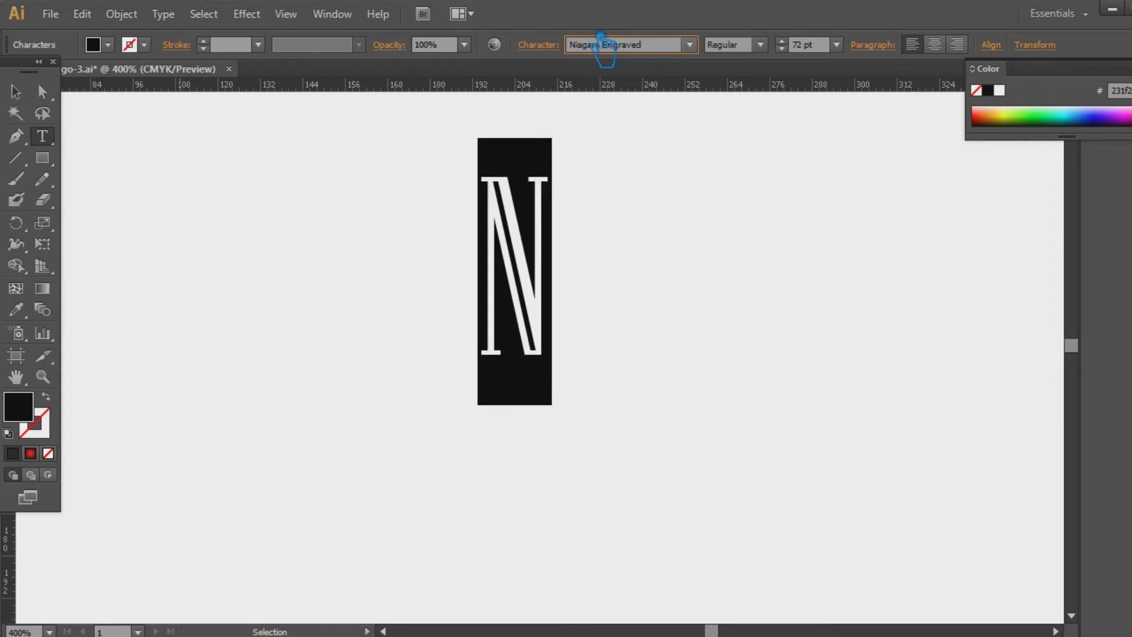
pyautogui.press('Up')
pyautogui.click(654, 46)
pyautogui.press('Down')
pyautogui.press('Down')
pyautogui.press('Down')
pyautogui.press('Down')
pyautogui.press('Up')
pyautogui.press('Down')
pyautogui.press('Down')
pyautogui.press('Down')
pyautogui.press('Down')
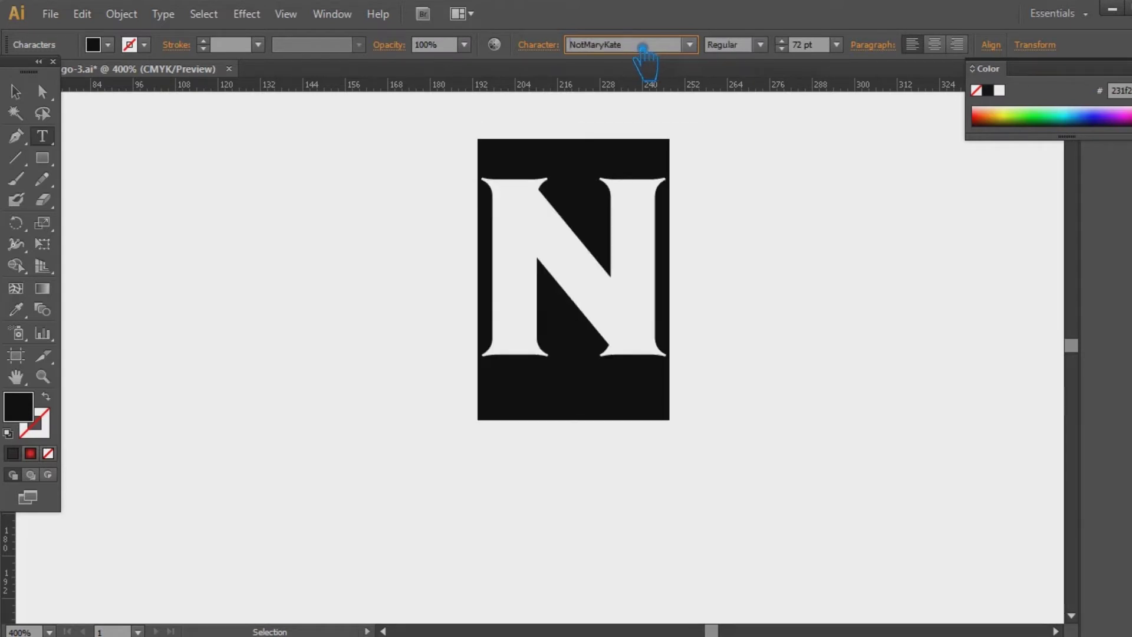
pyautogui.click(15, 92)
pyautogui.hotkey('ctrl', 'shift', 'o')
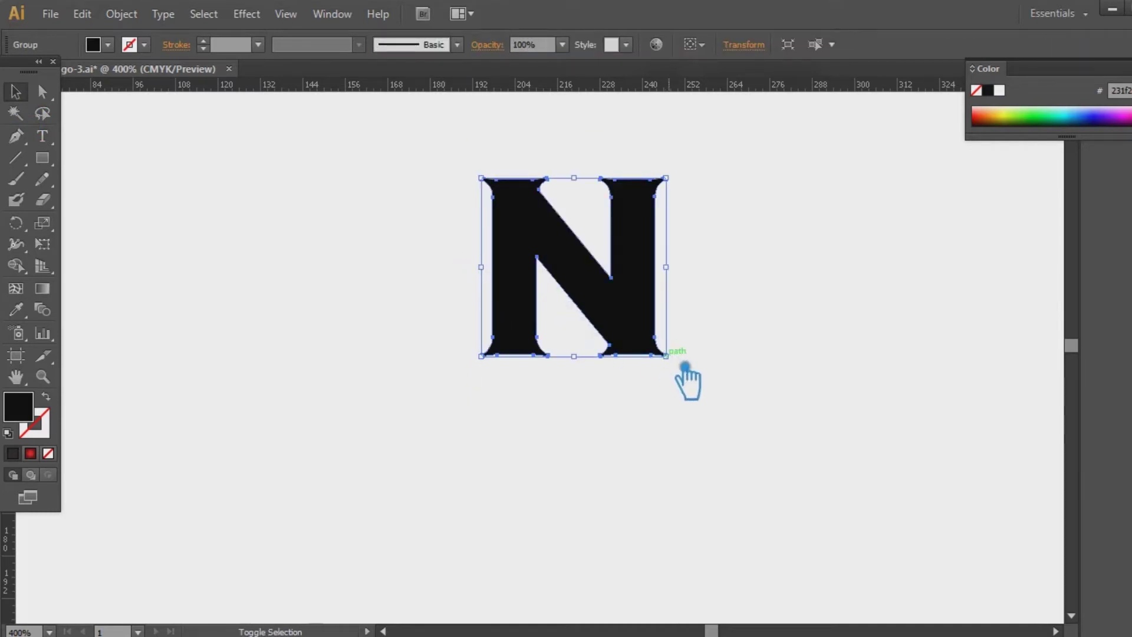
# Step: Enlarge the outlined N and refine anchor points on its top-left serif and stem corners
pyautogui.moveTo(666, 356)
pyautogui.mouseDown()
pyautogui.moveTo(757, 443)
pyautogui.moveTo(631, 424)
pyautogui.mouseUp()
pyautogui.click(24, 134)
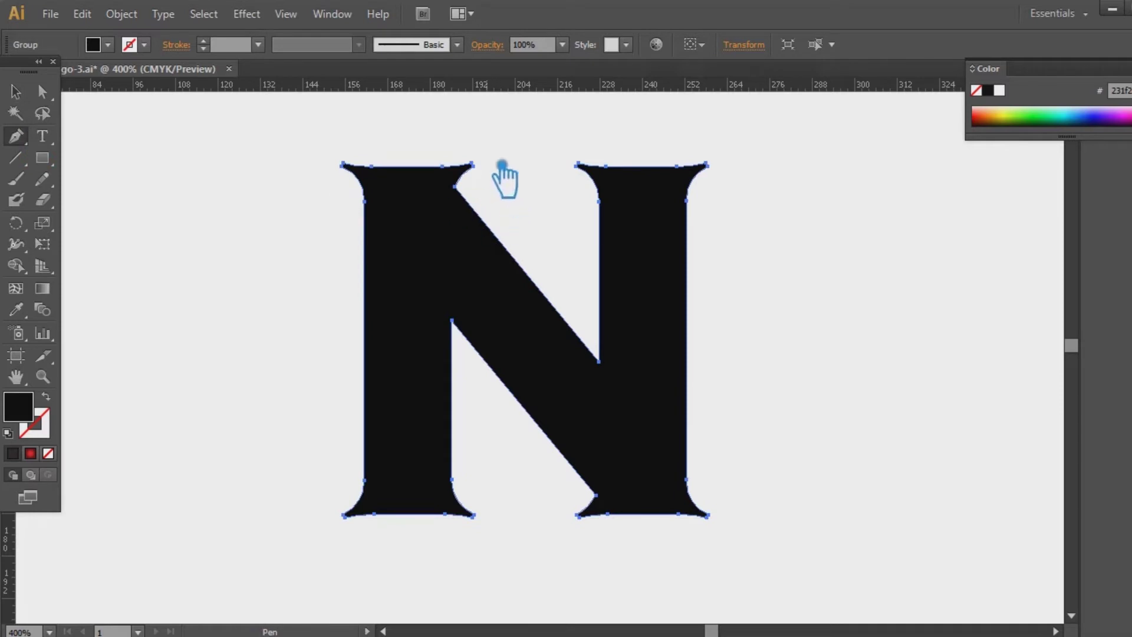
pyautogui.click(354, 178)
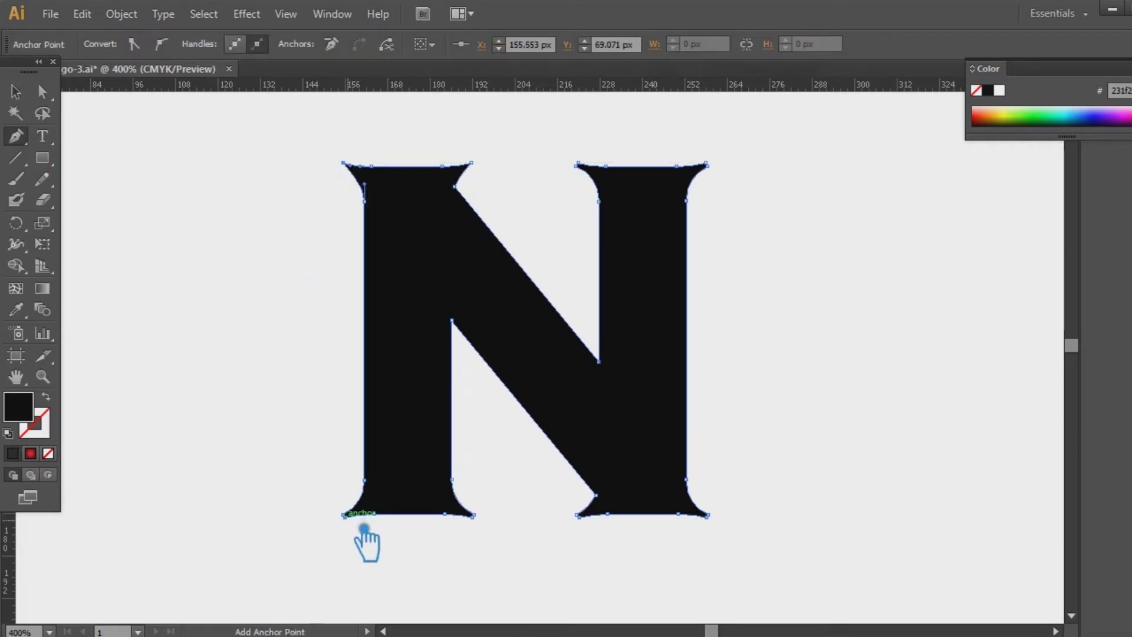
pyautogui.click(345, 516)
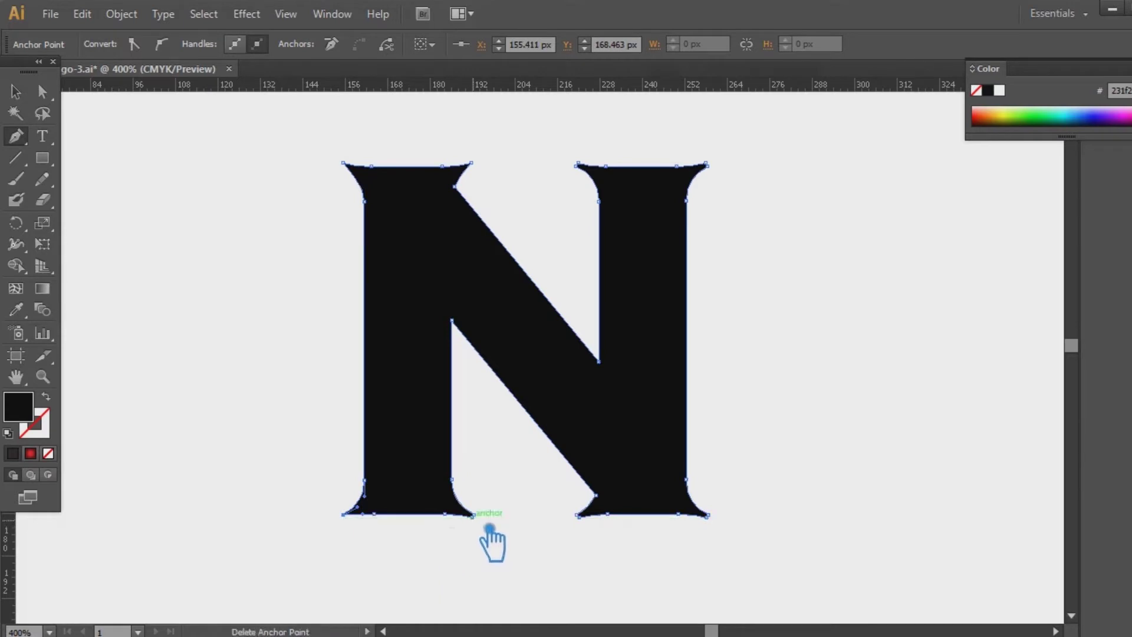
pyautogui.click(578, 515)
pyautogui.click(709, 516)
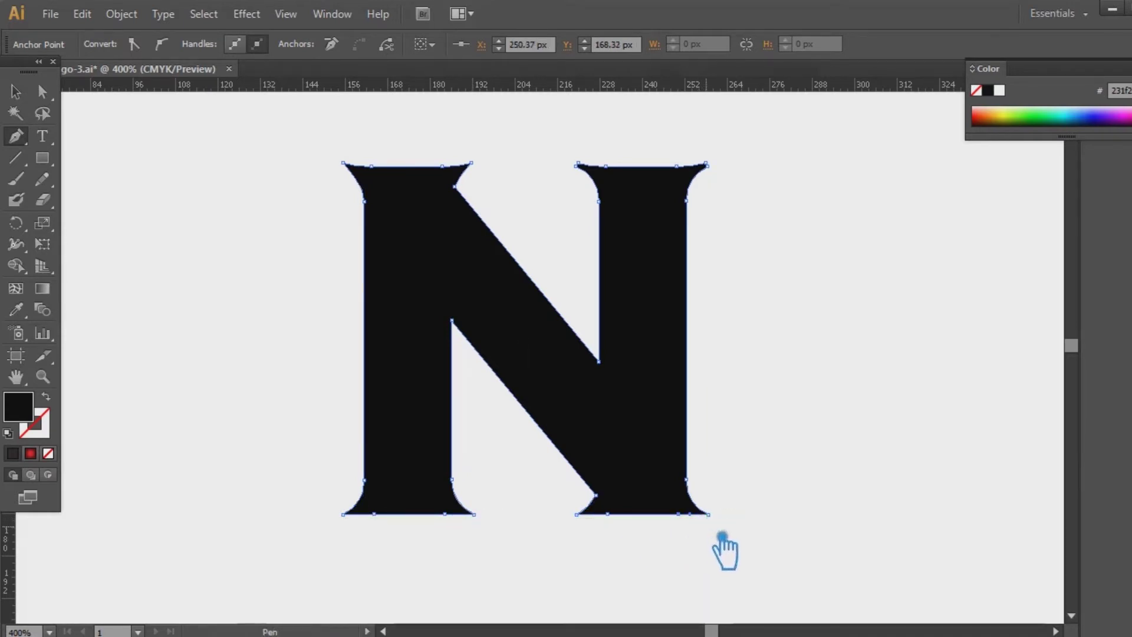
pyautogui.click(605, 166)
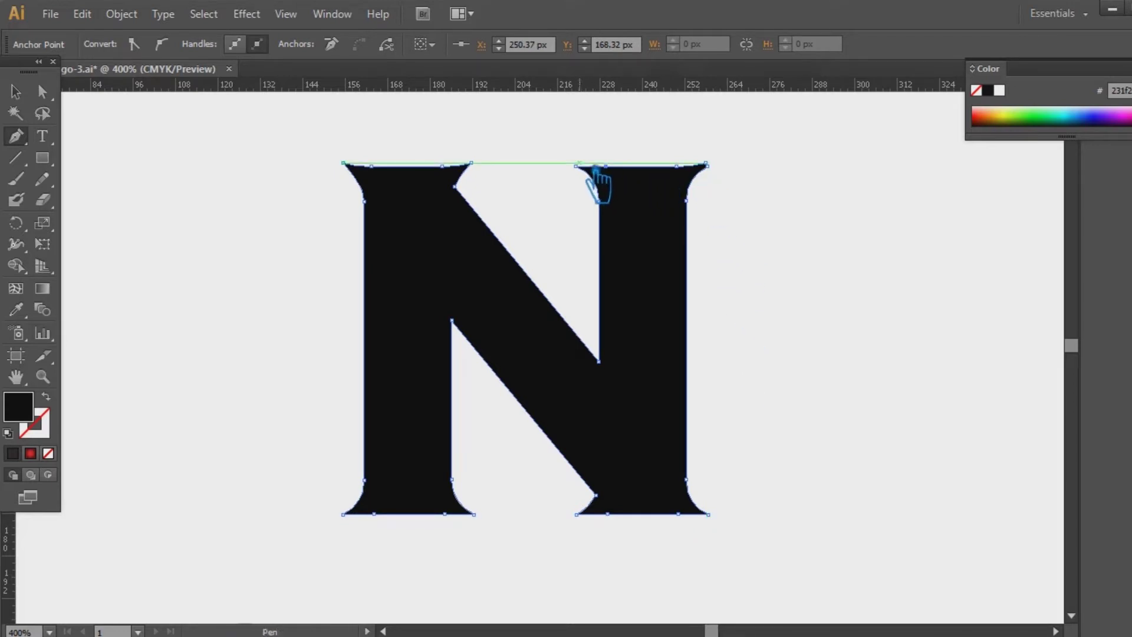
pyautogui.click(708, 165)
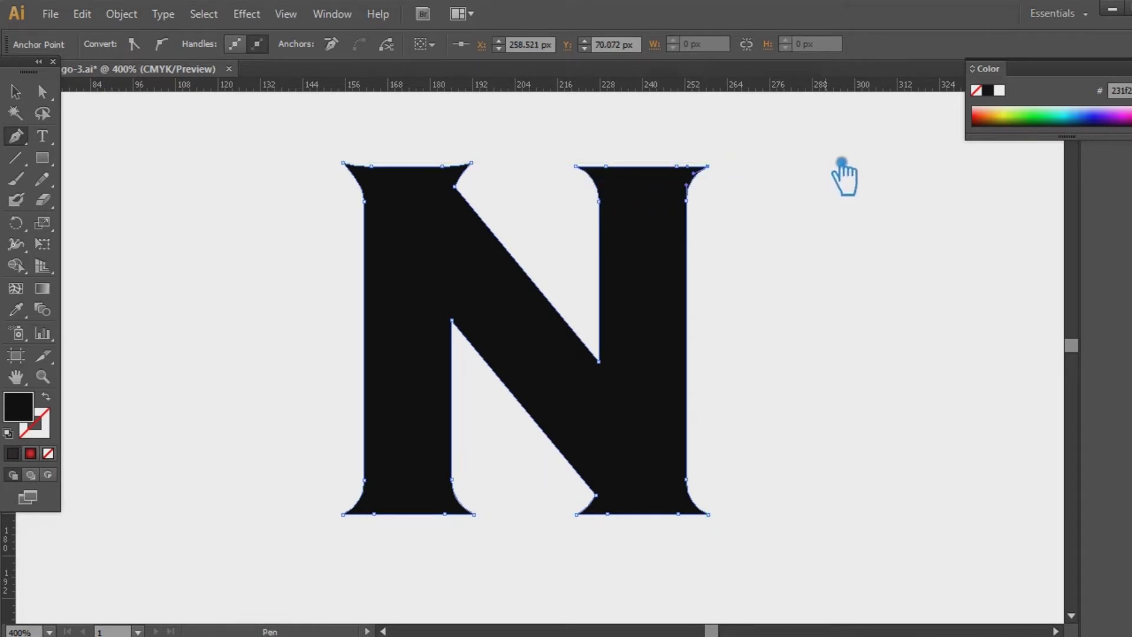
pyautogui.click(15, 92)
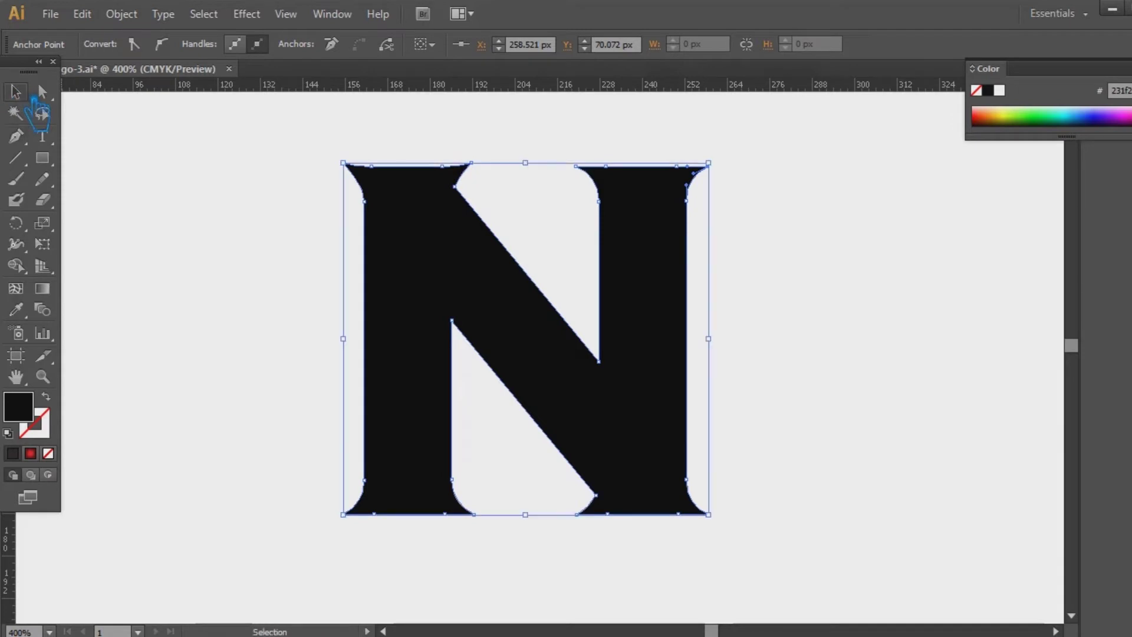
# Step: Scale the N back down around its centre and move it slightly lower
pyautogui.click(777, 318)
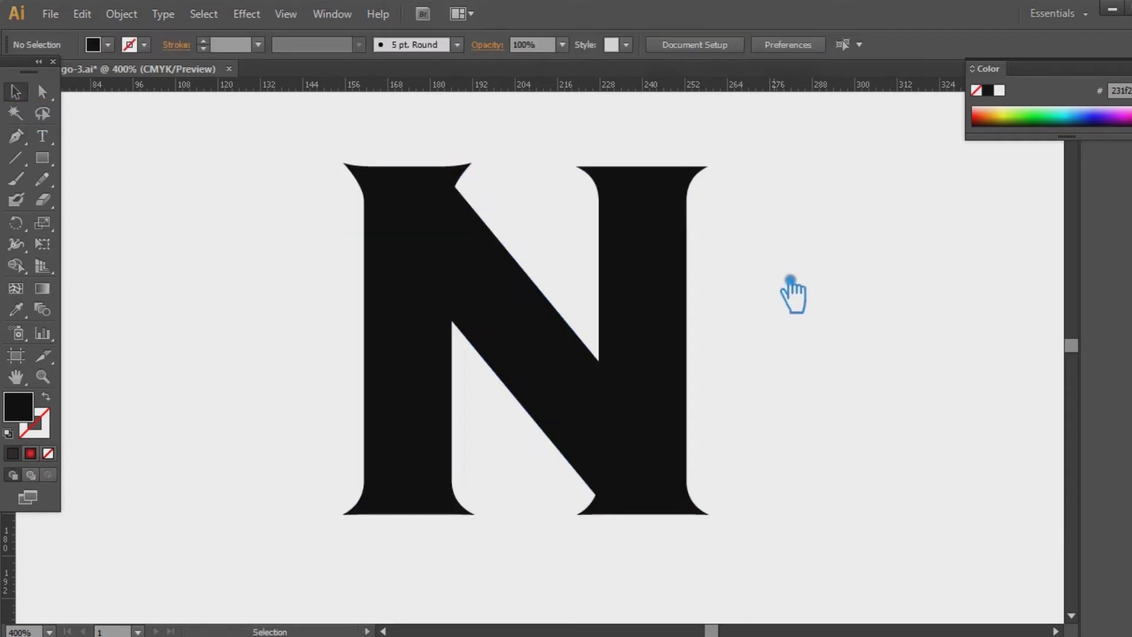
pyautogui.click(701, 248)
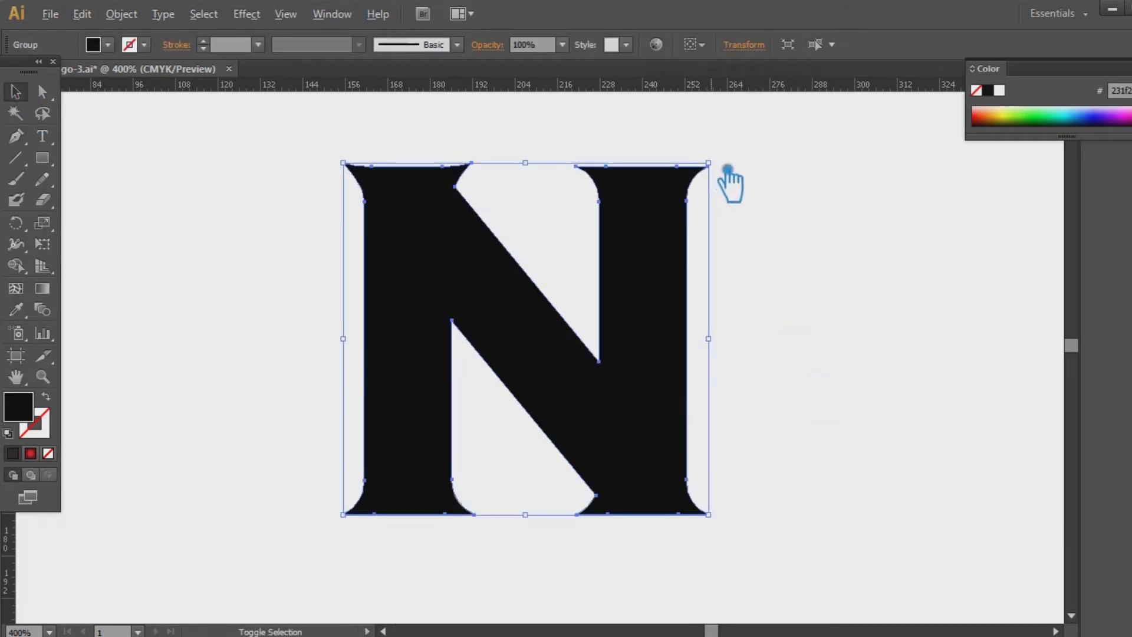
pyautogui.moveTo(708, 162); pyautogui.dragTo(619, 245)
pyautogui.moveTo(627, 362); pyautogui.dragTo(632, 397)
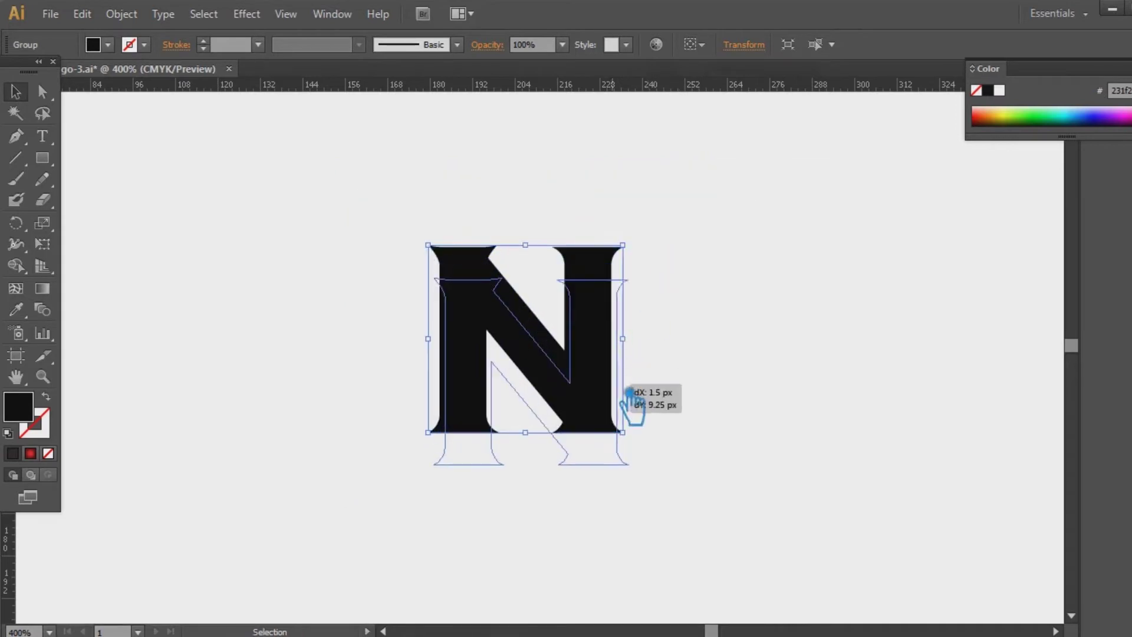
pyautogui.click(732, 390)
pyautogui.moveTo(44, 159)
pyautogui.mouseDown()
pyautogui.moveTo(112, 197)
pyautogui.moveTo(449, 279)
pyautogui.mouseUp()
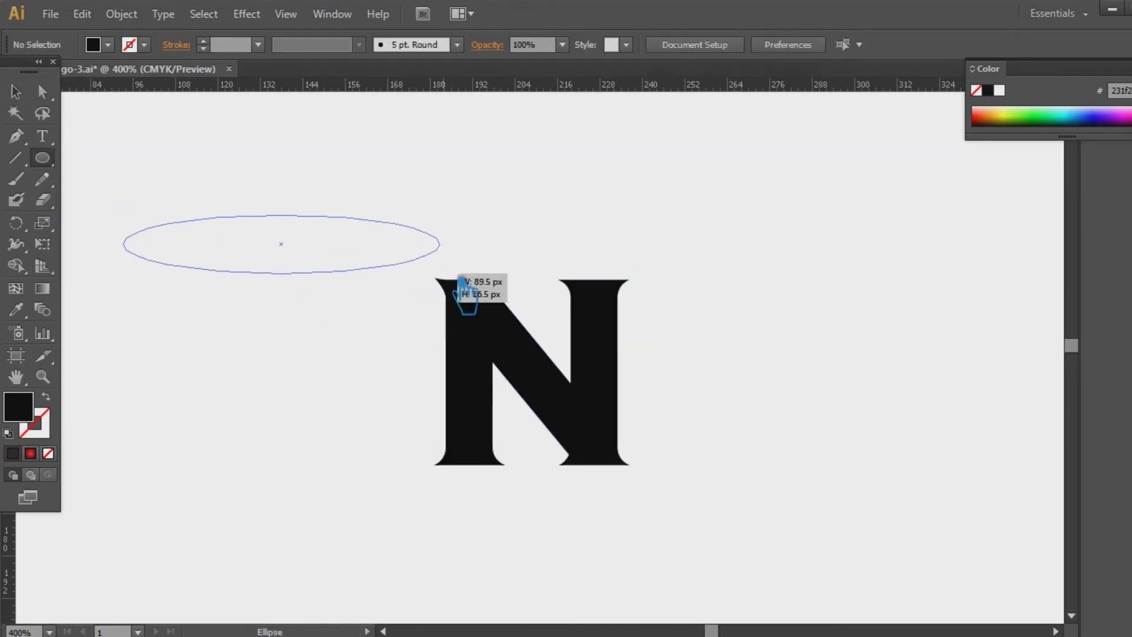
# Step: Draw a flat, wide black ellipse, rotate it diagonally and place it across the N
pyautogui.moveTo(469, 287); pyautogui.dragTo(469, 287)
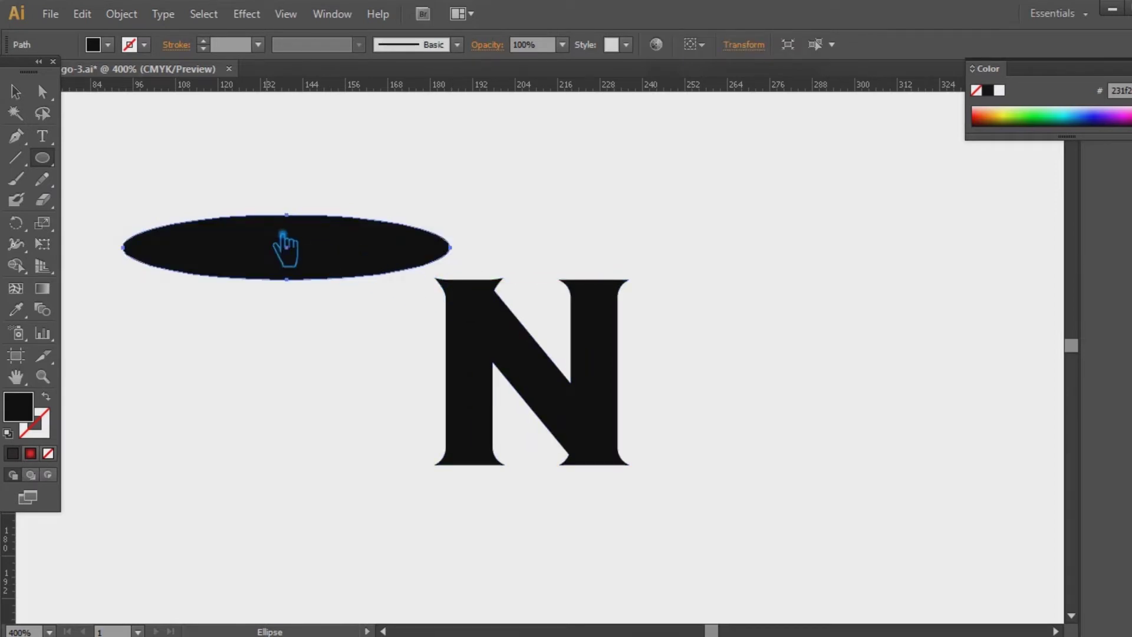
pyautogui.click(16, 91)
pyautogui.moveTo(297, 223); pyautogui.dragTo(300, 239)
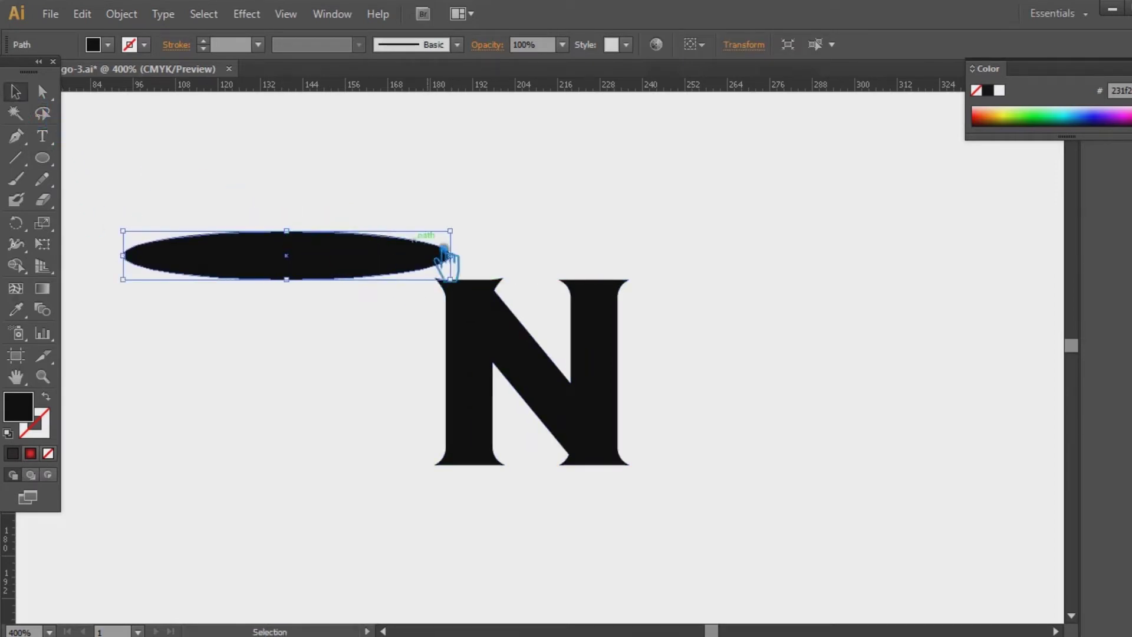
pyautogui.moveTo(465, 262); pyautogui.dragTo(513, 262)
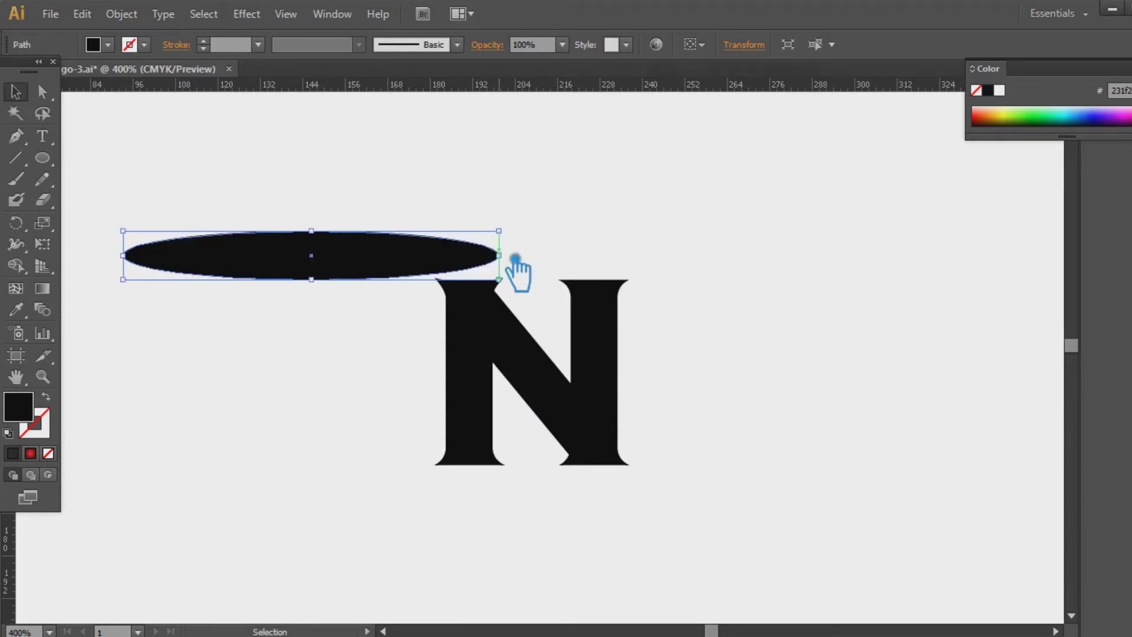
pyautogui.moveTo(524, 246)
pyautogui.mouseDown()
pyautogui.moveTo(525, 362)
pyautogui.moveTo(504, 403)
pyautogui.mouseUp()
pyautogui.moveTo(424, 382)
pyautogui.mouseDown()
pyautogui.moveTo(468, 384)
pyautogui.moveTo(584, 457)
pyautogui.mouseUp()
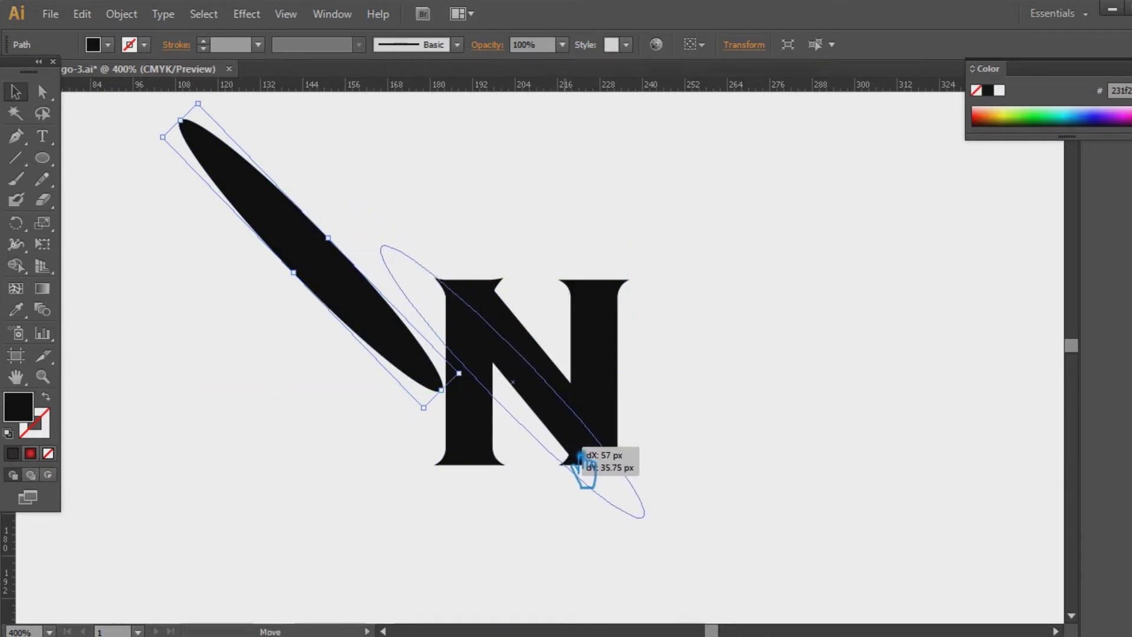
pyautogui.moveTo(583, 458); pyautogui.dragTo(587, 461)
# Step: Zoom in and fine-tune the ellipse's angle and position along the N's diagonal
pyautogui.hotkey('ctrl', '=')
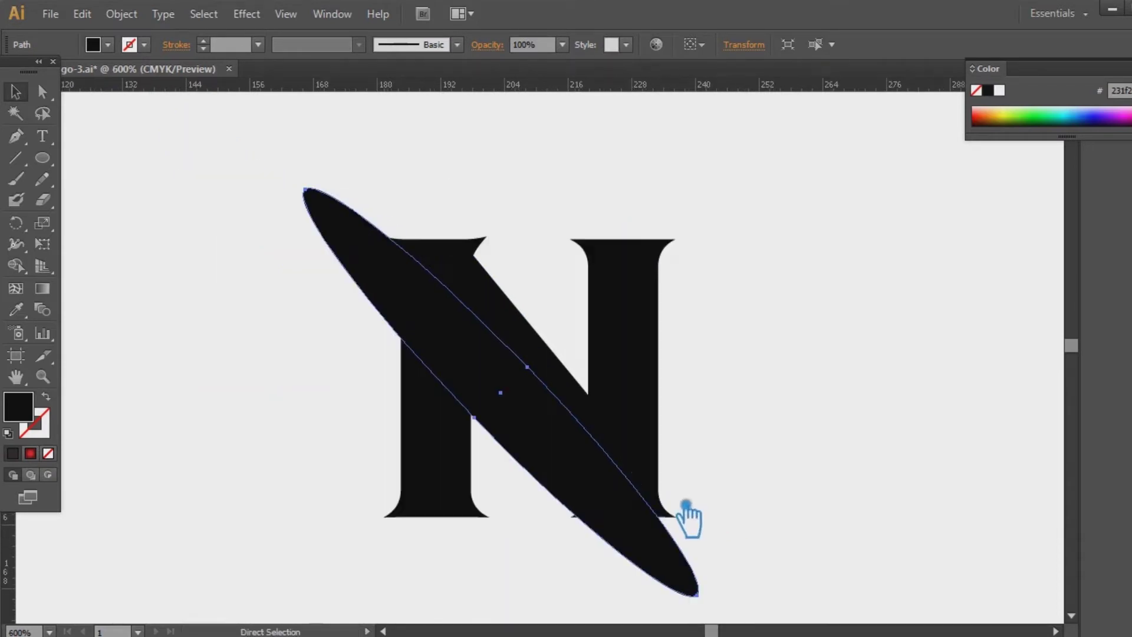
pyautogui.moveTo(751, 590); pyautogui.dragTo(755, 587)
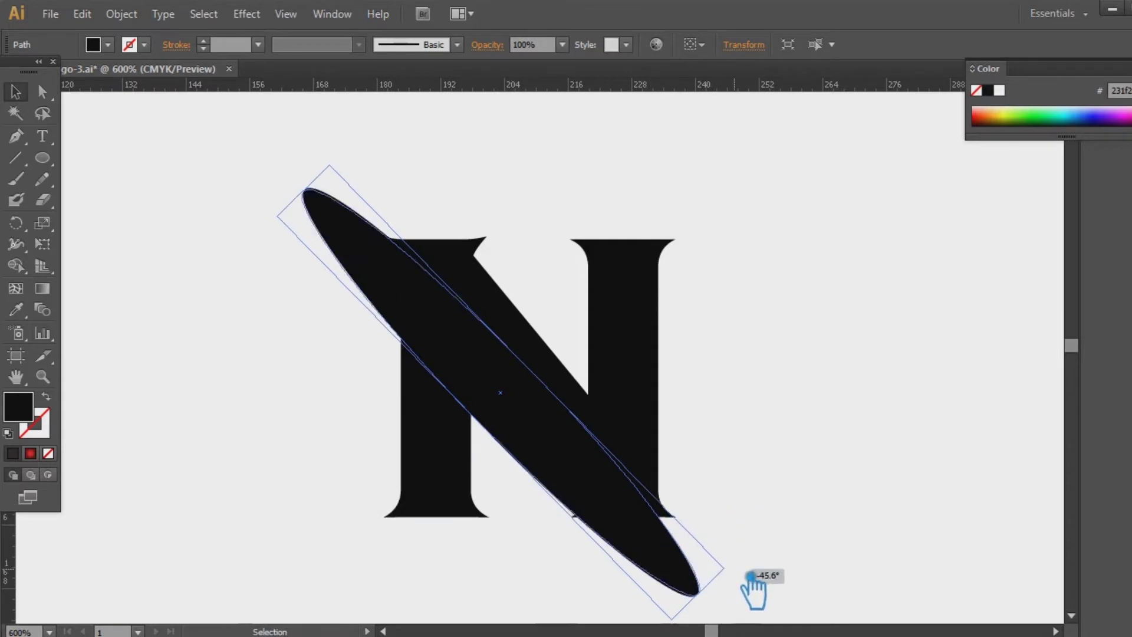
pyautogui.moveTo(665, 569); pyautogui.dragTo(634, 547)
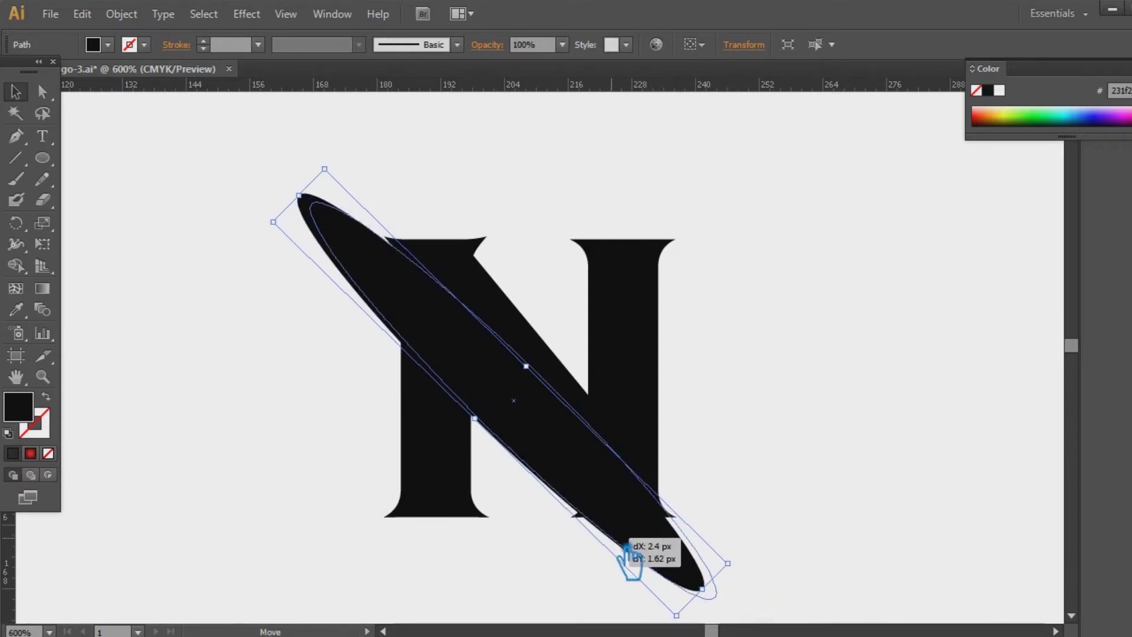
pyautogui.moveTo(635, 548); pyautogui.dragTo(627, 544)
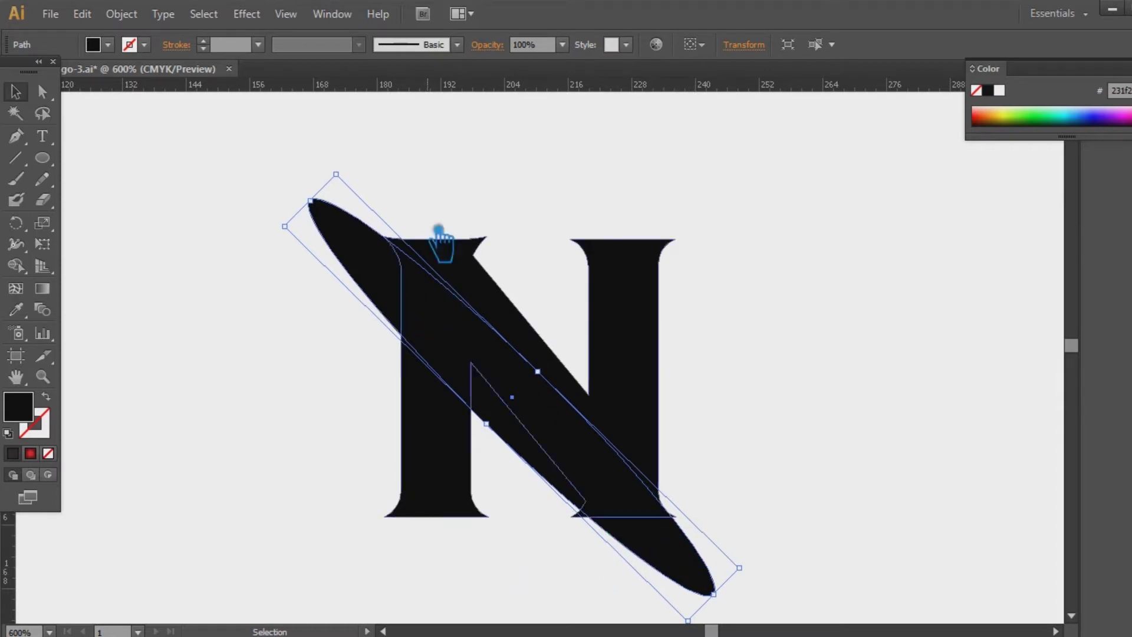
pyautogui.moveTo(356, 174); pyautogui.dragTo(392, 182)
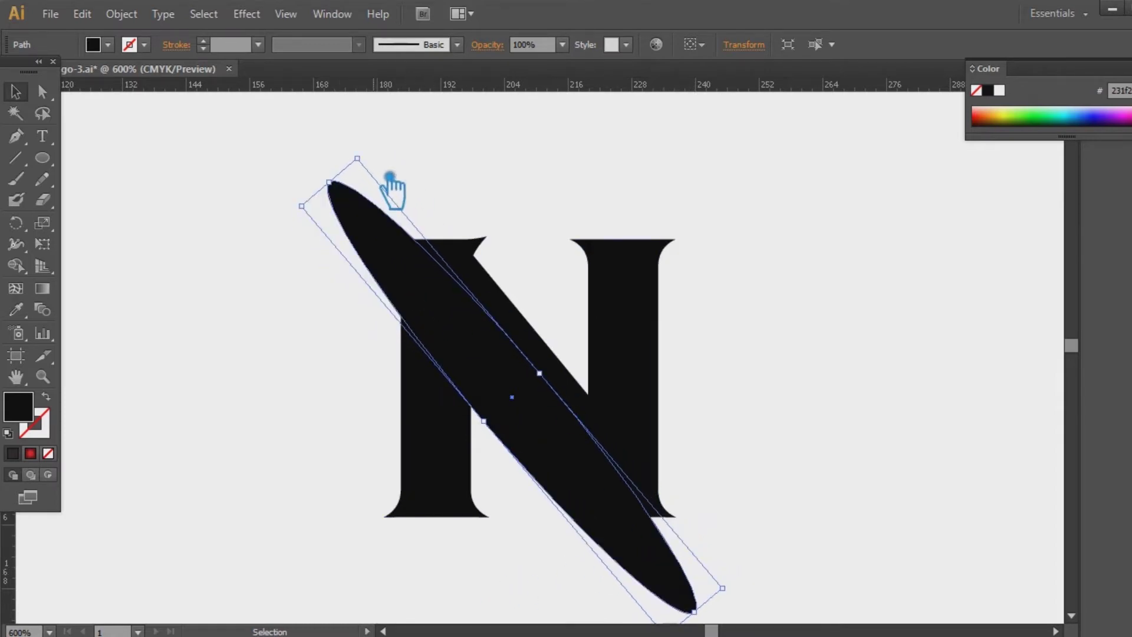
pyautogui.moveTo(379, 159); pyautogui.dragTo(391, 170)
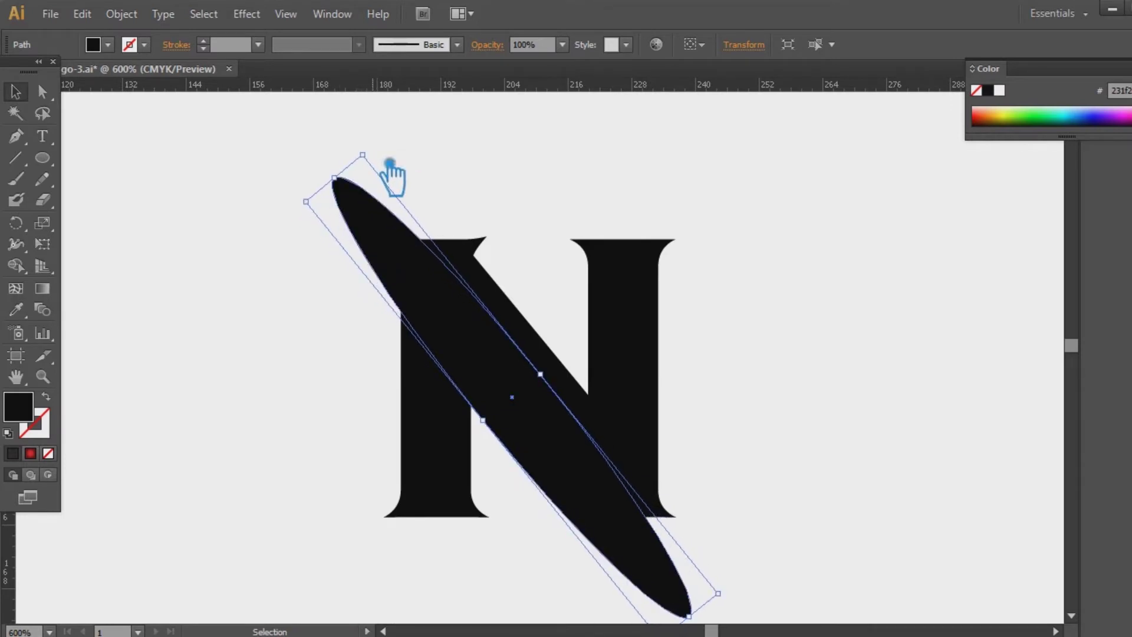
pyautogui.moveTo(512, 411); pyautogui.dragTo(531, 396)
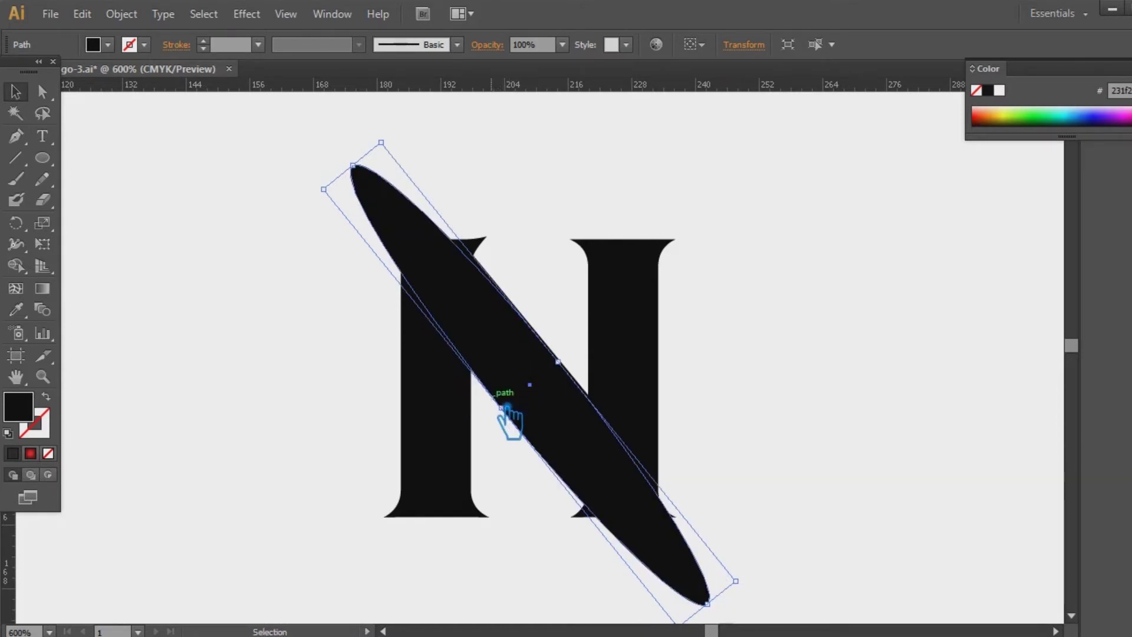
pyautogui.moveTo(536, 382); pyautogui.dragTo(533, 383)
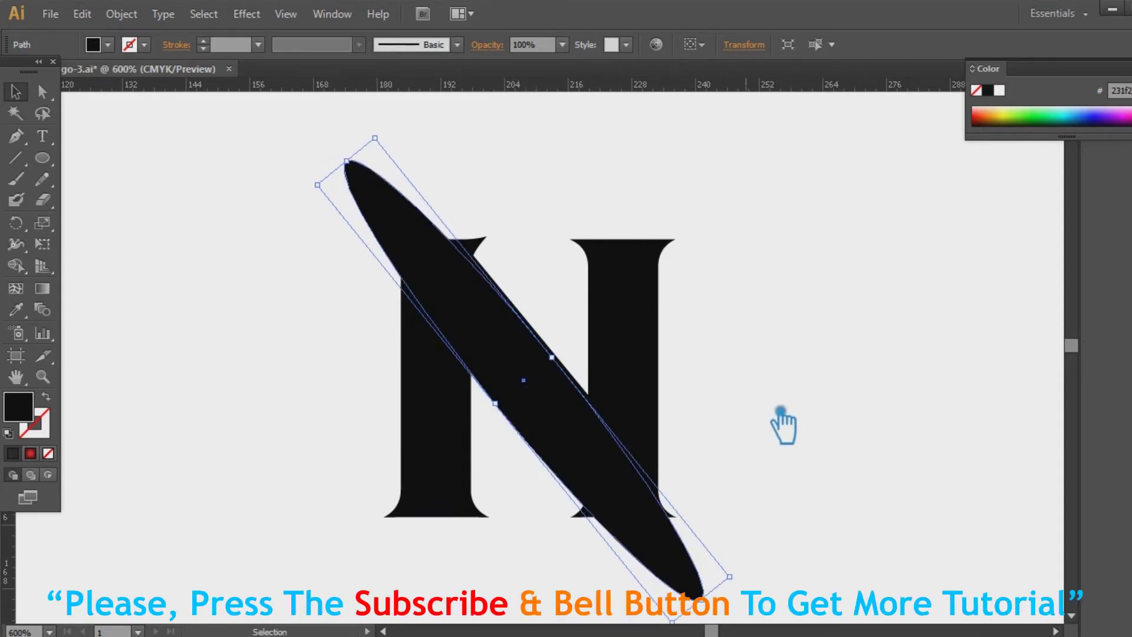
# Step: Stretch the ellipse longer so it spans the N's full height
pyautogui.hotkey('ctrl', '-')
pyautogui.press('a')
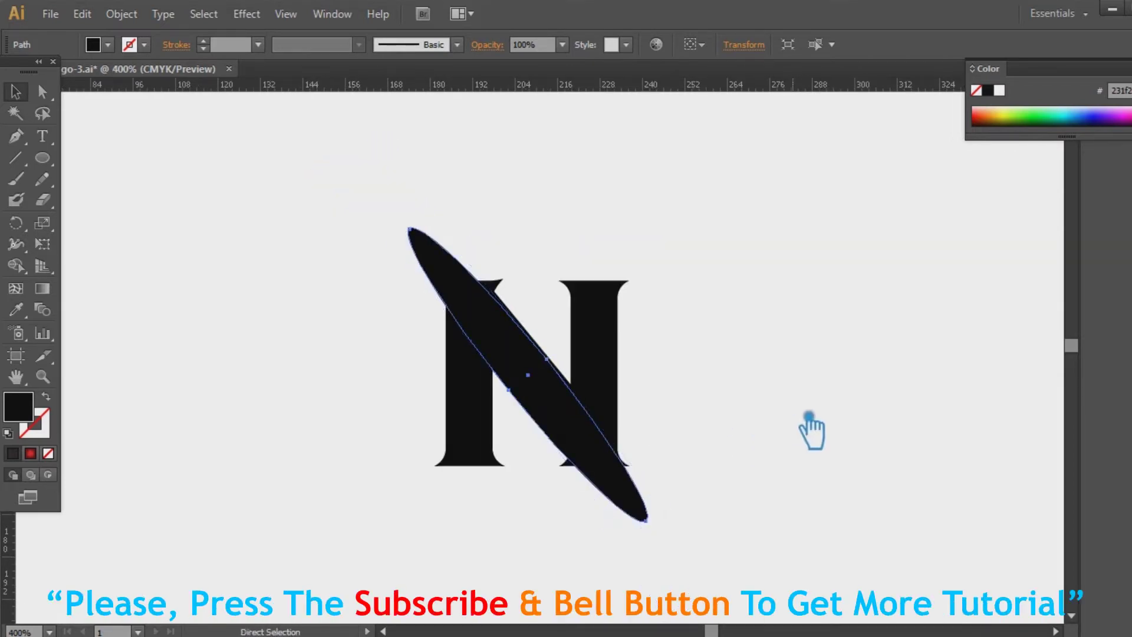
pyautogui.press('v')
pyautogui.moveTo(448, 232); pyautogui.dragTo(461, 169)
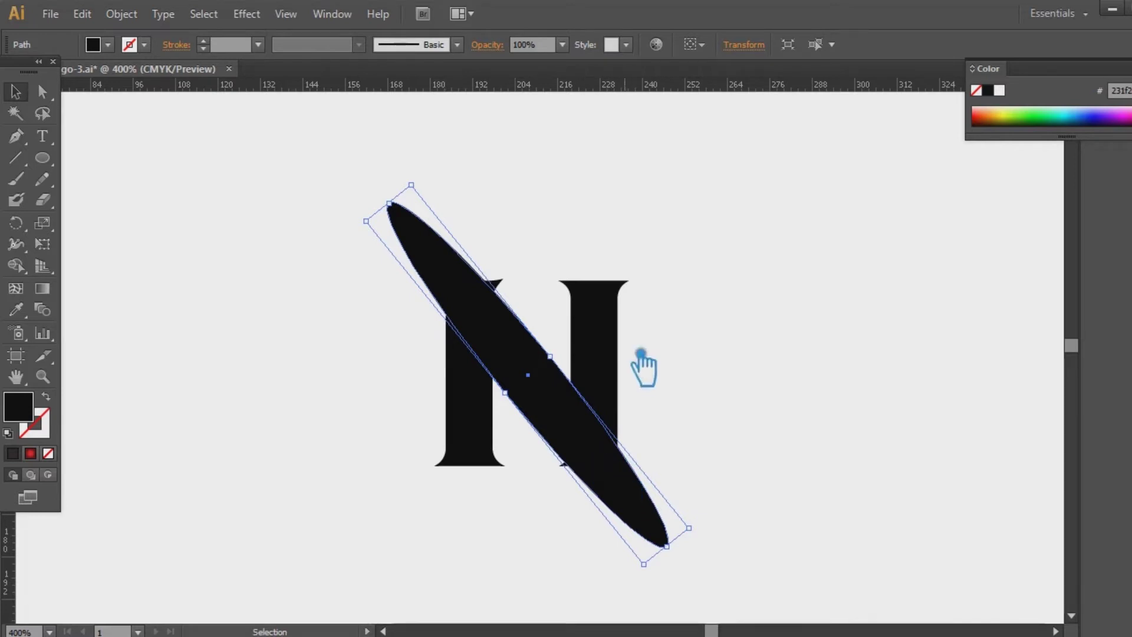
# Step: Select the diagonal ellipse and give it a dark grey #2d2d2d fill
pyautogui.click(621, 342)
pyautogui.press('a')
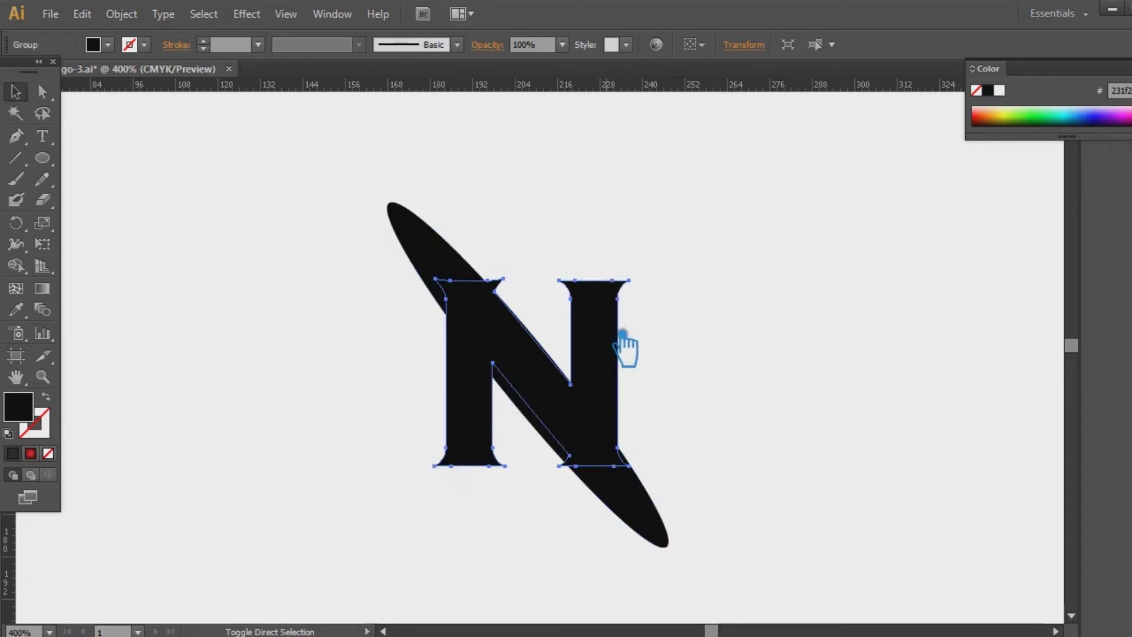
pyautogui.click(449, 230)
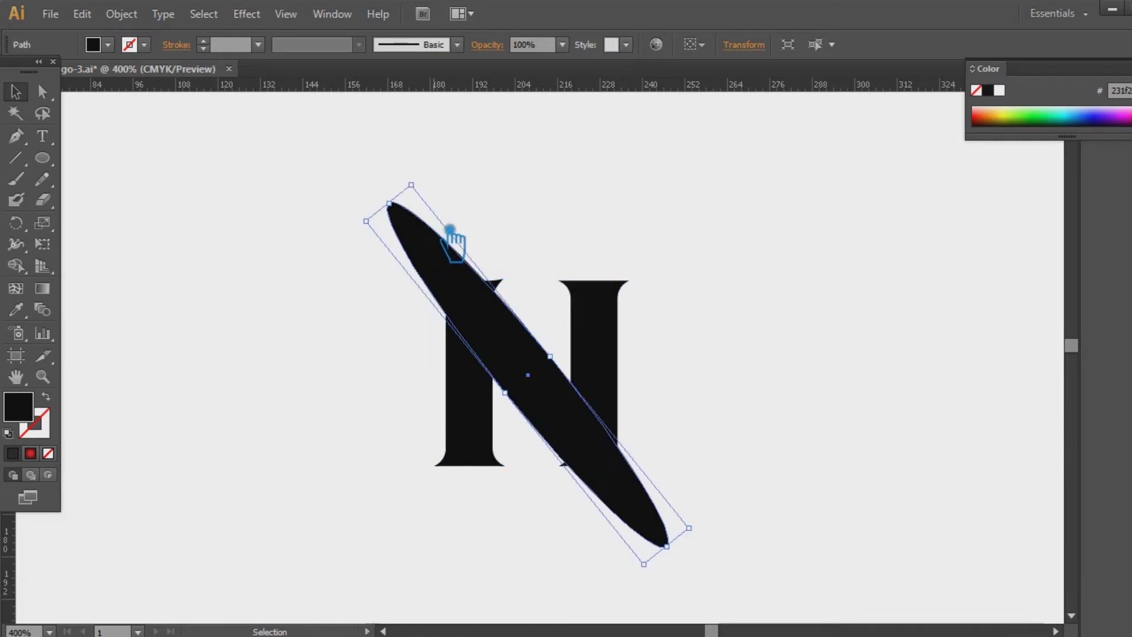
pyautogui.doubleClick(33, 423)
pyautogui.moveTo(657, 391); pyautogui.dragTo(644, 407)
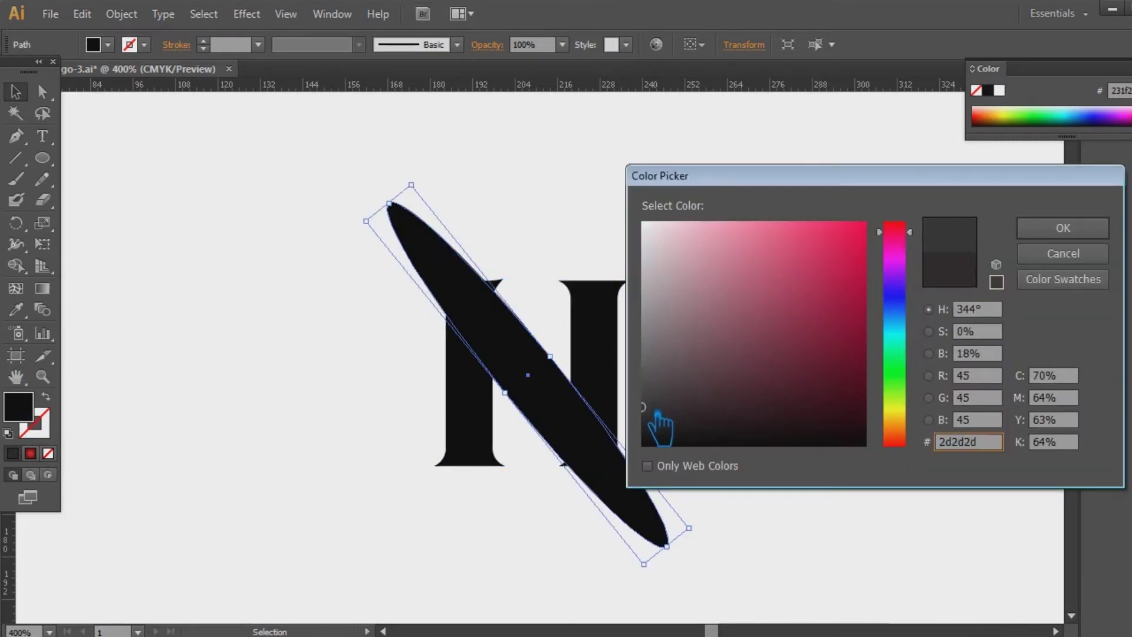
pyautogui.click(1063, 229)
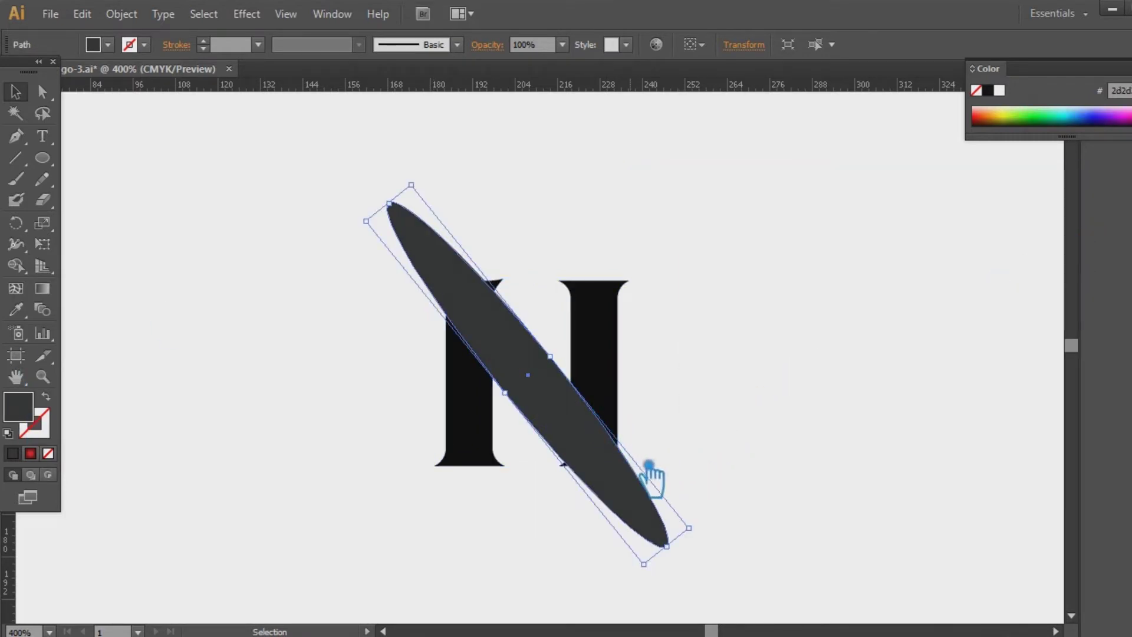
# Step: Paste a copy of the ellipse in front, then shrink and narrow the copy
pyautogui.press('a')
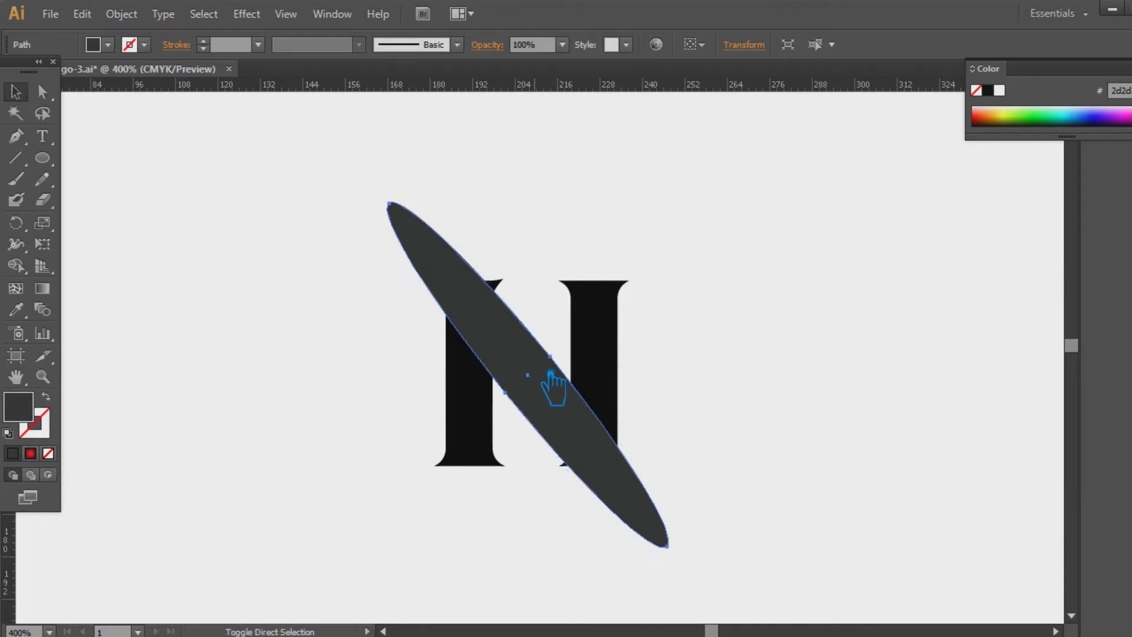
pyautogui.press('v')
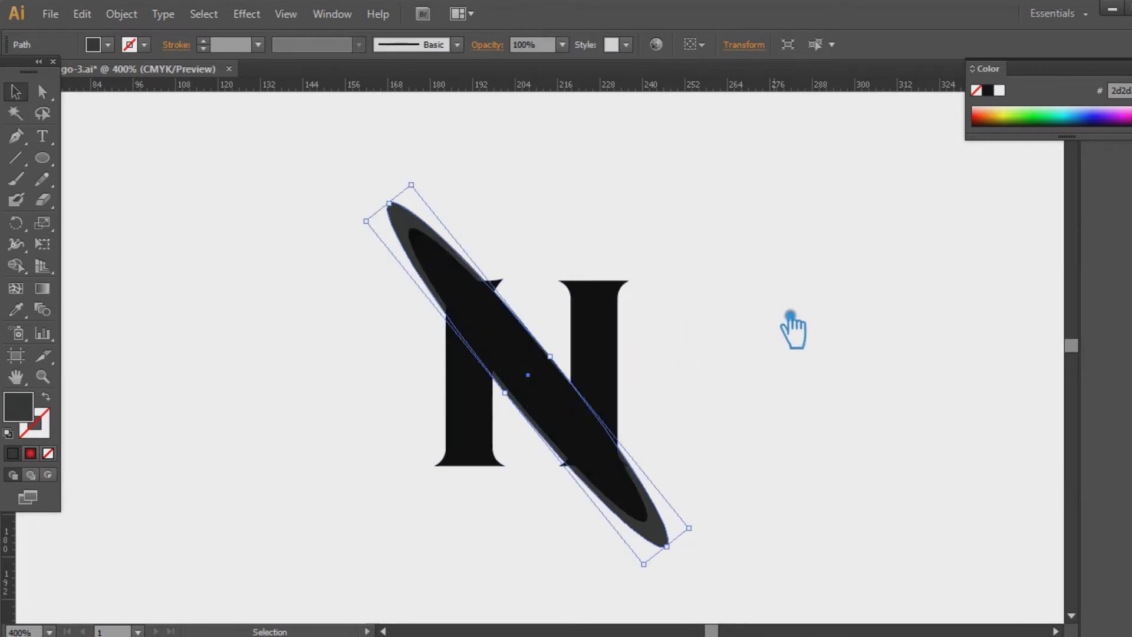
pyautogui.click(789, 317)
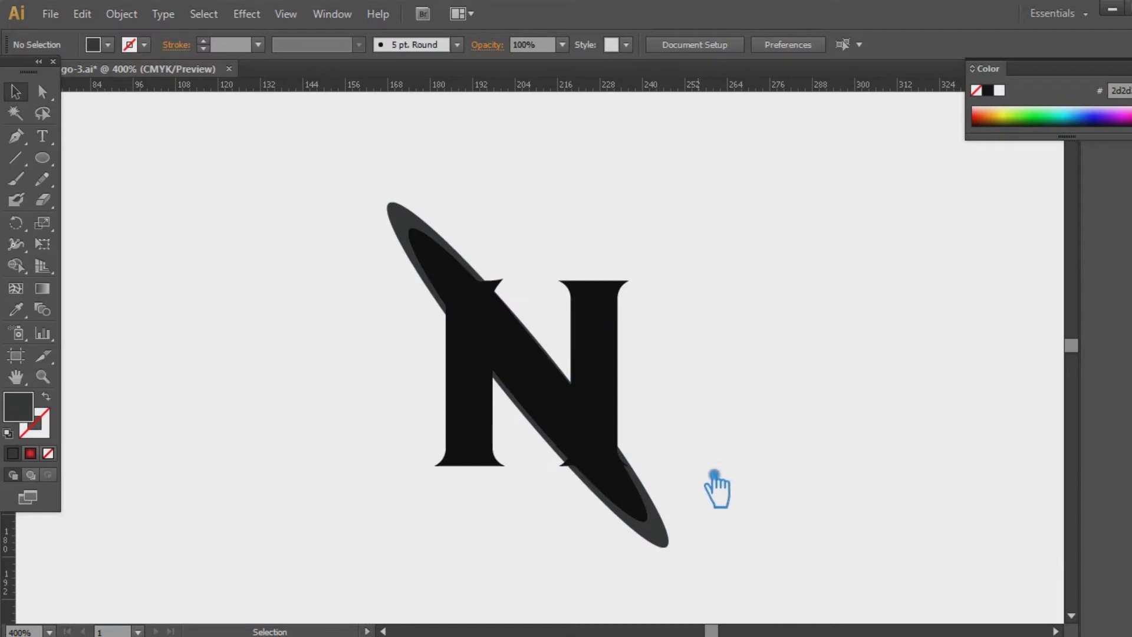
pyautogui.click(478, 265)
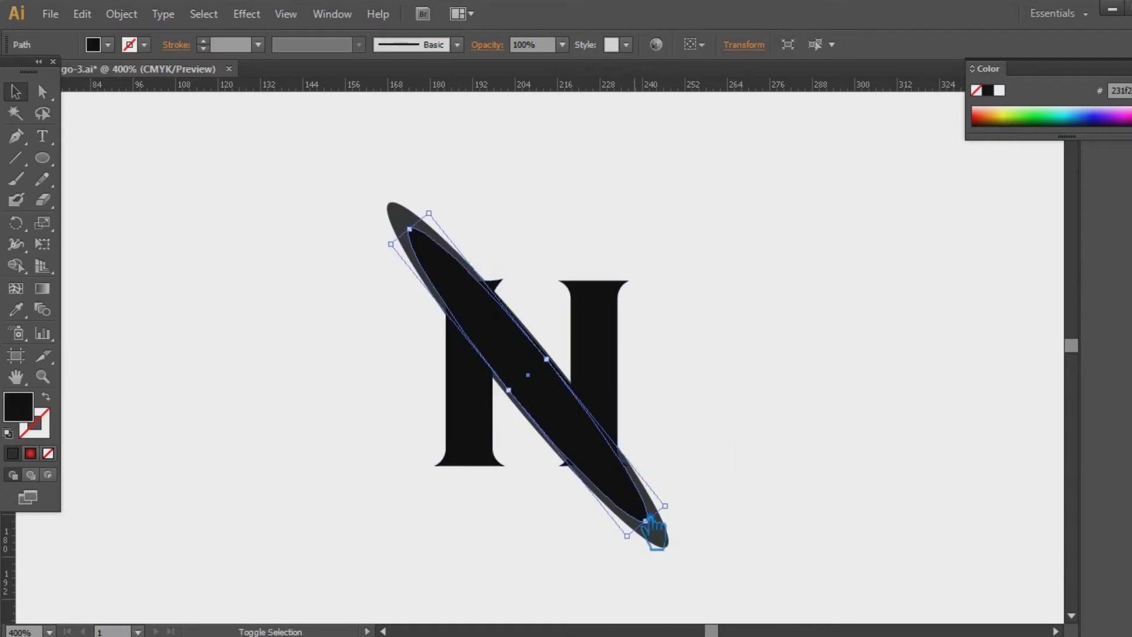
pyautogui.moveTo(663, 527); pyautogui.dragTo(531, 395)
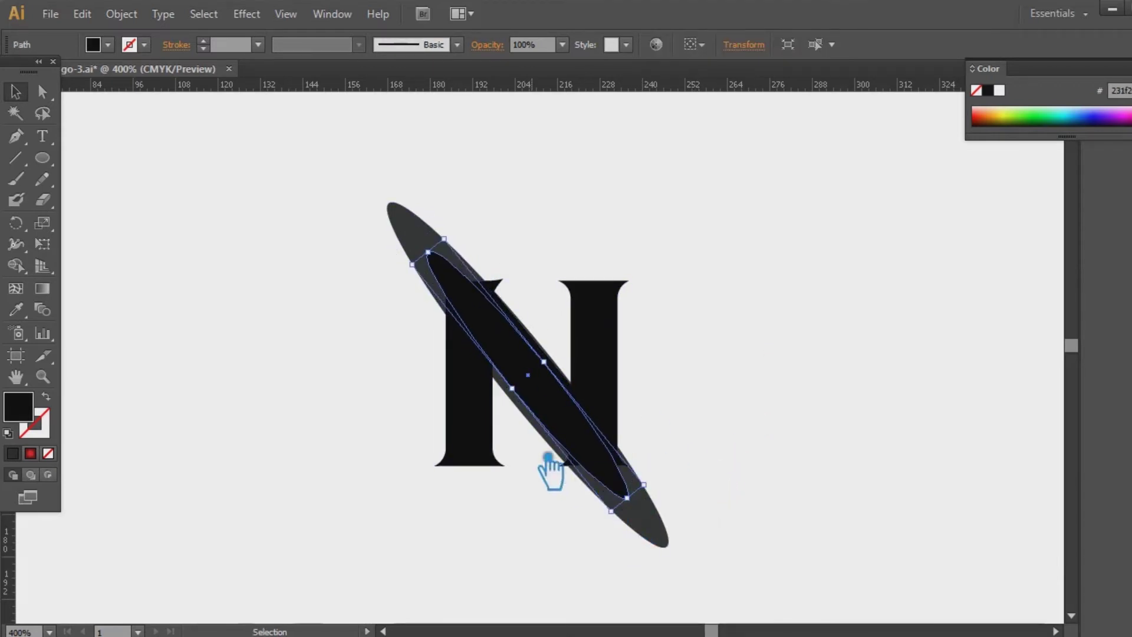
pyautogui.moveTo(529, 401); pyautogui.dragTo(550, 396)
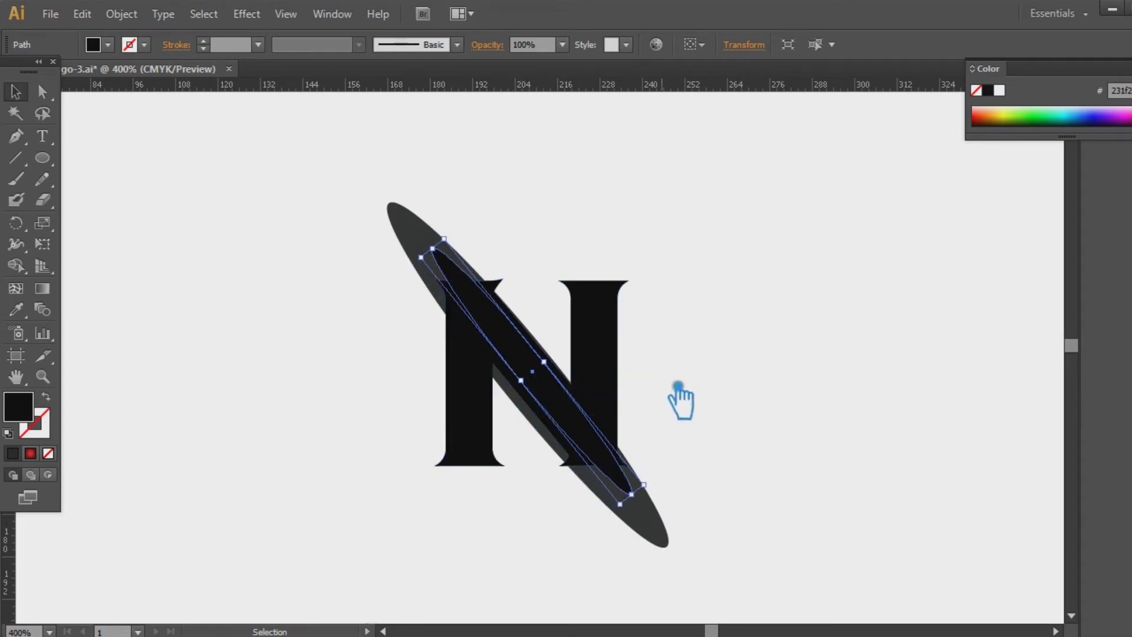
# Step: Bring both ellipses in front of the N and move the inner one toward the lower-left edge
pyautogui.keyDown('shift'); pyautogui.click(659, 541); pyautogui.keyUp('shift')
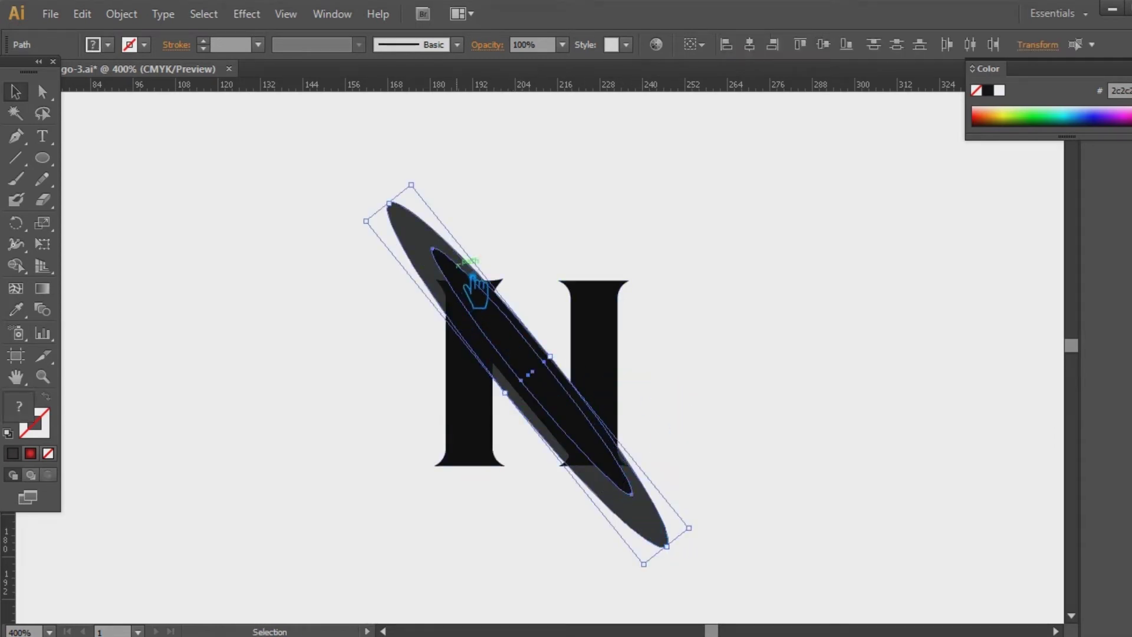
pyautogui.hotkey('ctrl', 'shift', ']')
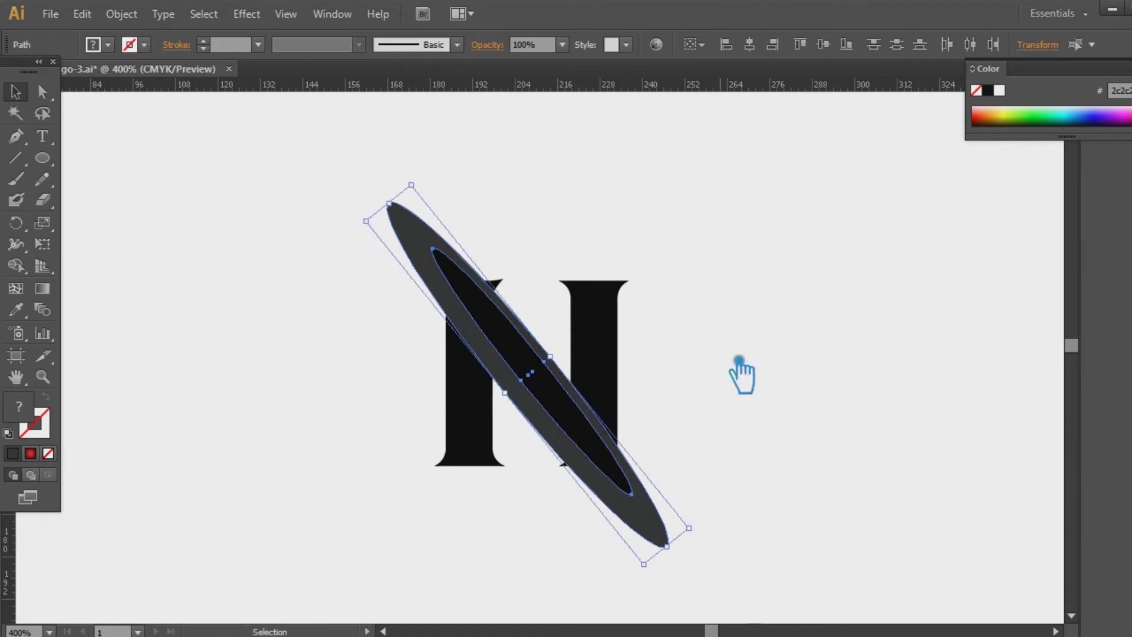
pyautogui.moveTo(429, 194); pyautogui.dragTo(437, 166)
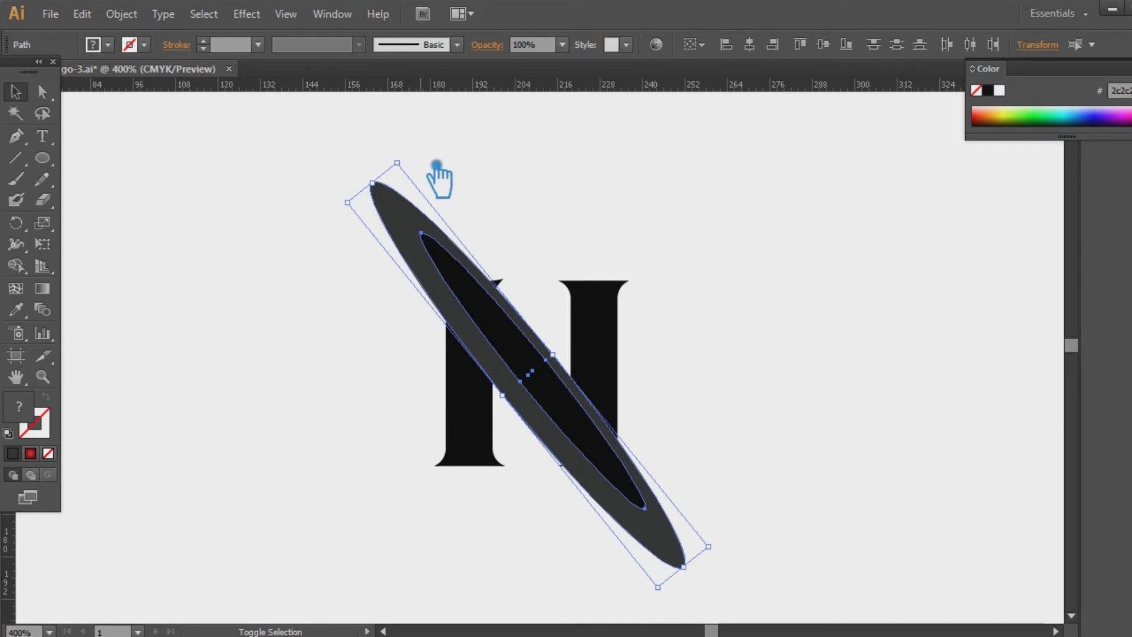
pyautogui.click(710, 386)
pyautogui.moveTo(563, 391)
pyautogui.mouseDown()
pyautogui.moveTo(569, 380)
pyautogui.moveTo(570, 390)
pyautogui.mouseUp()
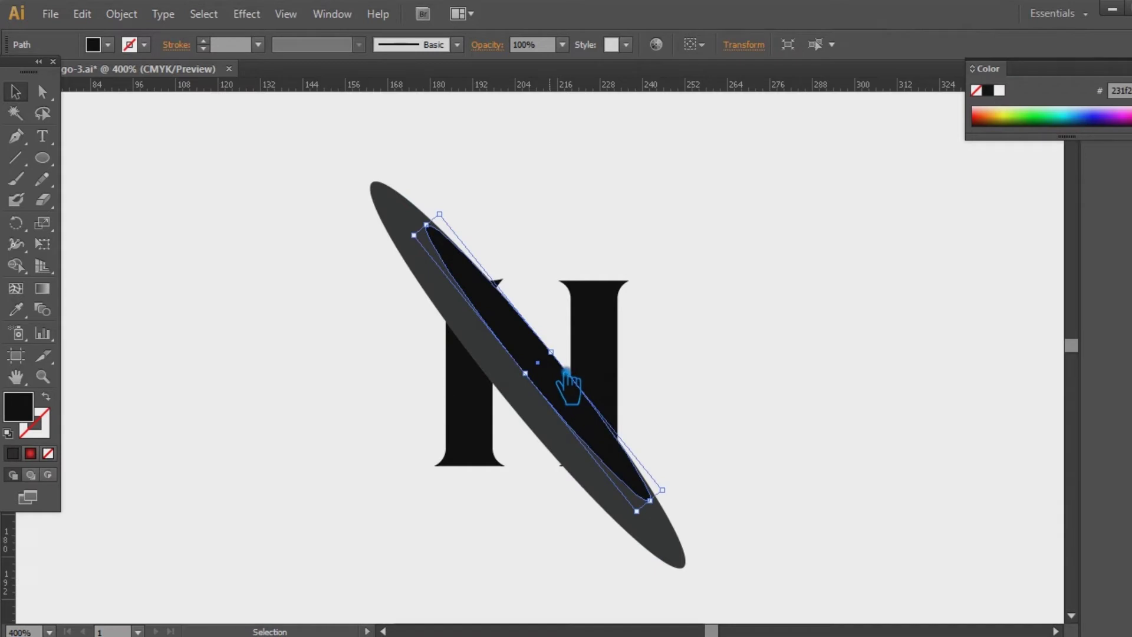
pyautogui.moveTo(560, 382); pyautogui.dragTo(538, 400)
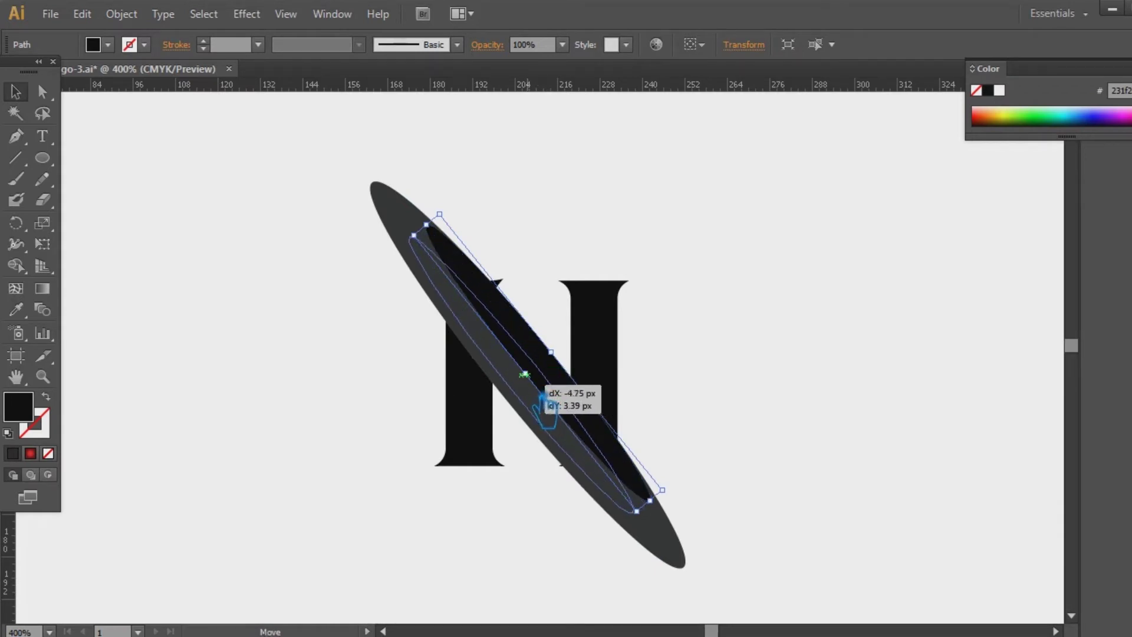
pyautogui.moveTo(536, 400); pyautogui.dragTo(541, 382)
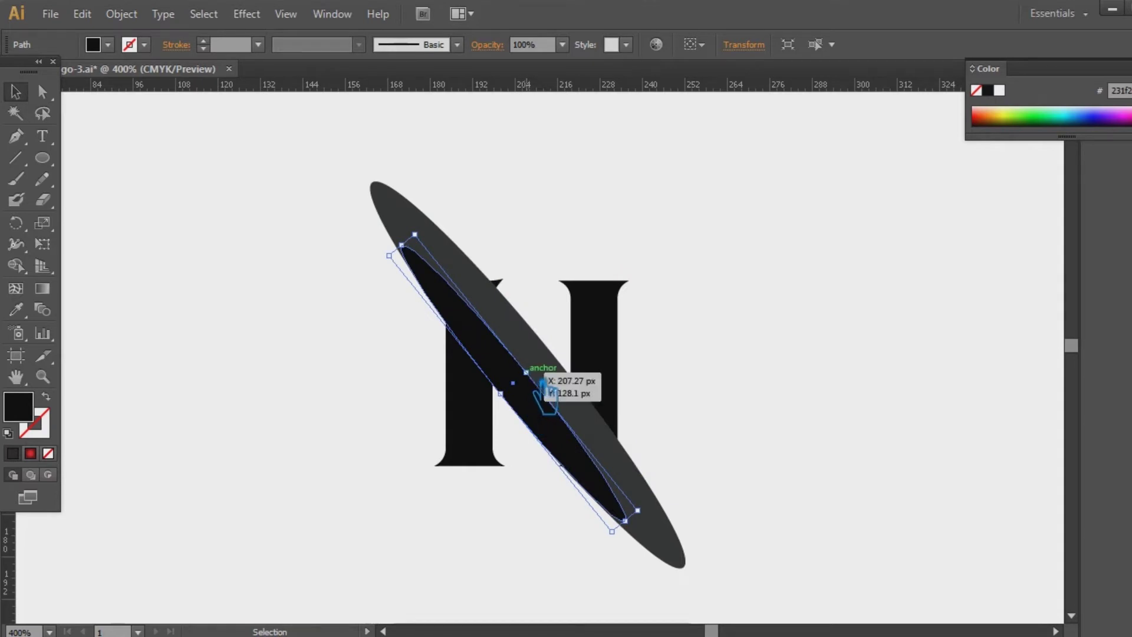
# Step: Scale both ellipses down slightly and select the grey and inner ellipses together
pyautogui.click(800, 480)
pyautogui.moveTo(729, 592); pyautogui.dragTo(554, 510)
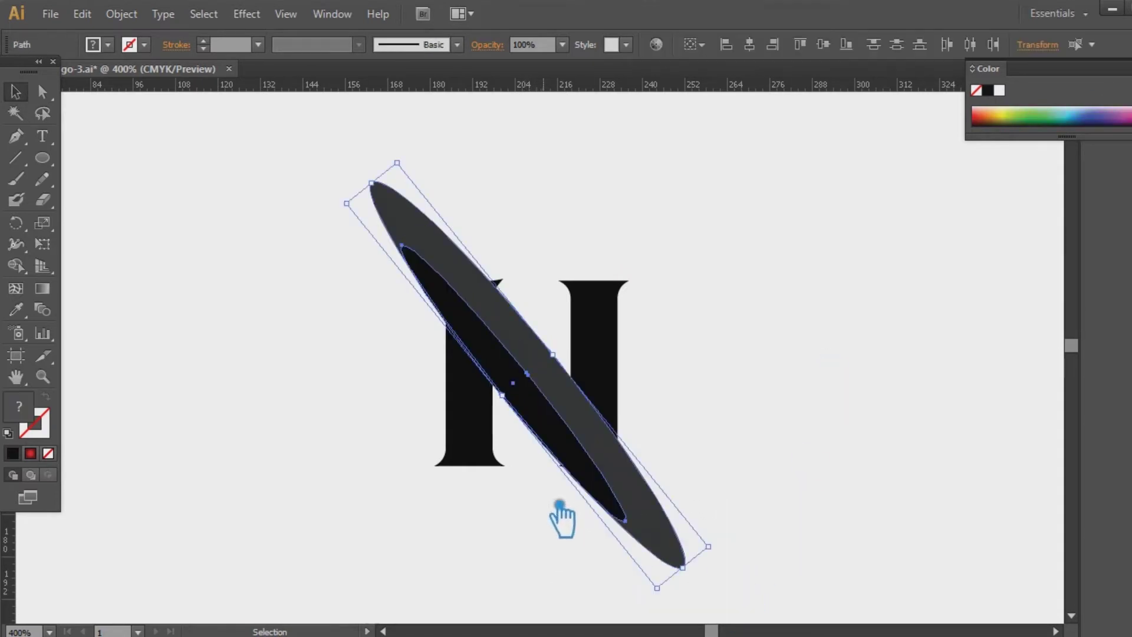
pyautogui.moveTo(725, 554); pyautogui.dragTo(715, 551)
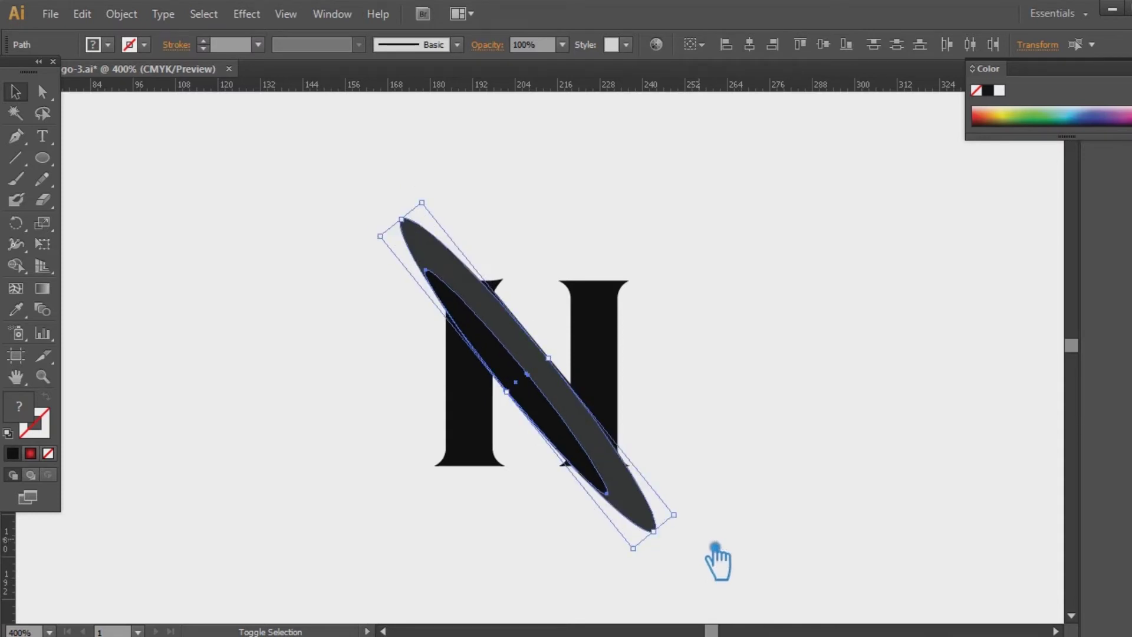
pyautogui.click(757, 546)
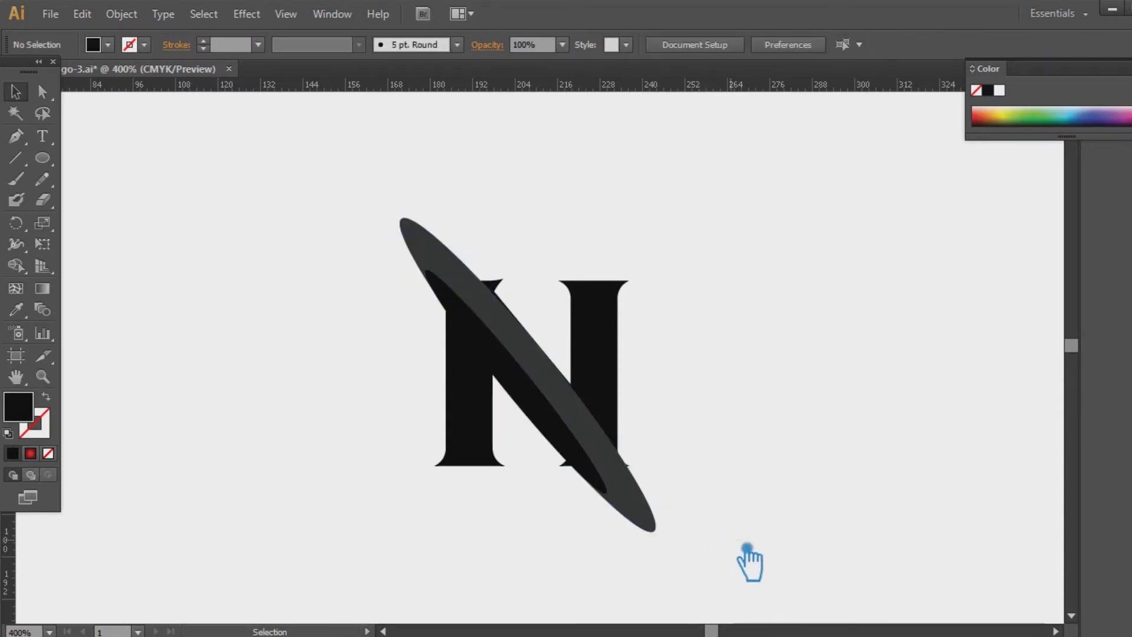
pyautogui.click(594, 413)
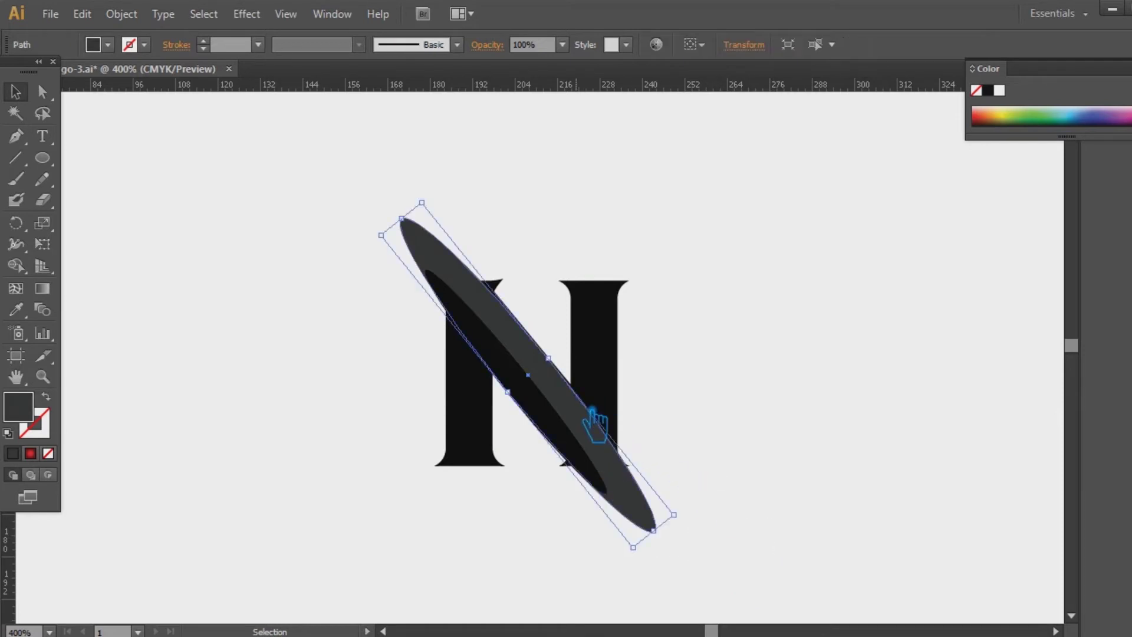
pyautogui.keyDown('shift'); pyautogui.click(558, 417); pyautogui.keyUp('shift')
pyautogui.hotkey('shift', 'ctrl', 'F9')
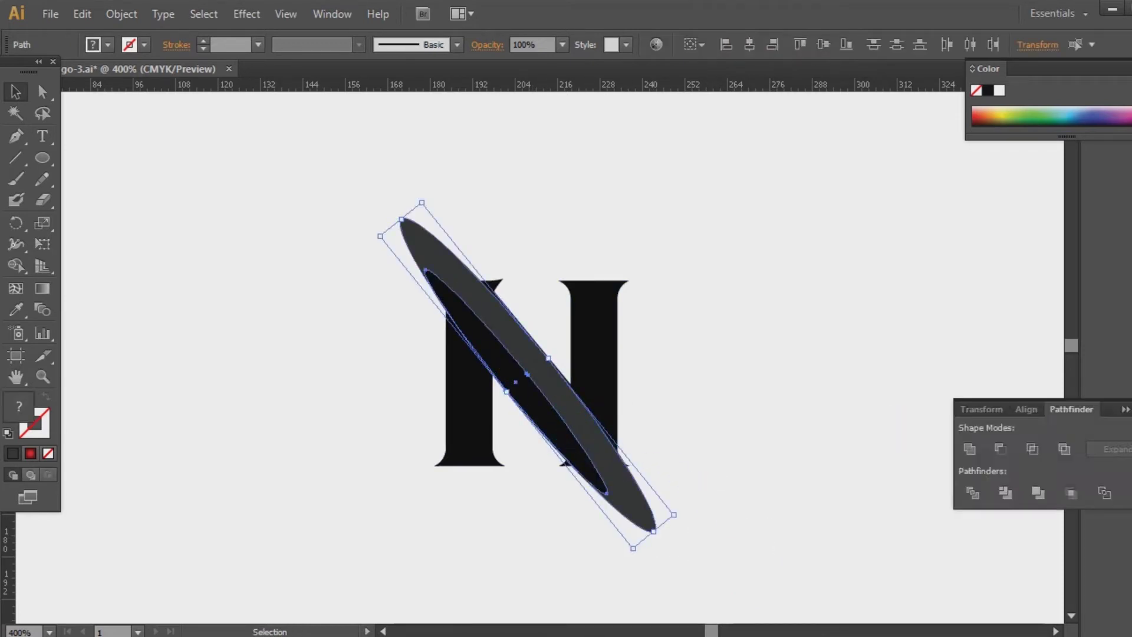
# Step: Cut the inner ellipse out of the grey one to form a crescent
pyautogui.click(1000, 449)
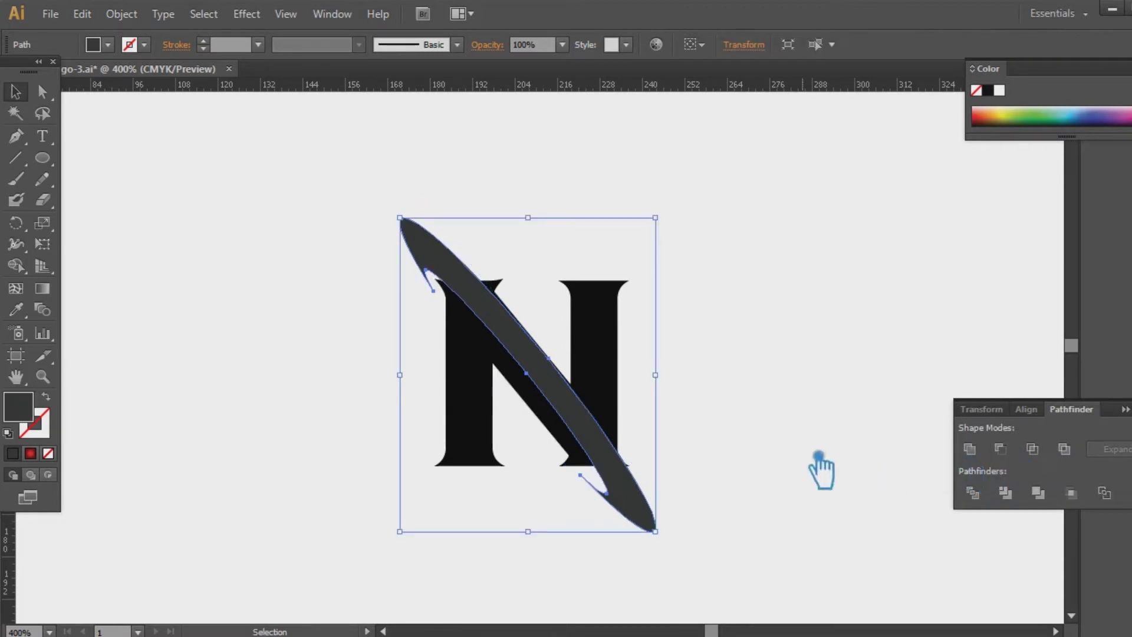
pyautogui.click(818, 459)
pyautogui.hotkey('shift', 'ctrl', 'F9')
pyautogui.moveTo(745, 559); pyautogui.dragTo(330, 237)
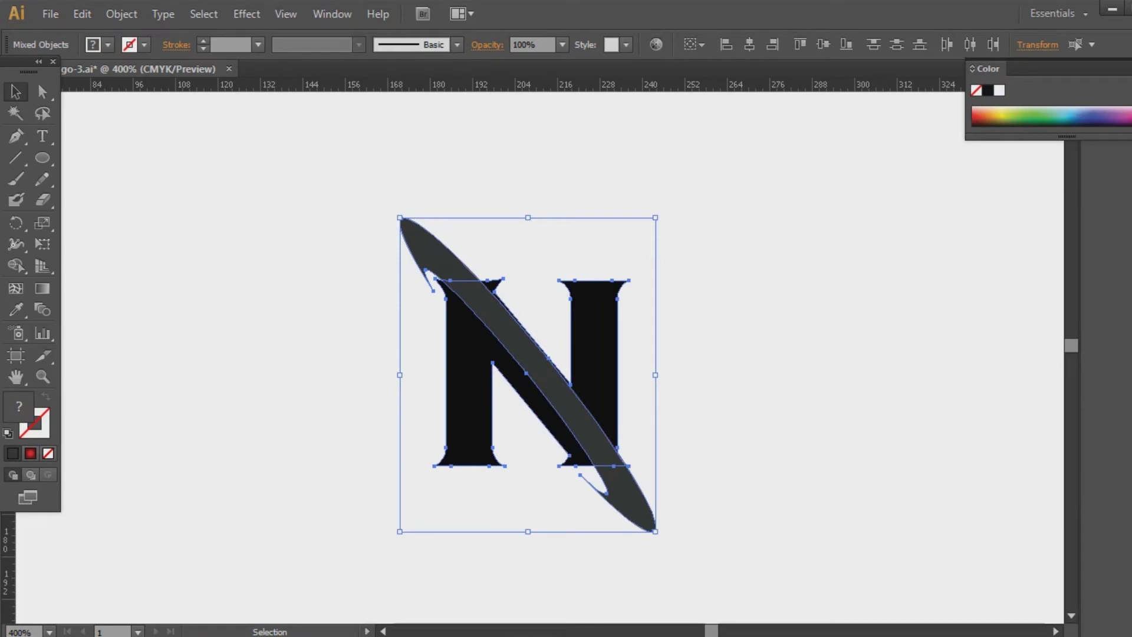
pyautogui.hotkey('shift', 'ctrl', 'F9')
pyautogui.click(820, 363)
# Step: Nudge the grey ellipse right, select it with the N, and apply Pathfinder Divide
pyautogui.click(569, 382)
pyautogui.press('a')
pyautogui.click(571, 364)
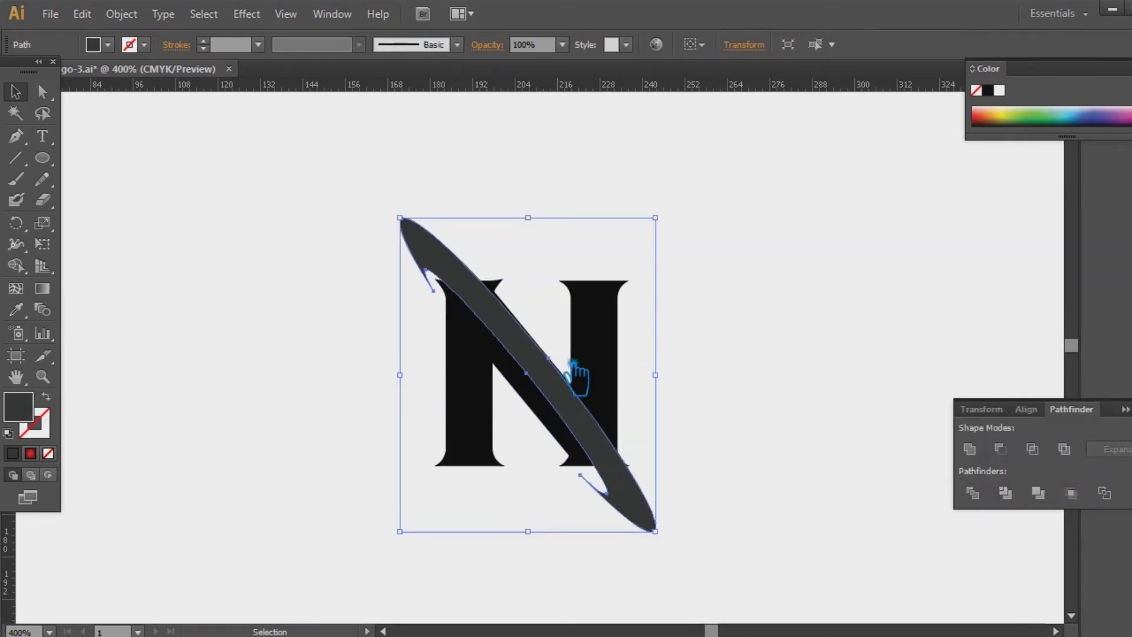
pyautogui.press('Right')
pyautogui.press('Right')
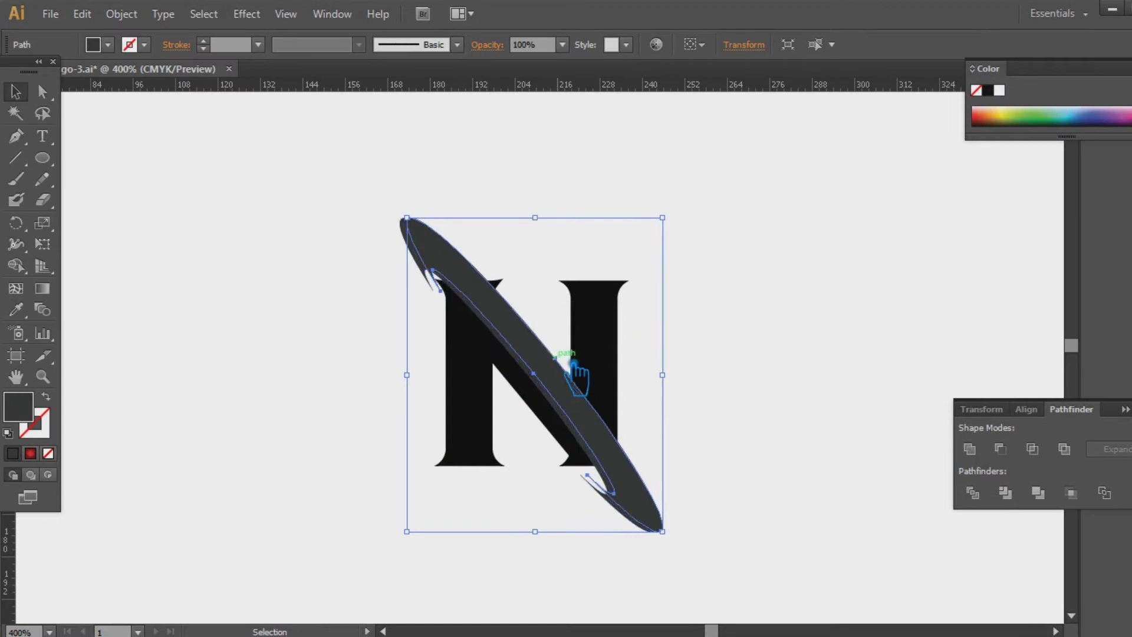
pyautogui.keyDown('shift'); pyautogui.click(475, 340); pyautogui.keyUp('shift')
pyautogui.keyDown('shift'); pyautogui.click(492, 371); pyautogui.keyUp('shift')
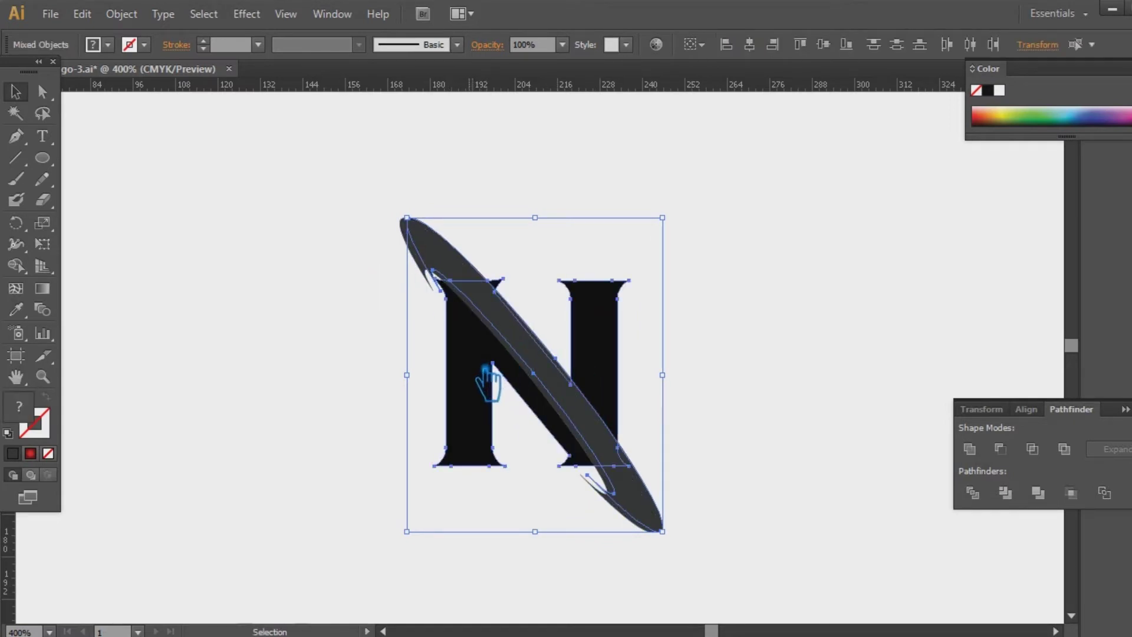
pyautogui.click(566, 317)
pyautogui.click(435, 282)
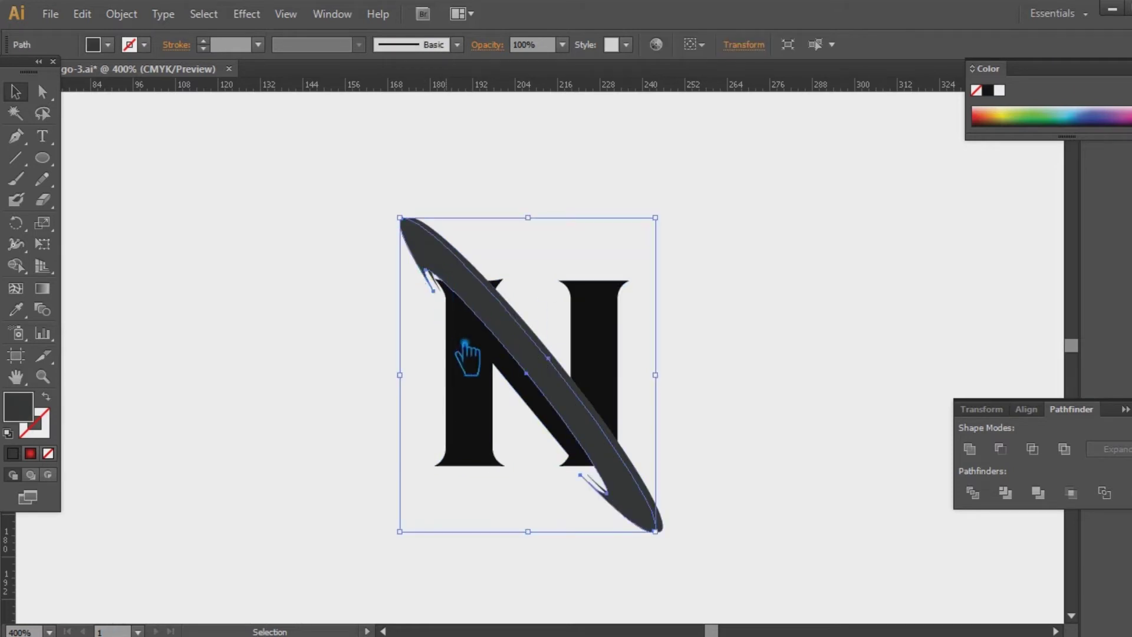
pyautogui.keyDown('shift'); pyautogui.click(485, 383); pyautogui.keyUp('shift')
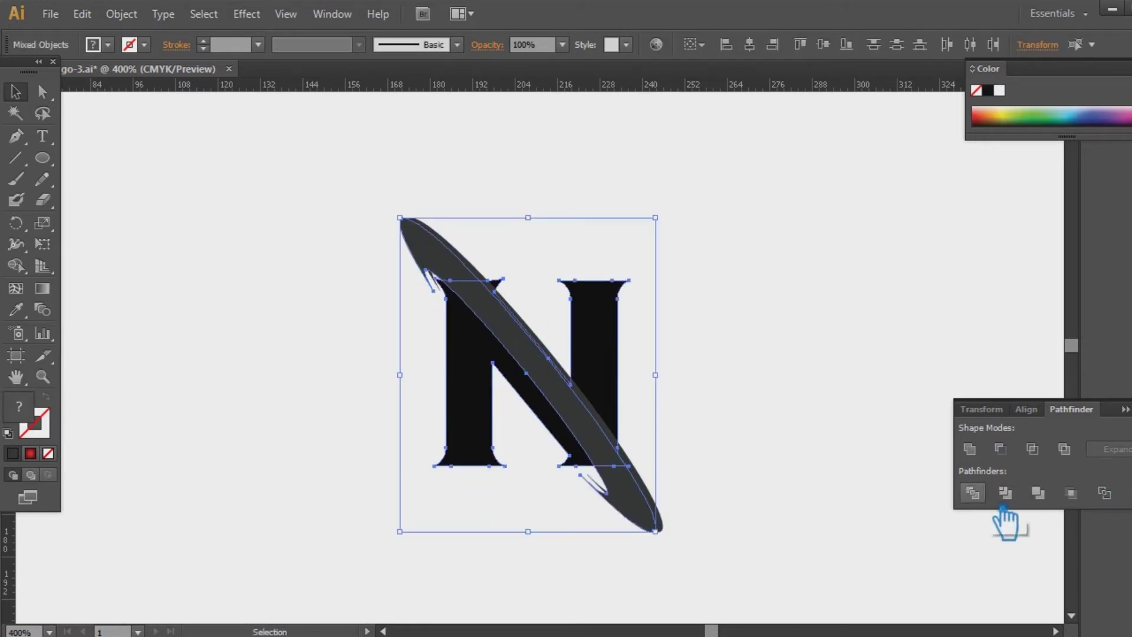
pyautogui.click(973, 493)
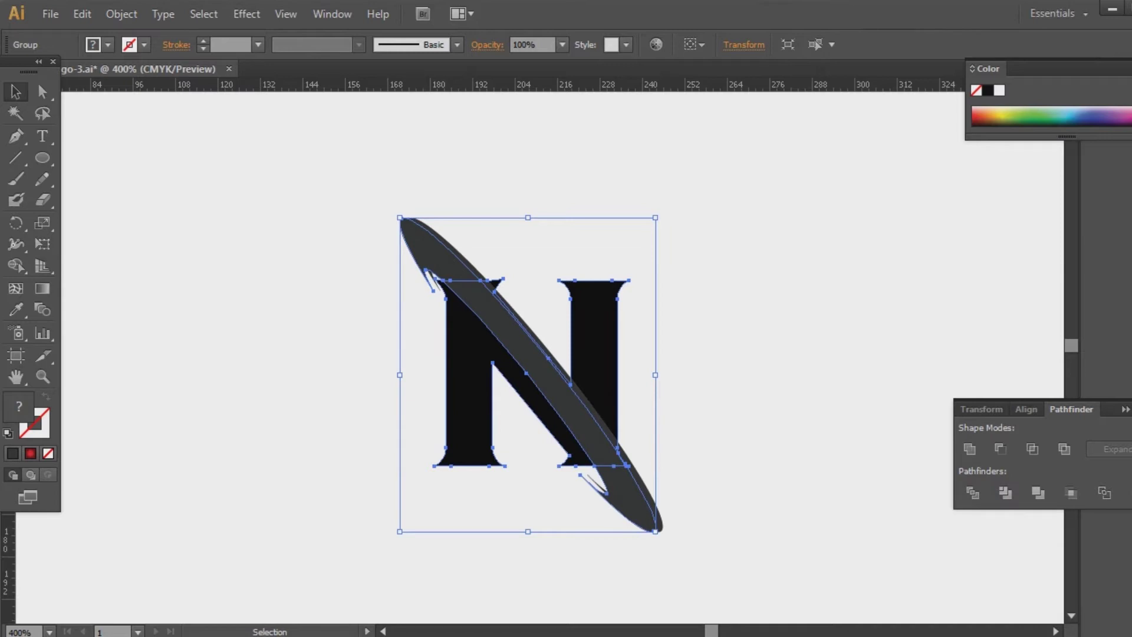
# Step: Reselect the grey ellipse and the N and divide them again
pyautogui.click(962, 371)
pyautogui.click(559, 392)
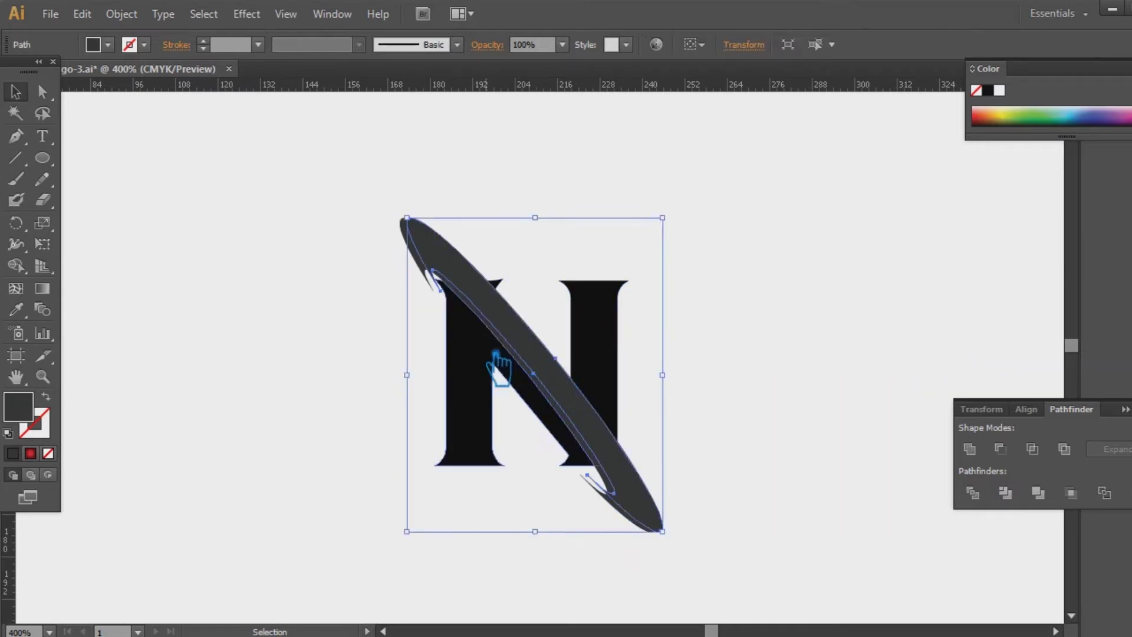
pyautogui.click(397, 260)
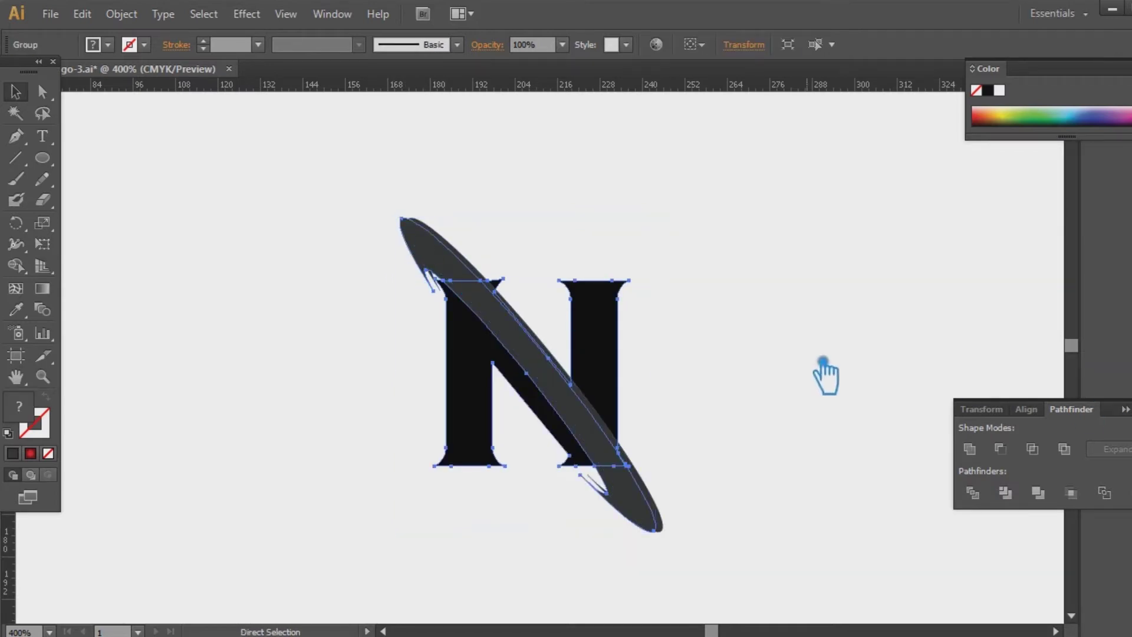
pyautogui.click(879, 359)
pyautogui.click(428, 272)
pyautogui.keyDown('shift'); pyautogui.click(521, 410); pyautogui.keyUp('shift')
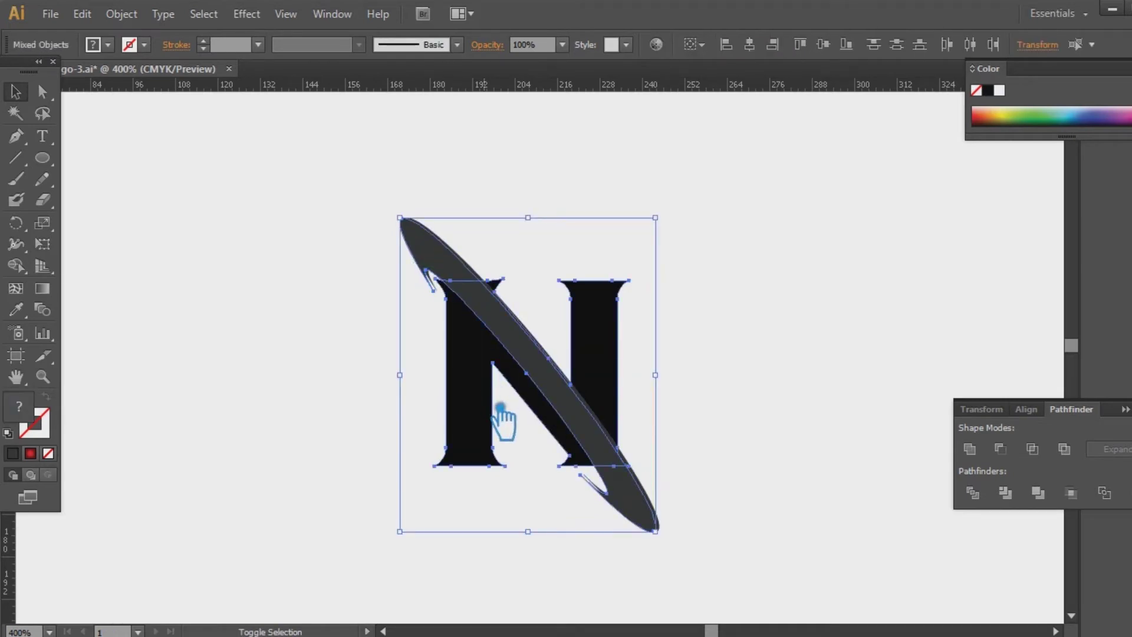
pyautogui.click(1004, 494)
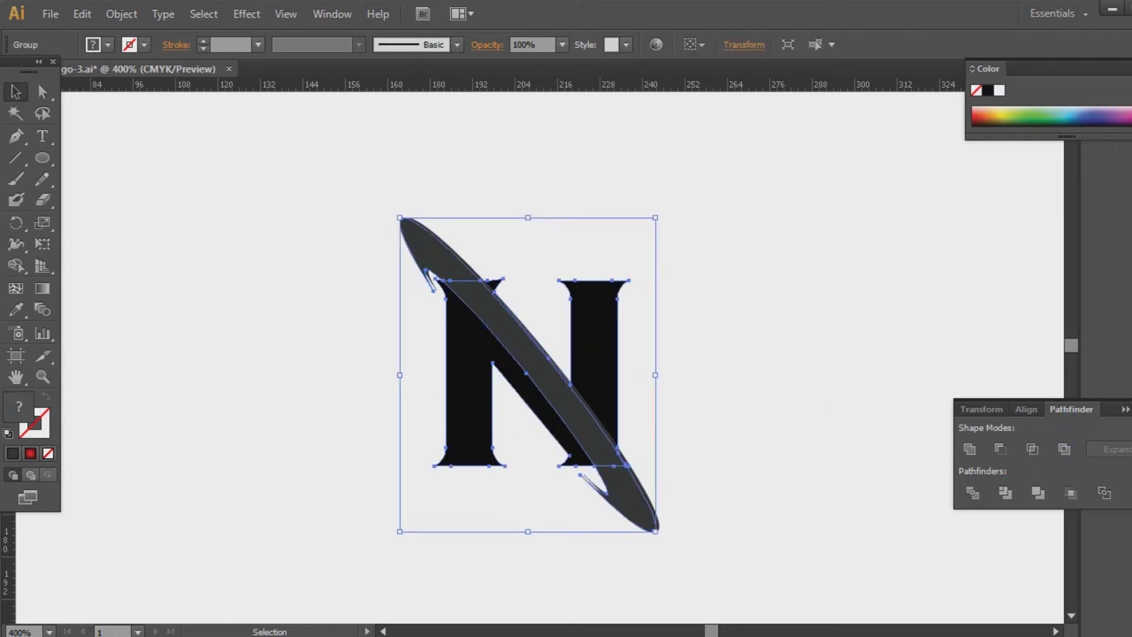
pyautogui.click(1031, 379)
# Step: Ungroup the divided pieces and check the upper-left tip and diagonal stroke pieces
pyautogui.rightClick(465, 357)
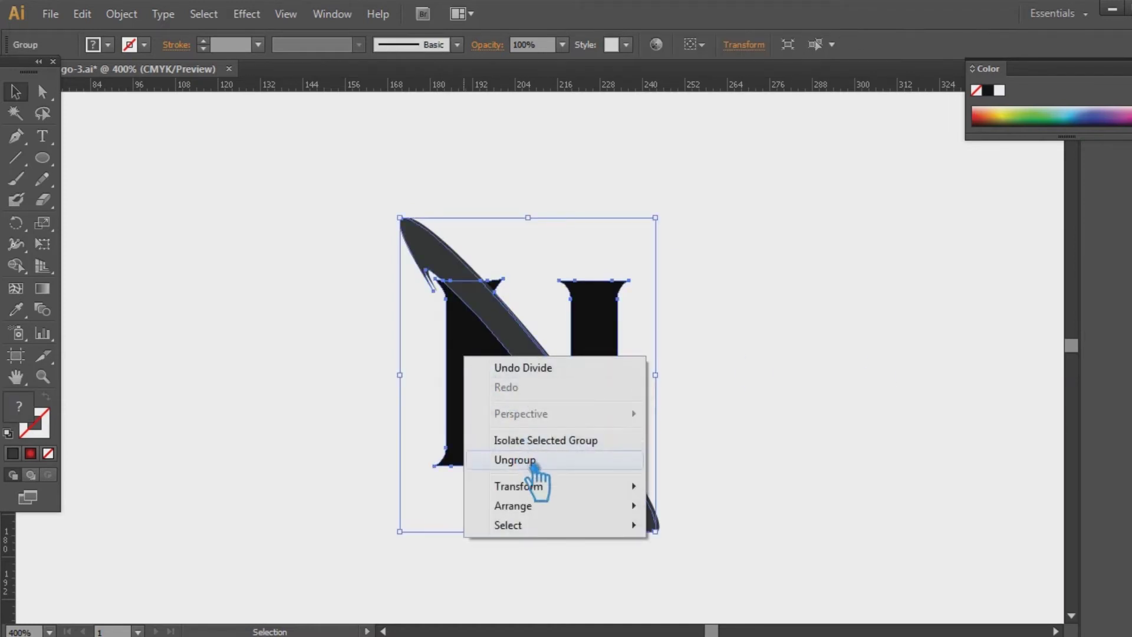
pyautogui.click(533, 466)
pyautogui.click(405, 308)
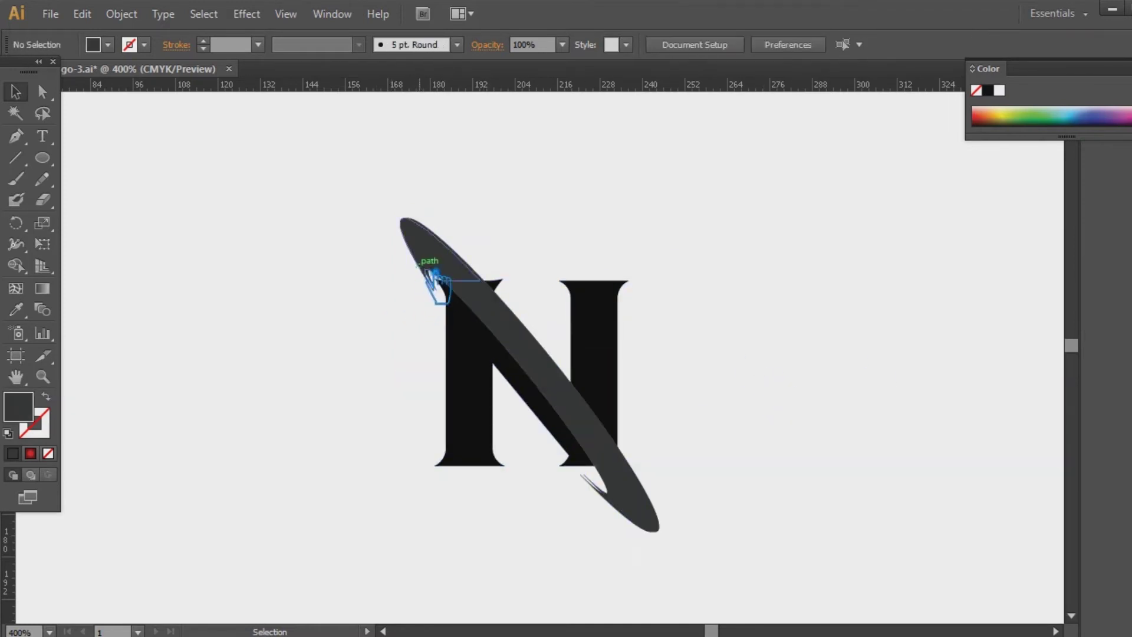
pyautogui.click(433, 279)
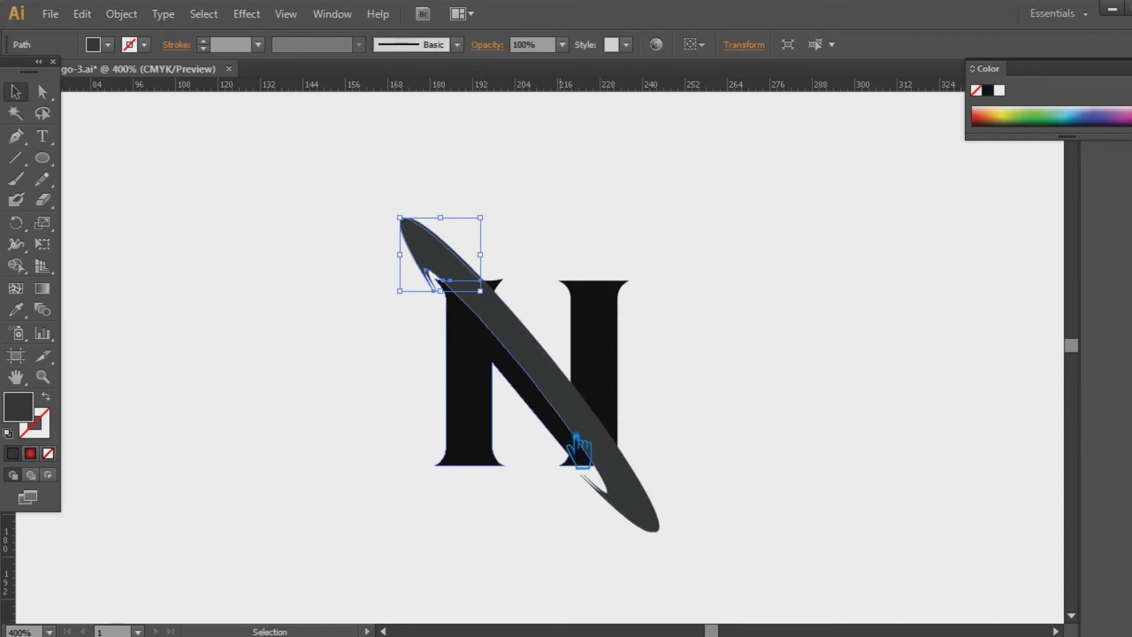
pyautogui.click(569, 268)
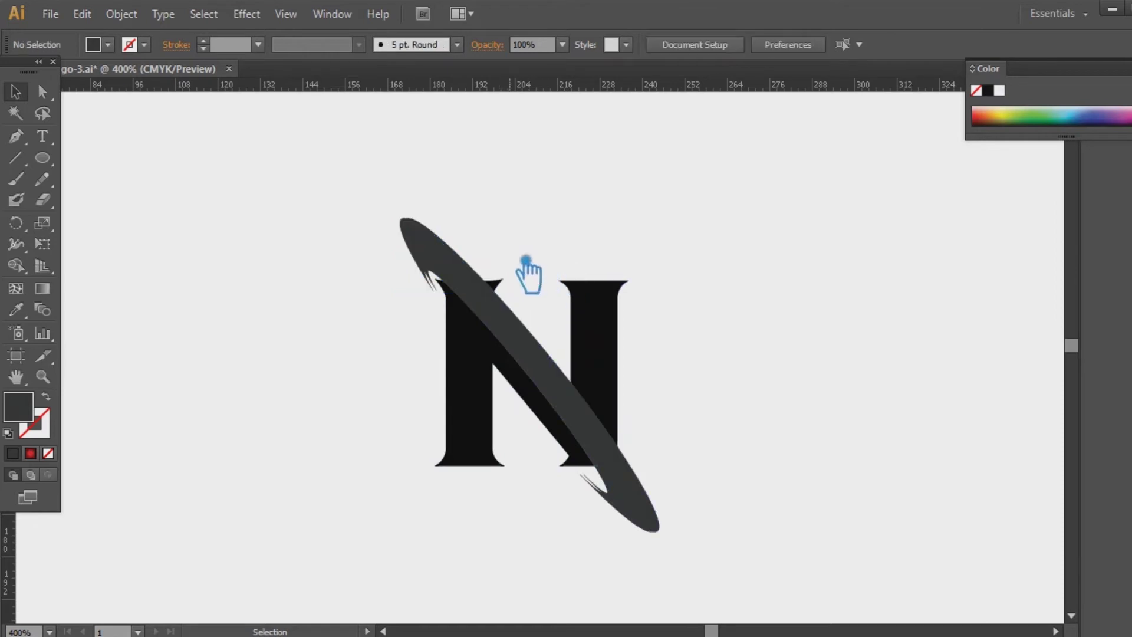
pyautogui.click(475, 277)
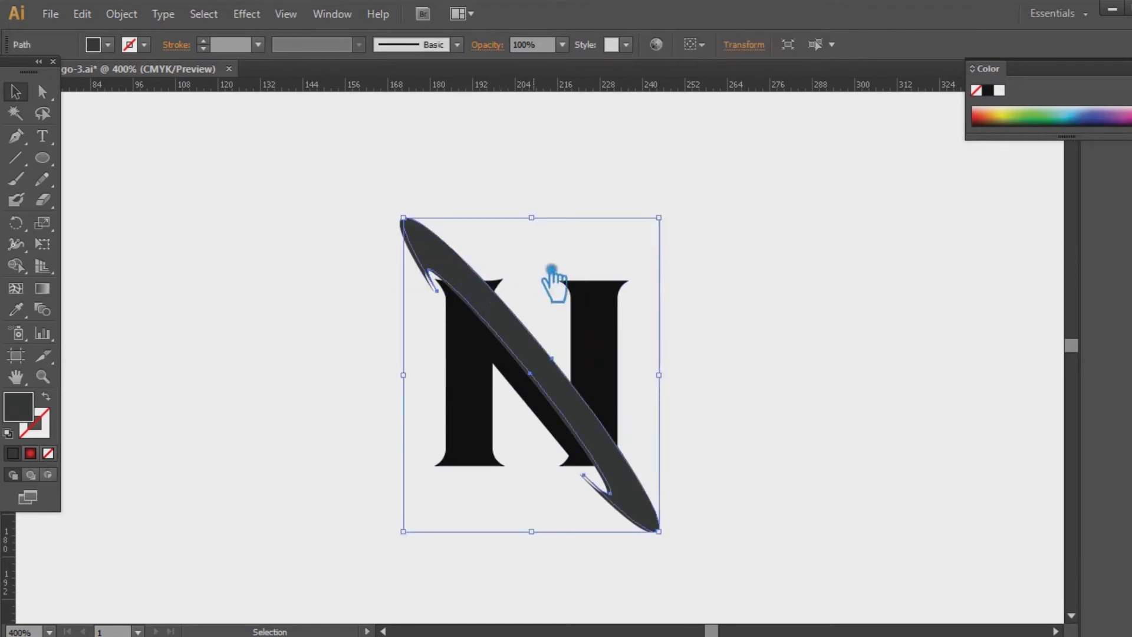
pyautogui.click(629, 257)
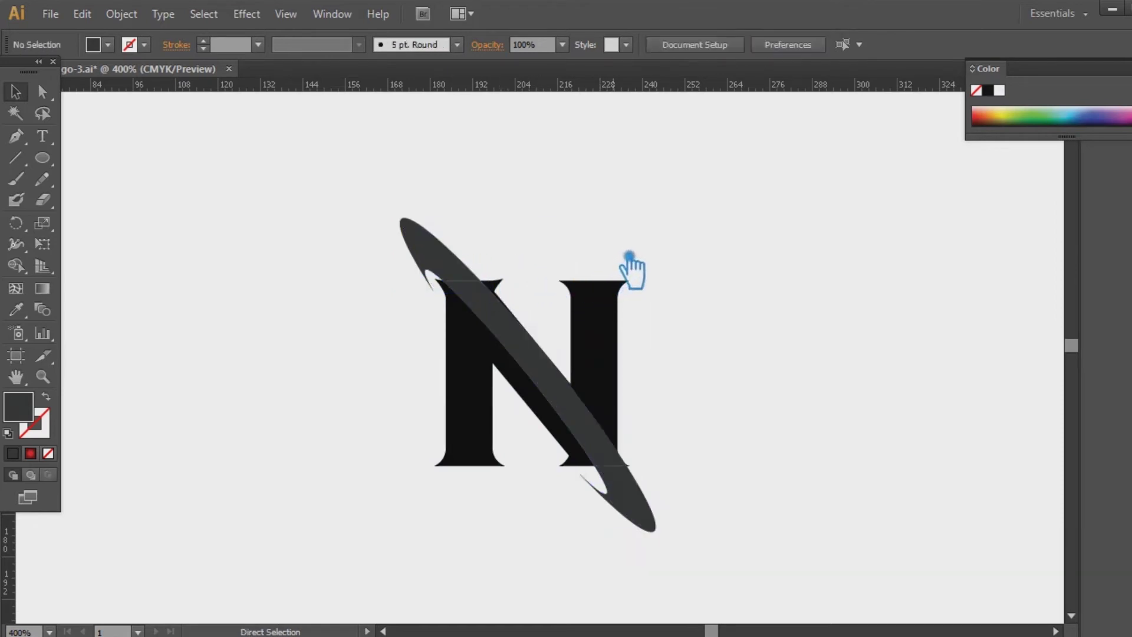
# Step: Delete the ellipse's upper-left portion, the piece below the N and the lower-right leftover
pyautogui.click(496, 313)
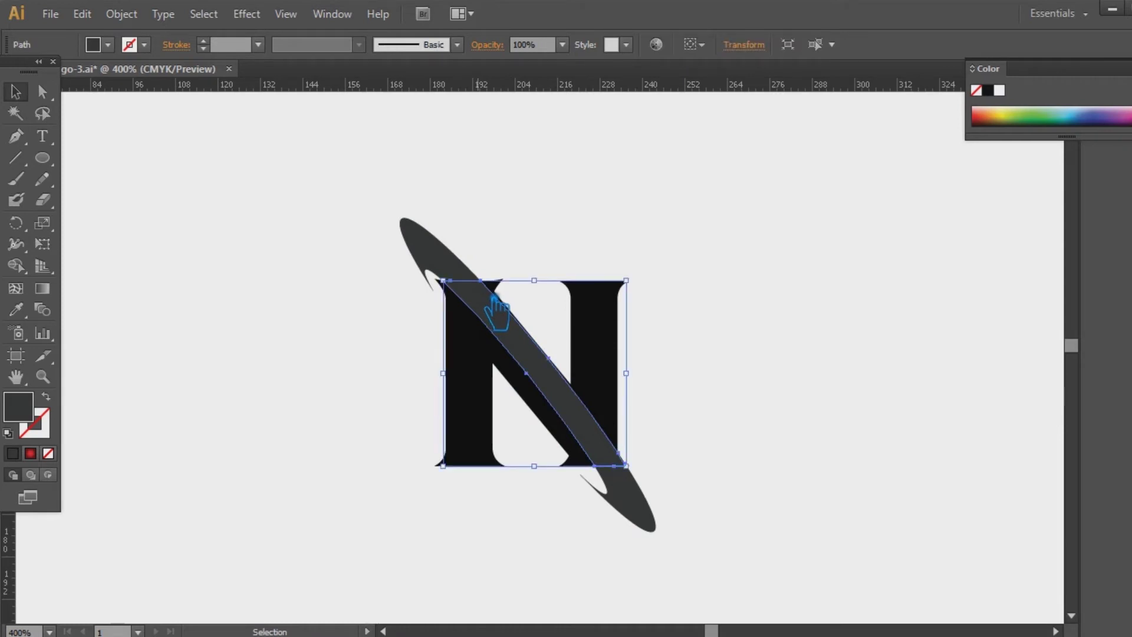
pyautogui.click(497, 307)
pyautogui.click(468, 286)
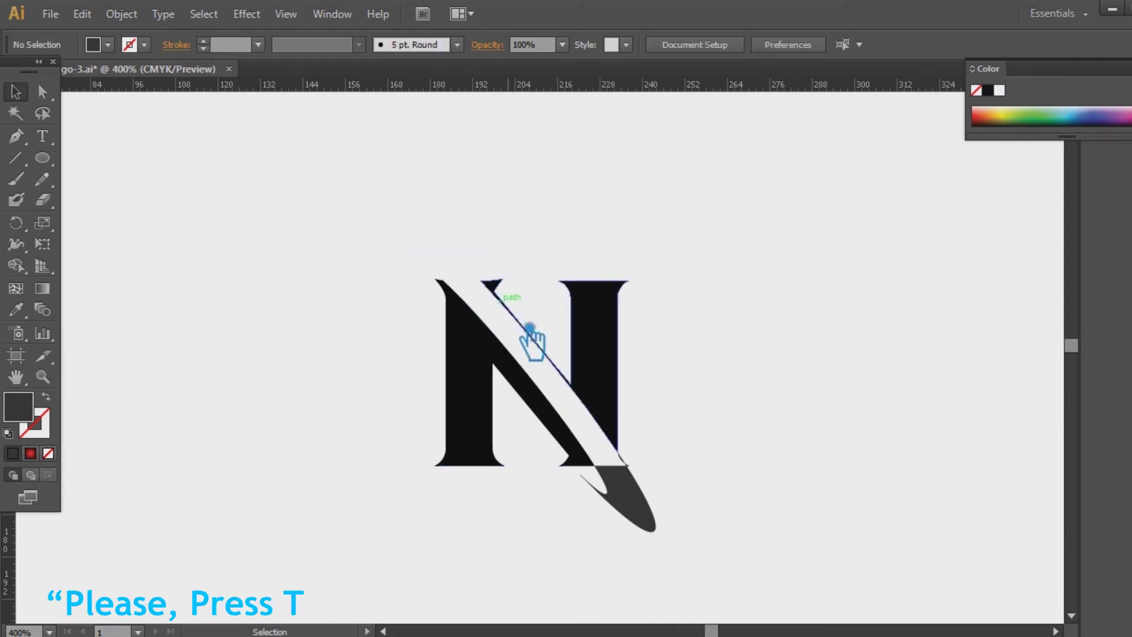
pyautogui.keyDown('alt'); pyautogui.click(645, 516); pyautogui.keyUp('alt')
pyautogui.moveTo(675, 498); pyautogui.dragTo(627, 466)
pyautogui.press('Delete')
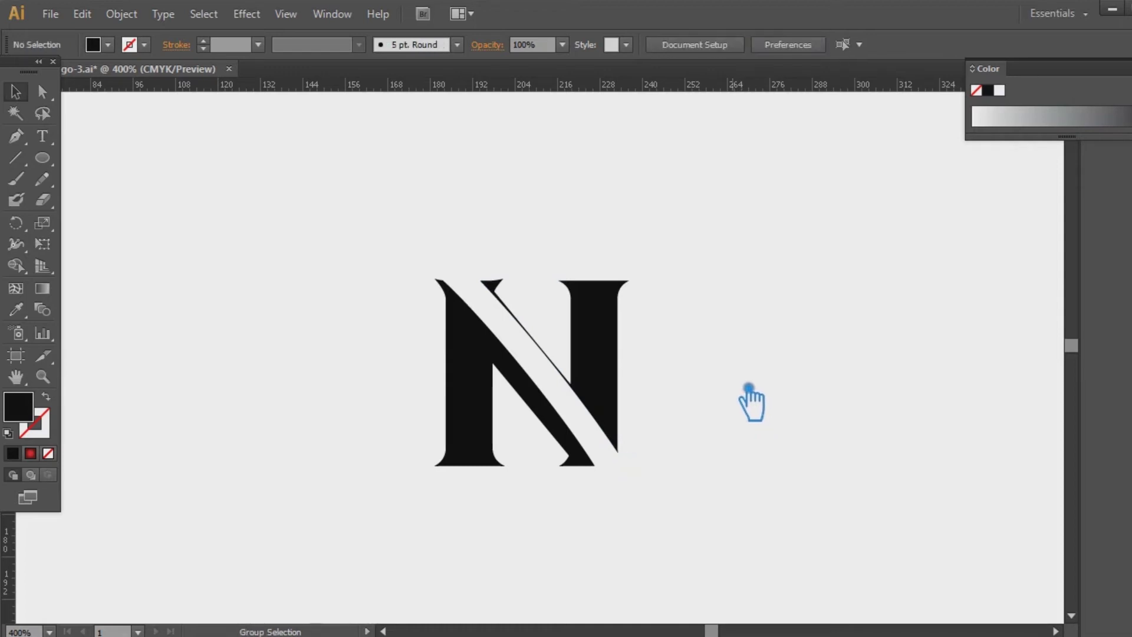
# Step: Restore the dark grey ellipse, nudge it up and right, and select it with the N
pyautogui.hotkey('ctrl', 'f')
pyautogui.click(855, 407)
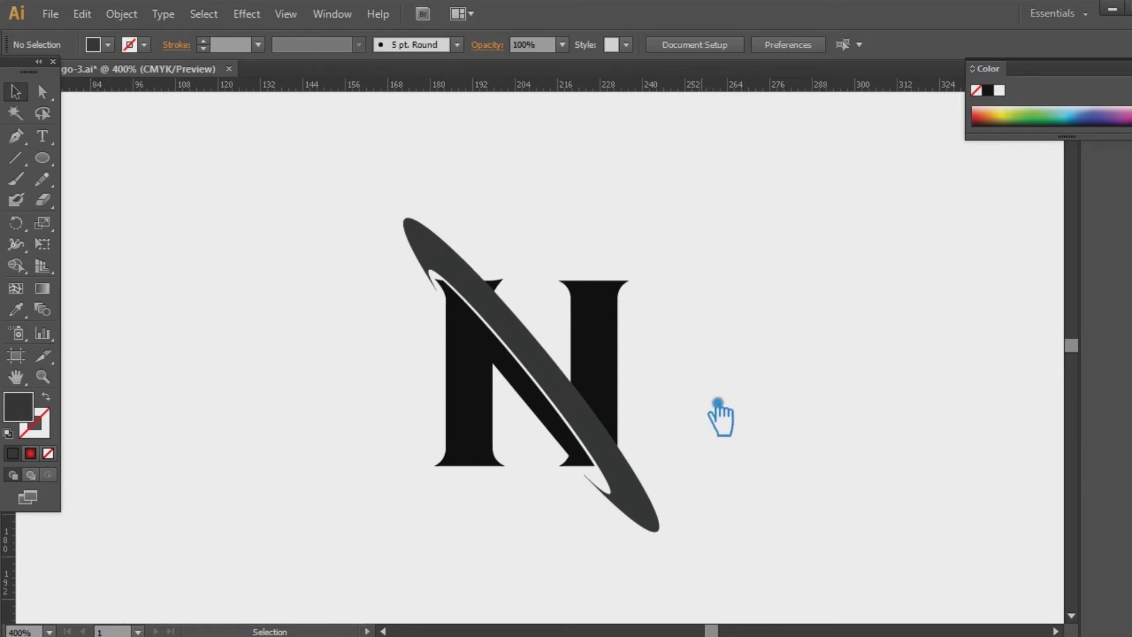
pyautogui.click(619, 455)
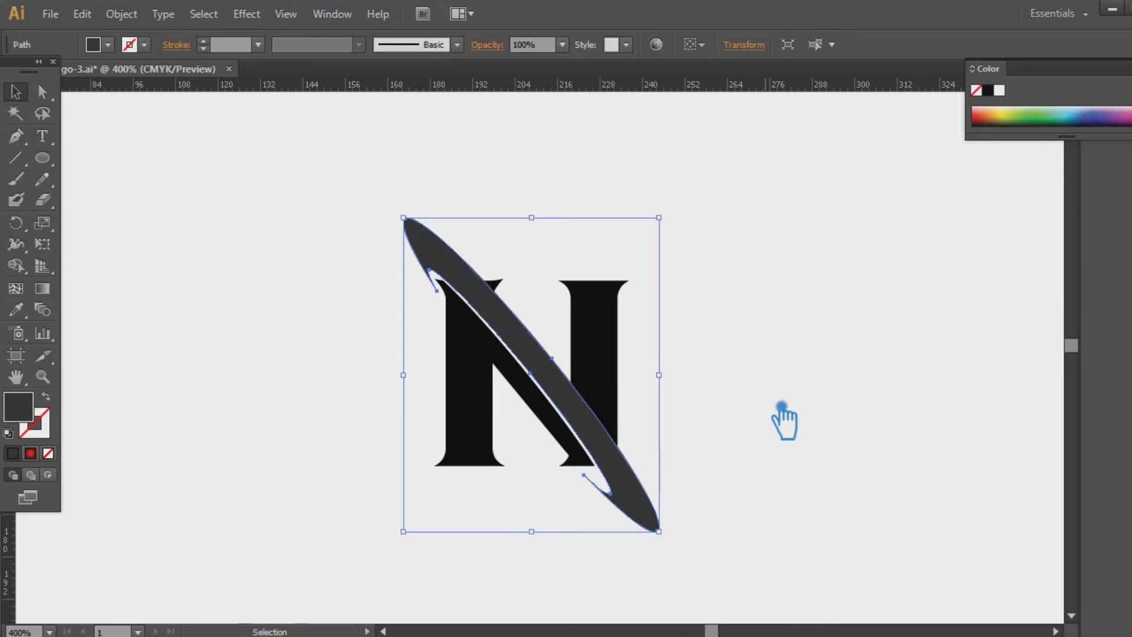
pyautogui.press('Up')
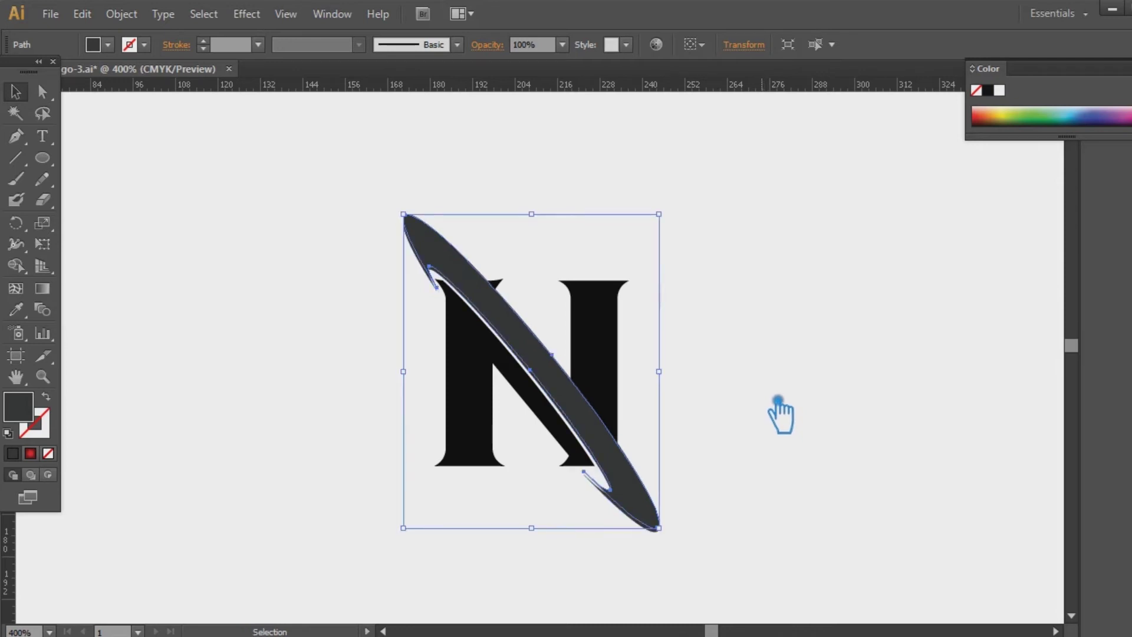
pyautogui.press('Up')
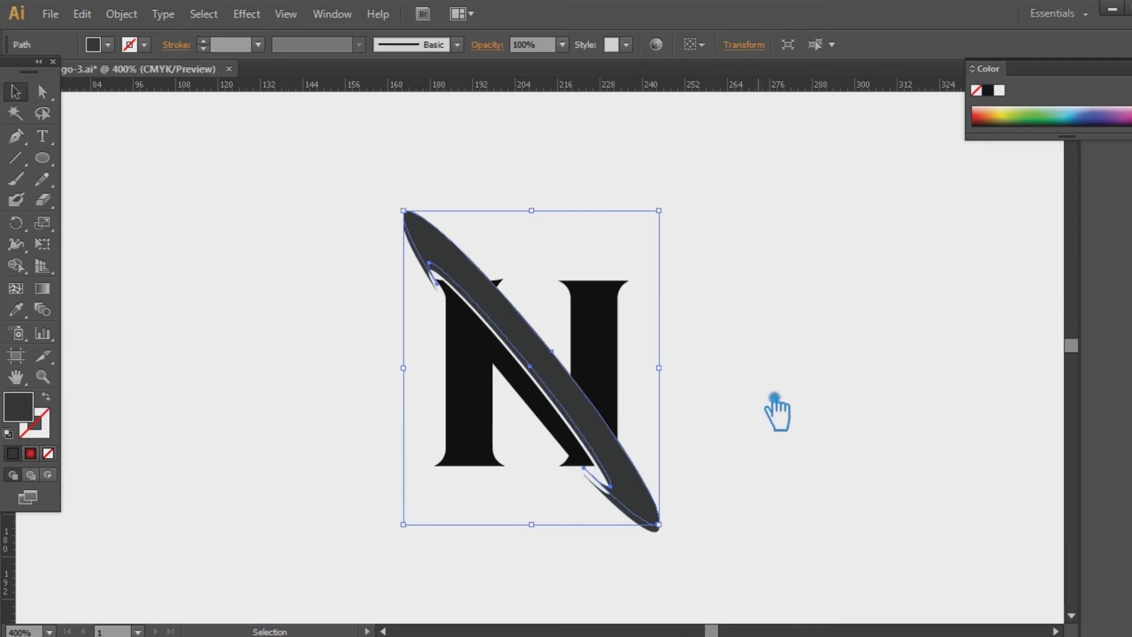
pyautogui.press('Right')
pyautogui.press('Down')
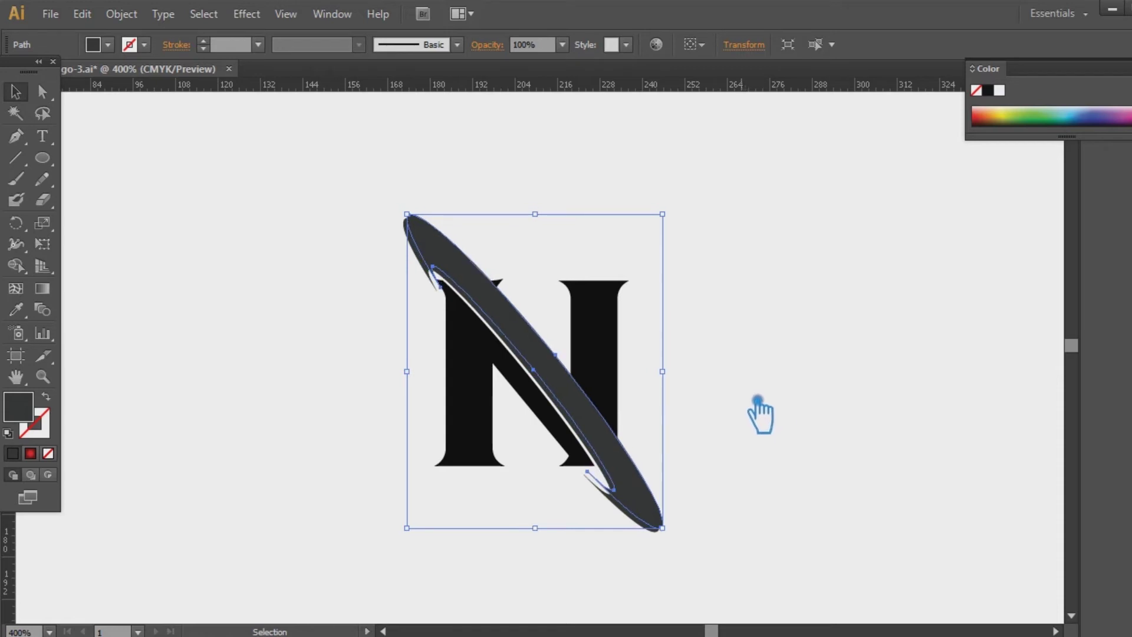
pyautogui.keyDown('shift'); pyautogui.click(613, 319); pyautogui.keyUp('shift')
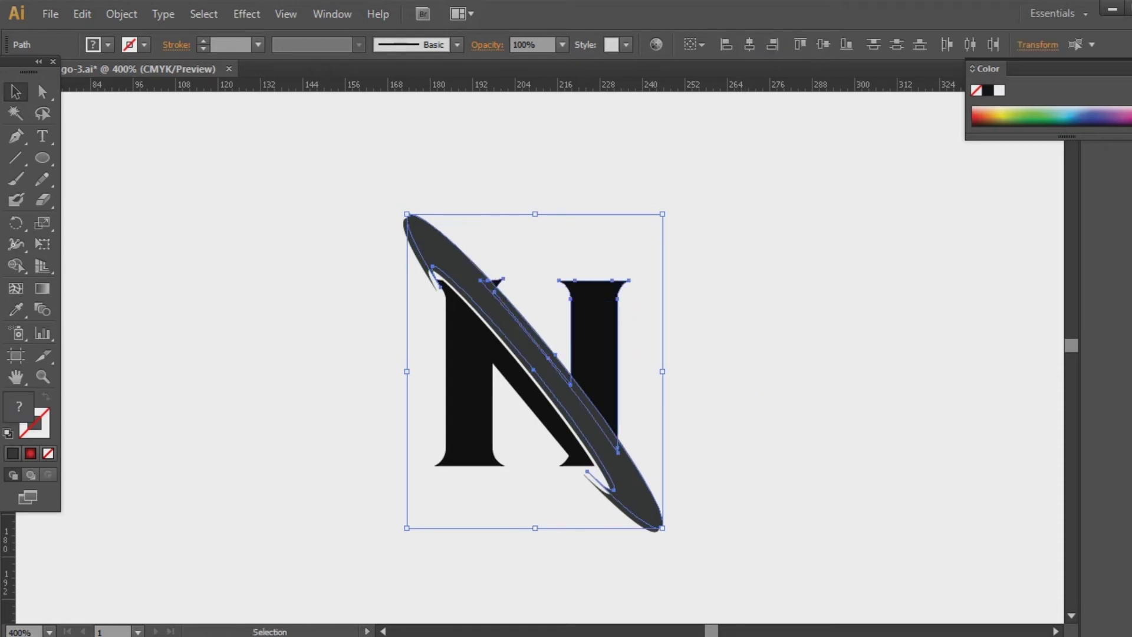
pyautogui.hotkey('ctrl', 'shift', 'F9')
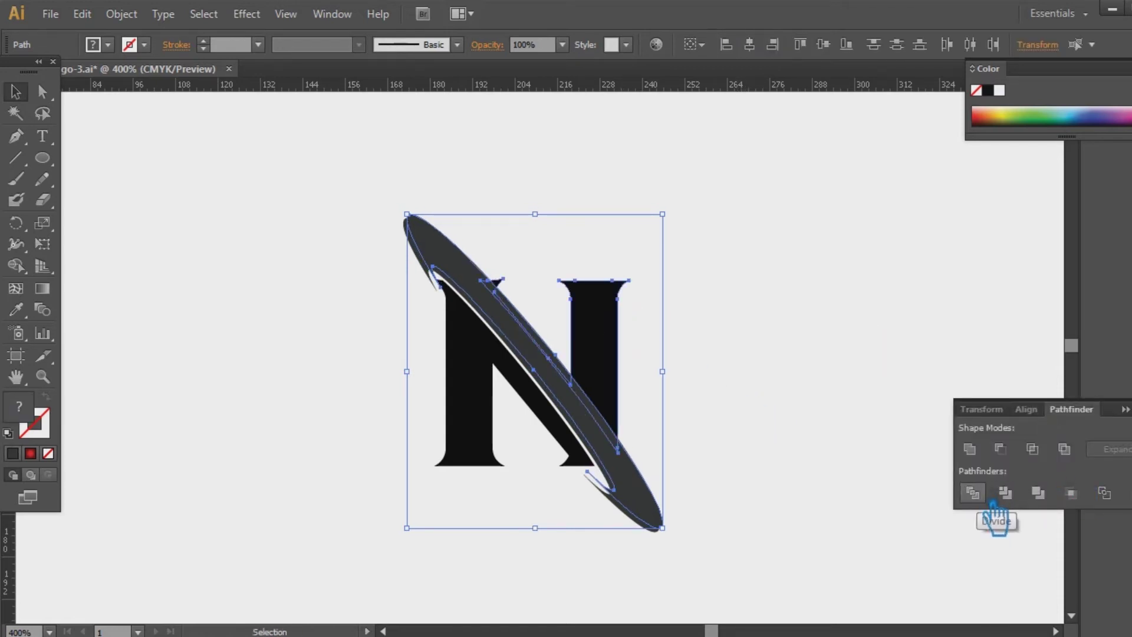
# Step: Divide the ellipse and the N with Pathfinder and ungroup the resulting pieces
pyautogui.click(992, 502)
pyautogui.click(707, 476)
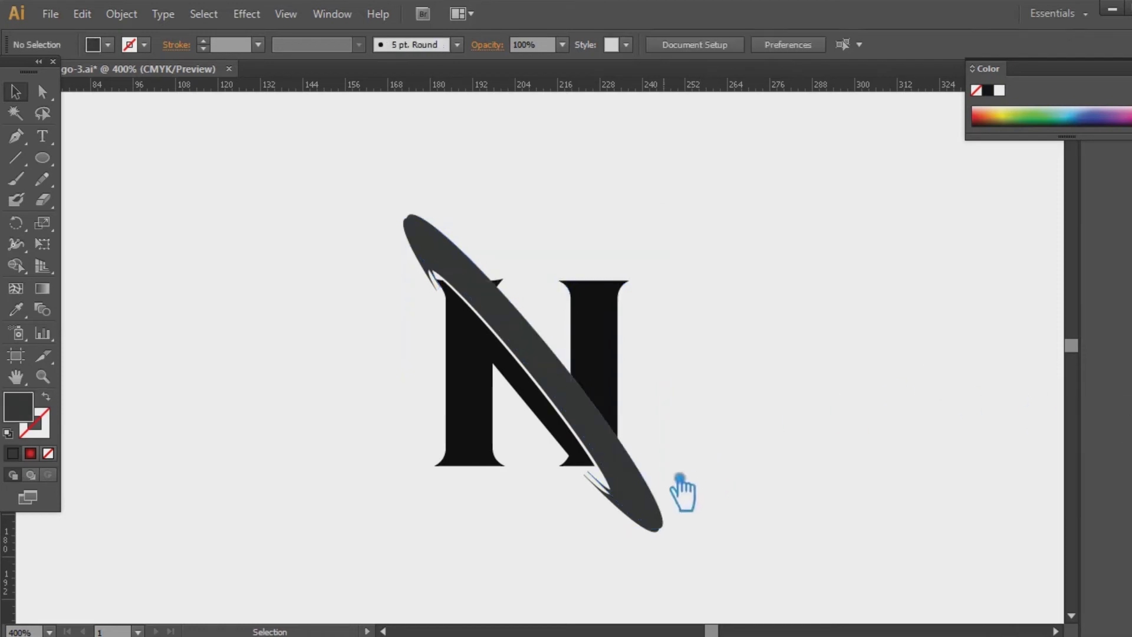
pyautogui.rightClick(623, 465)
pyautogui.click(703, 388)
pyautogui.click(678, 455)
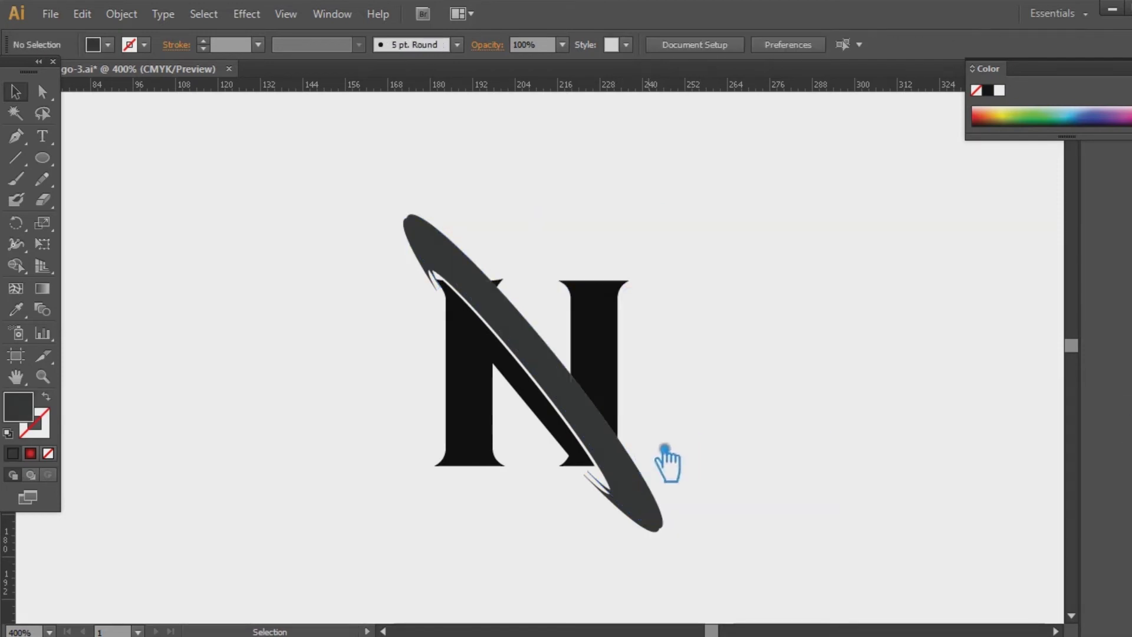
pyautogui.click(641, 477)
pyautogui.click(679, 450)
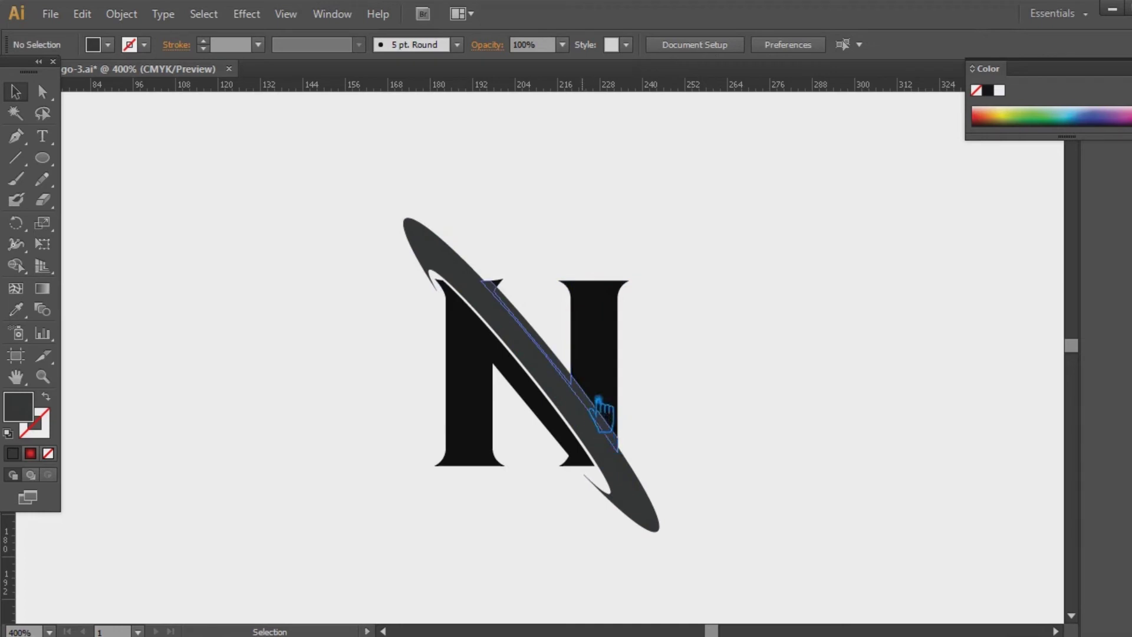
# Step: Delete the swoosh pieces, leaving thin slivers along the N's diagonal, and zoom in on them
pyautogui.click(541, 326)
pyautogui.press('Delete')
pyautogui.click(517, 299)
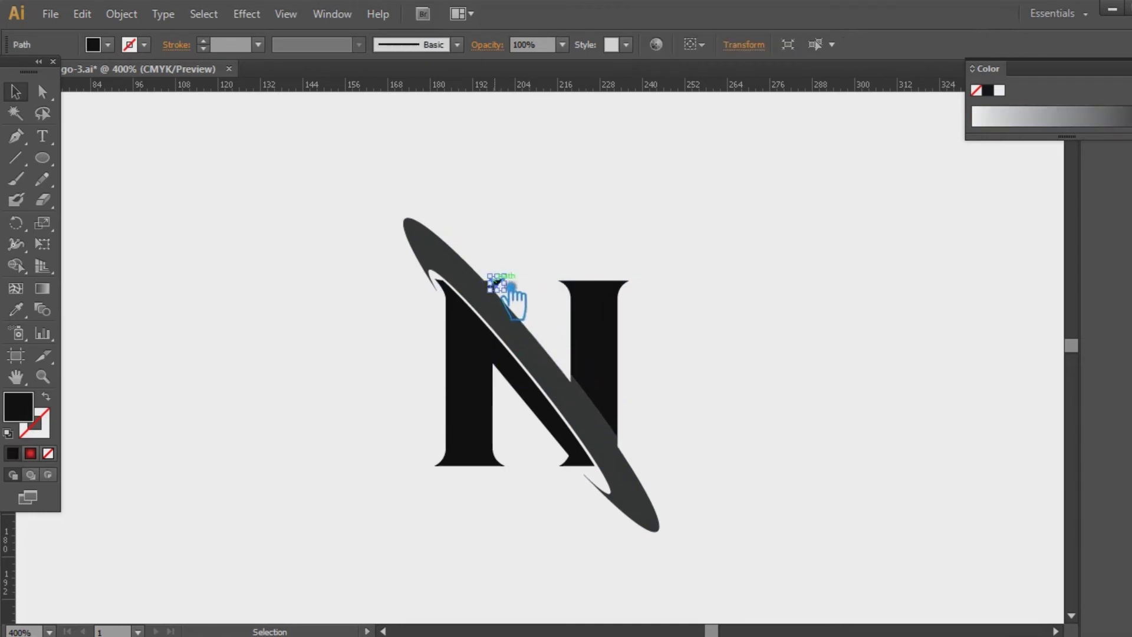
pyautogui.click(469, 278)
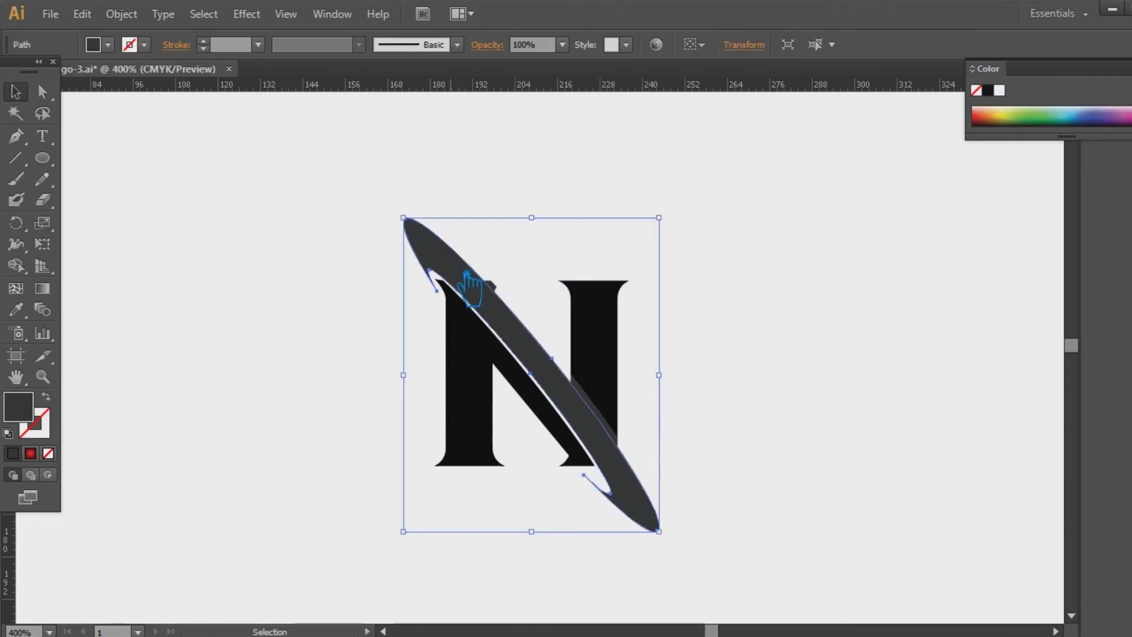
pyautogui.press('a')
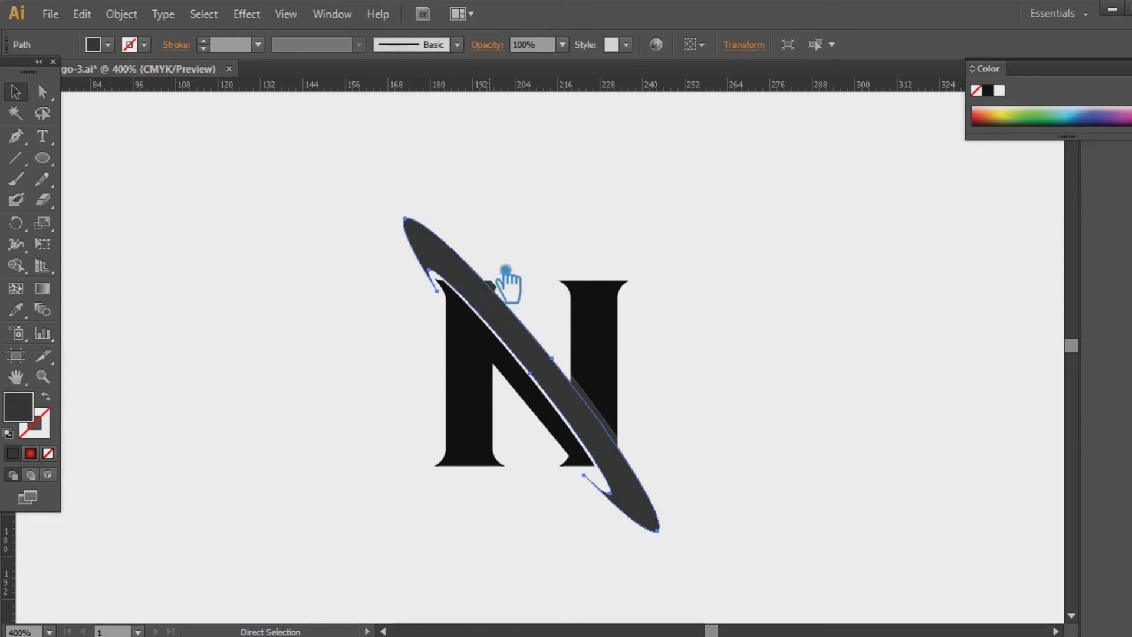
pyautogui.press('Delete')
pyautogui.press('v')
pyautogui.moveTo(466, 242); pyautogui.dragTo(505, 278)
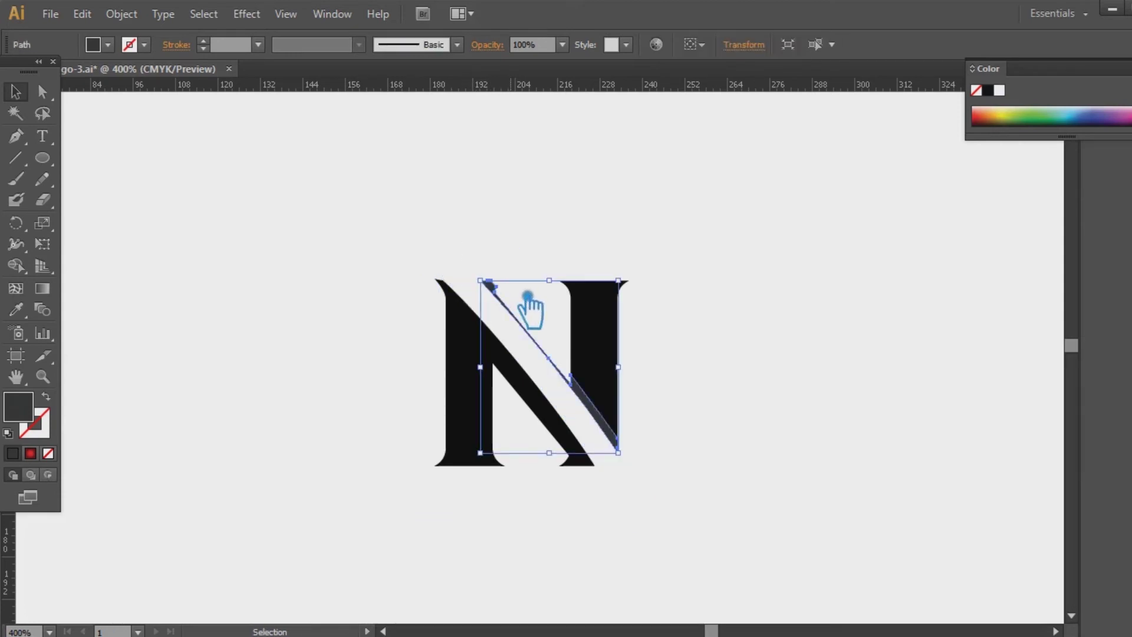
pyautogui.click(483, 238)
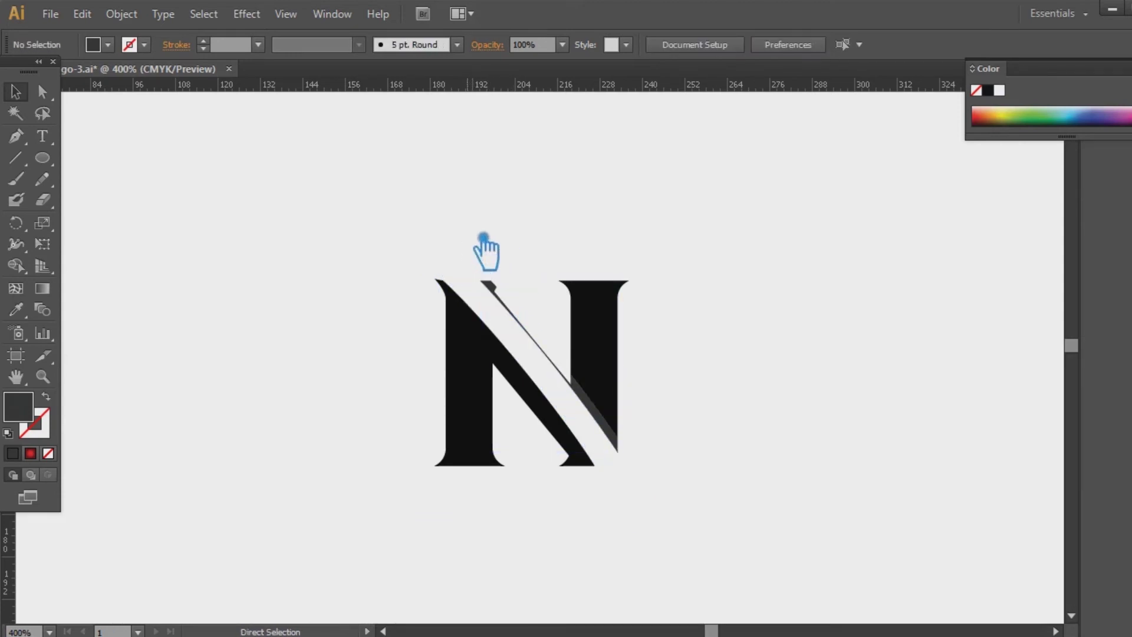
pyautogui.hotkey('ctrl', '+')
pyautogui.hotkey('ctrl', '+')
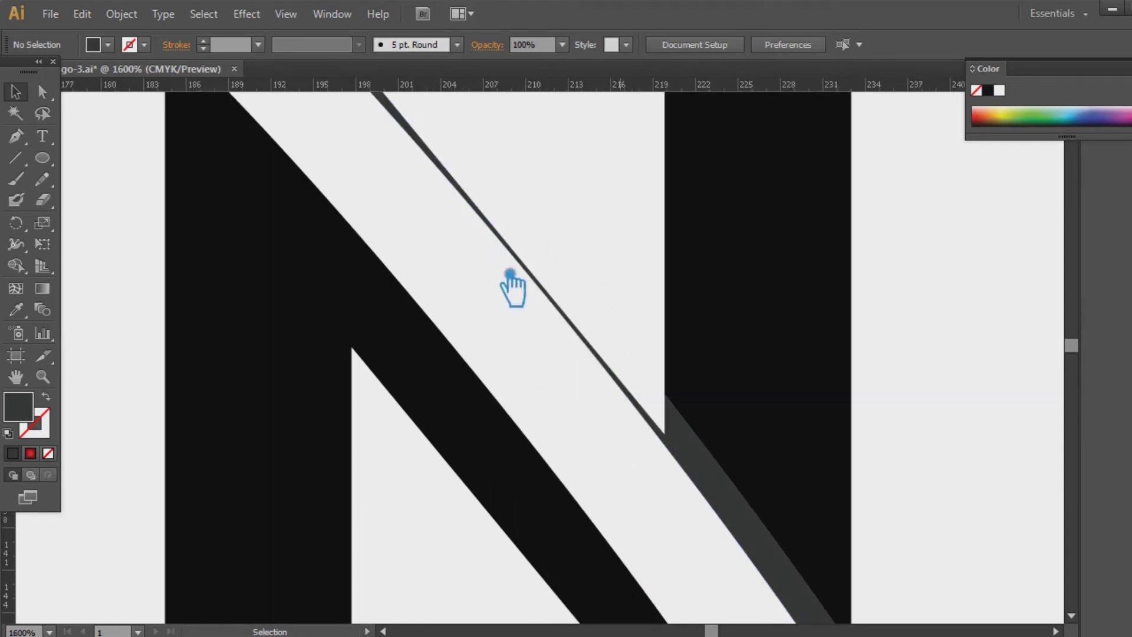
# Step: Draw a vertical Pen line along the right stem's inner edge
pyautogui.click(26, 140)
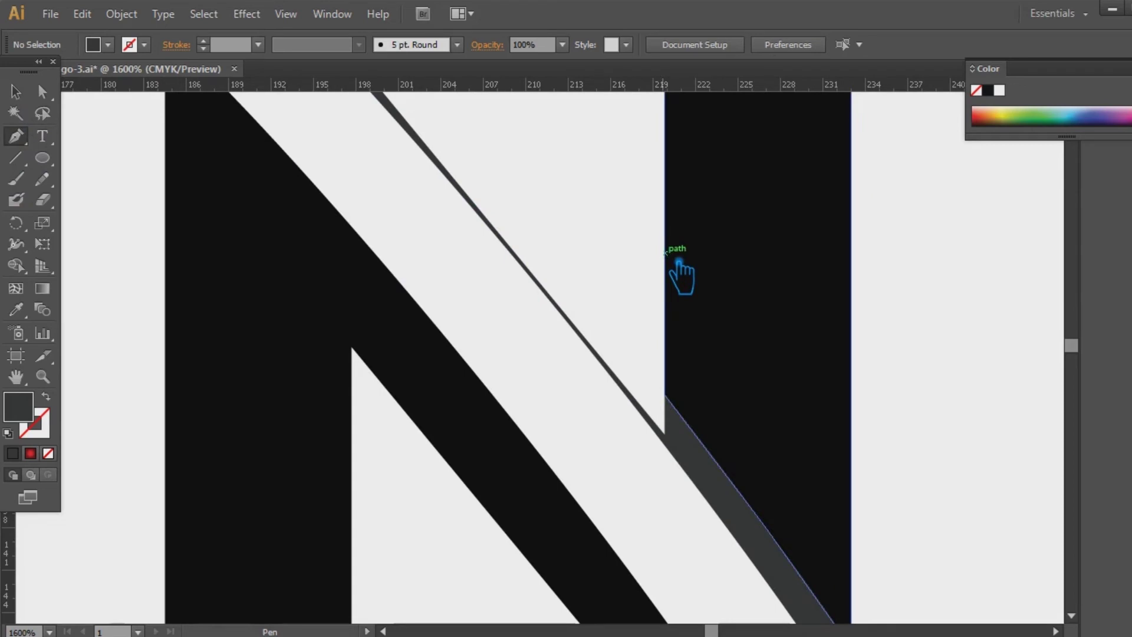
pyautogui.click(665, 253)
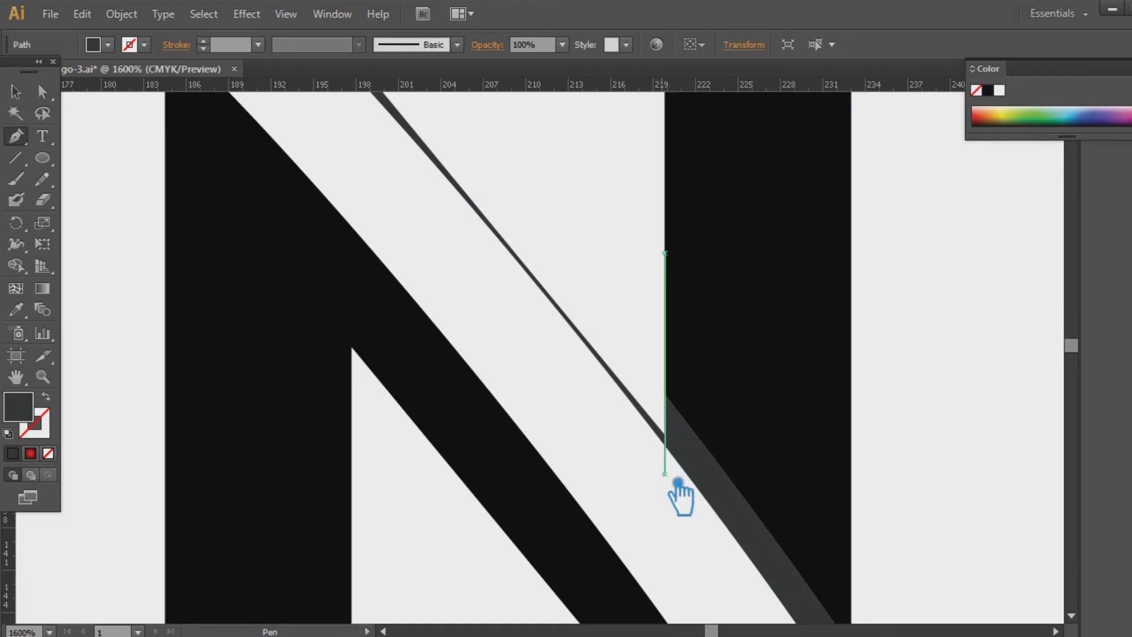
pyautogui.click(665, 474)
pyautogui.press('v')
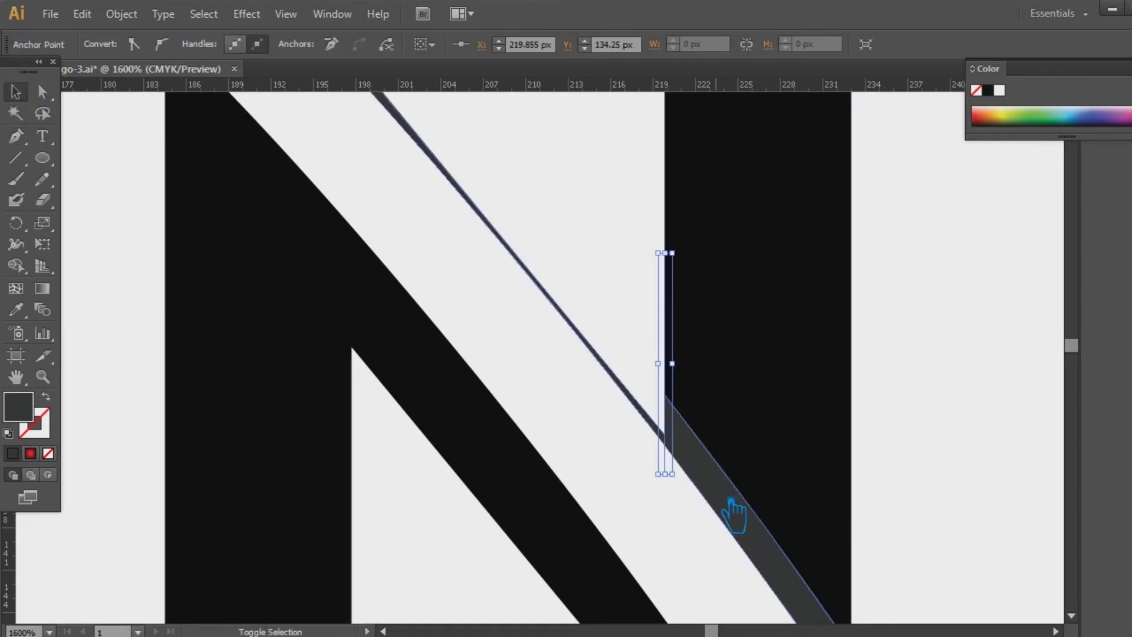
# Step: Divide the sliver with that line, ungroup, and delete the thin diagonal sliver
pyautogui.keyDown('shift'); pyautogui.click(730, 502); pyautogui.keyUp('shift')
pyautogui.hotkey('shift', 'ctrl', 'F9')
pyautogui.click(1004, 494)
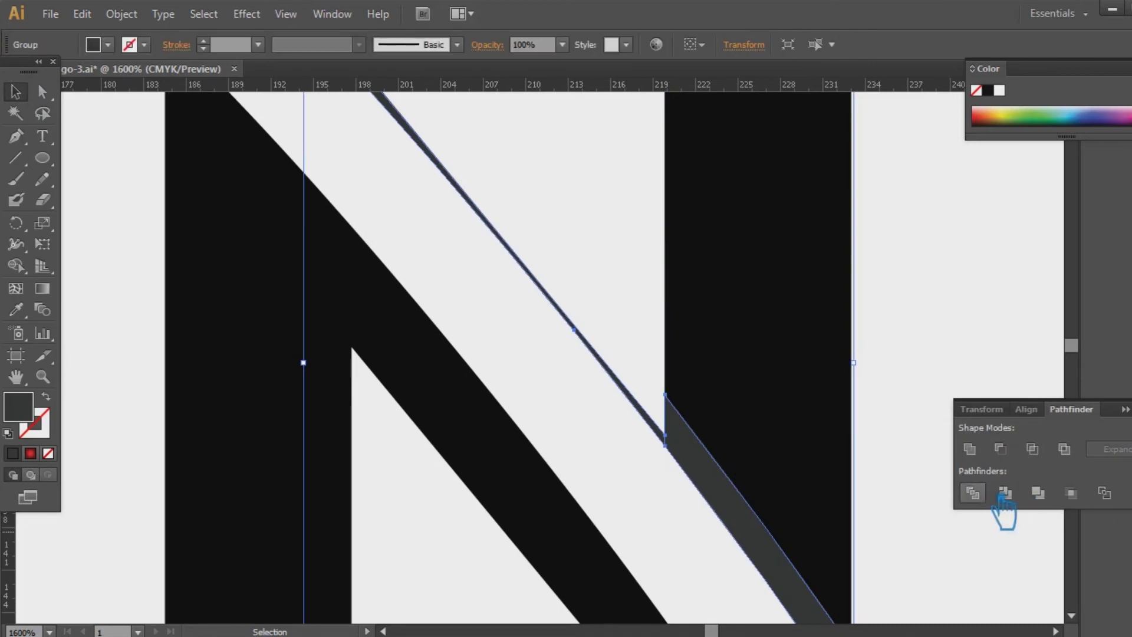
pyautogui.rightClick(567, 318)
pyautogui.click(897, 379)
pyautogui.click(587, 371)
pyautogui.click(582, 330)
pyautogui.press('Delete')
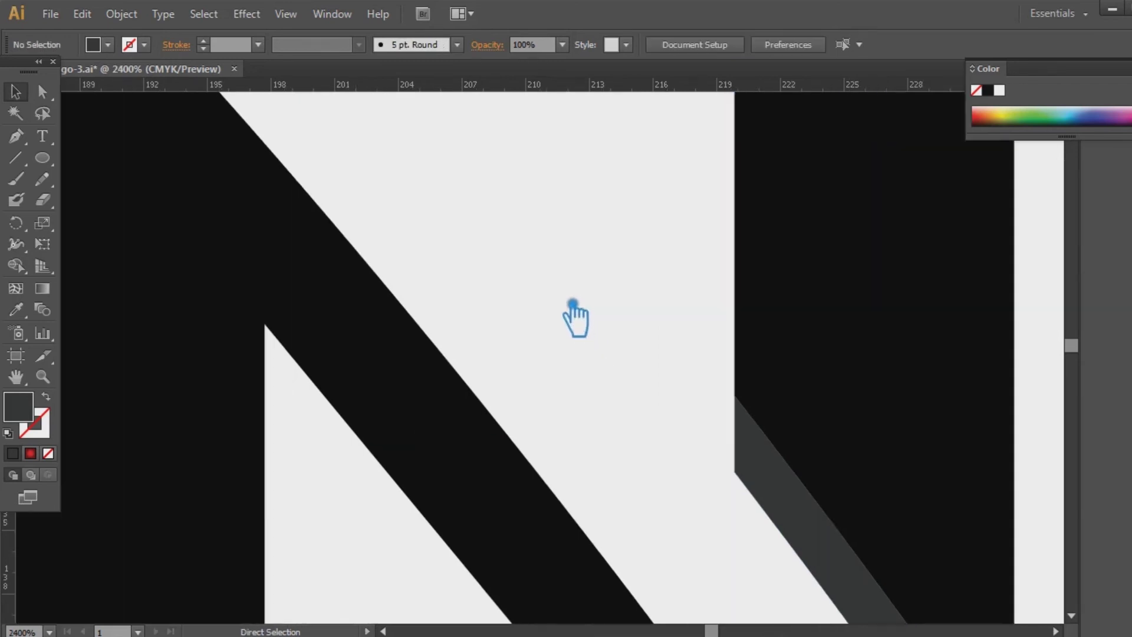
pyautogui.scroll(-3, 572, 303)
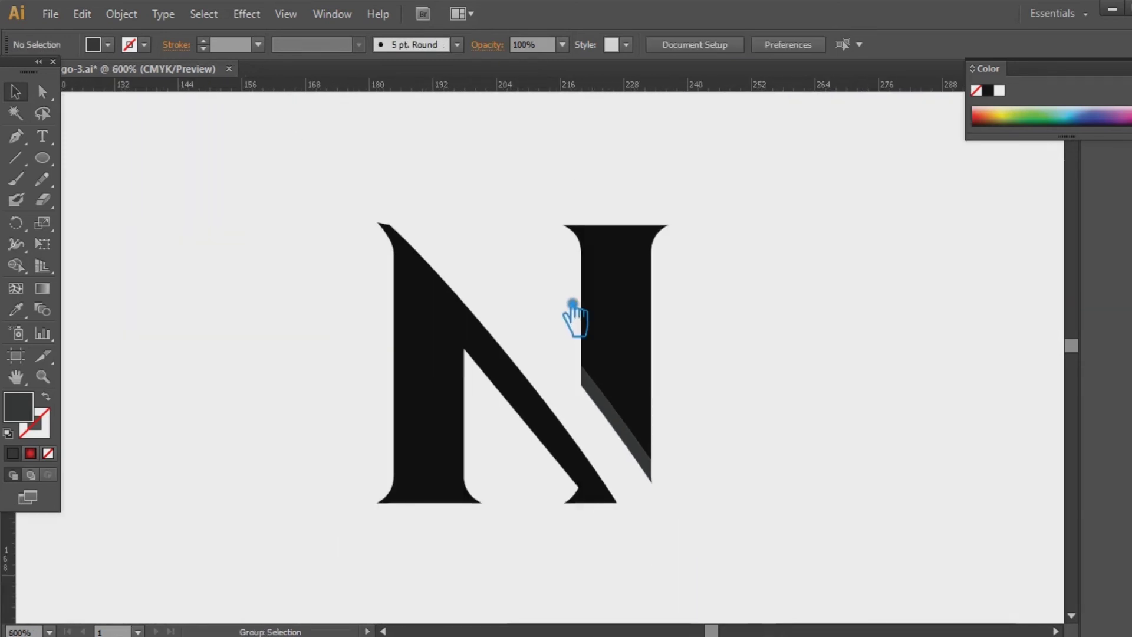
# Step: Paste the swoosh back in front, select it, and pick dark red 750000 for its fill
pyautogui.hotkey('ctrl', 'f')
pyautogui.click(778, 333)
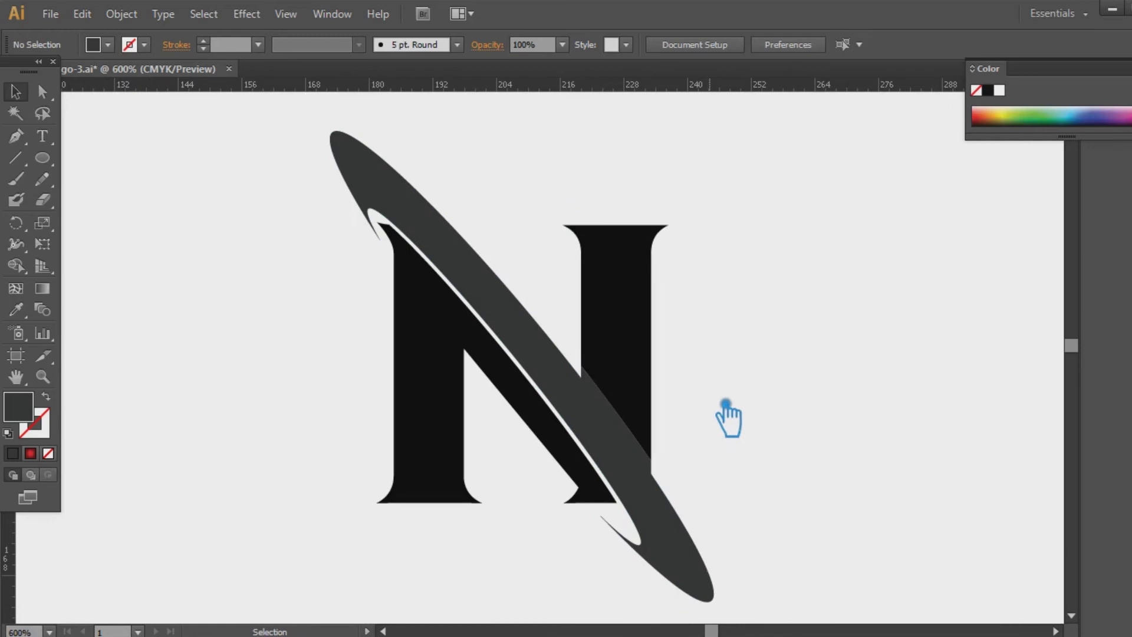
pyautogui.press('a')
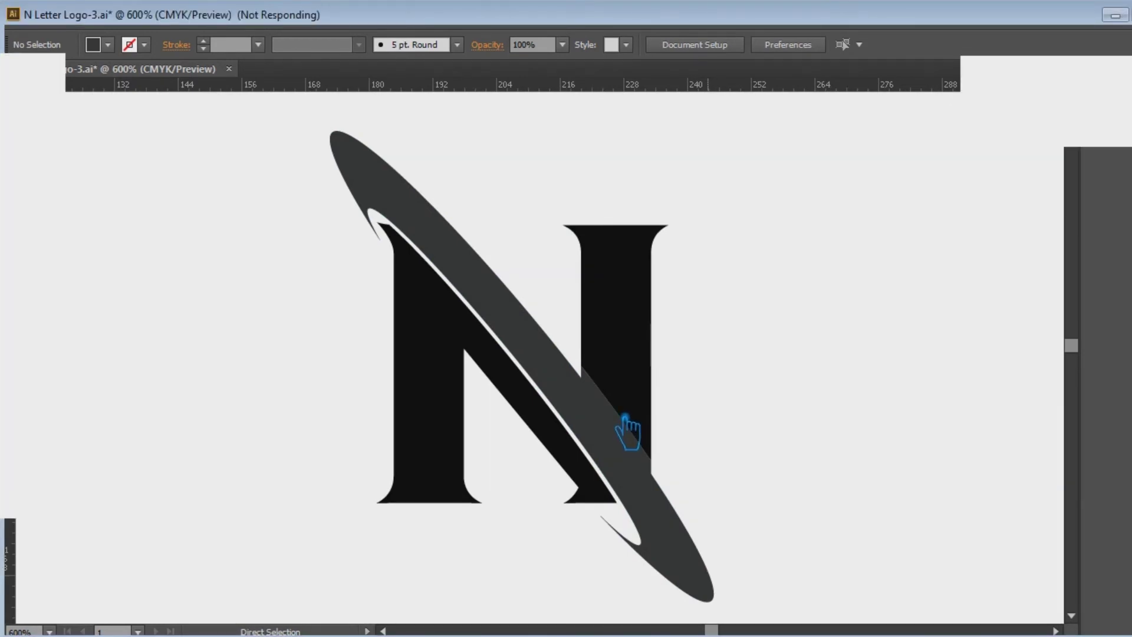
pyautogui.press('v')
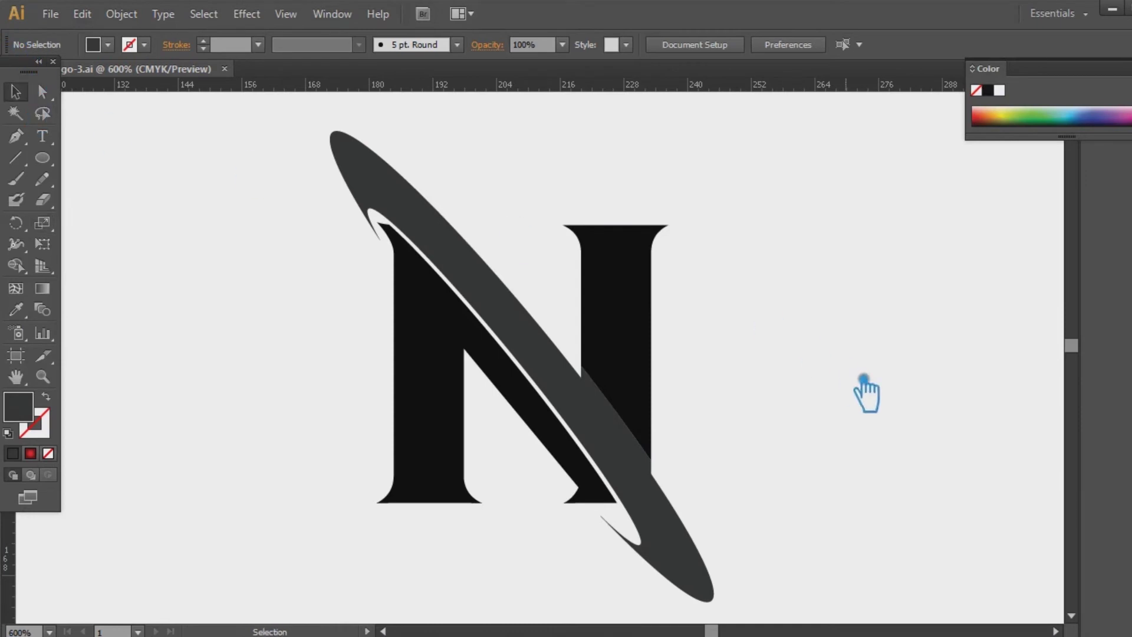
pyautogui.click(539, 352)
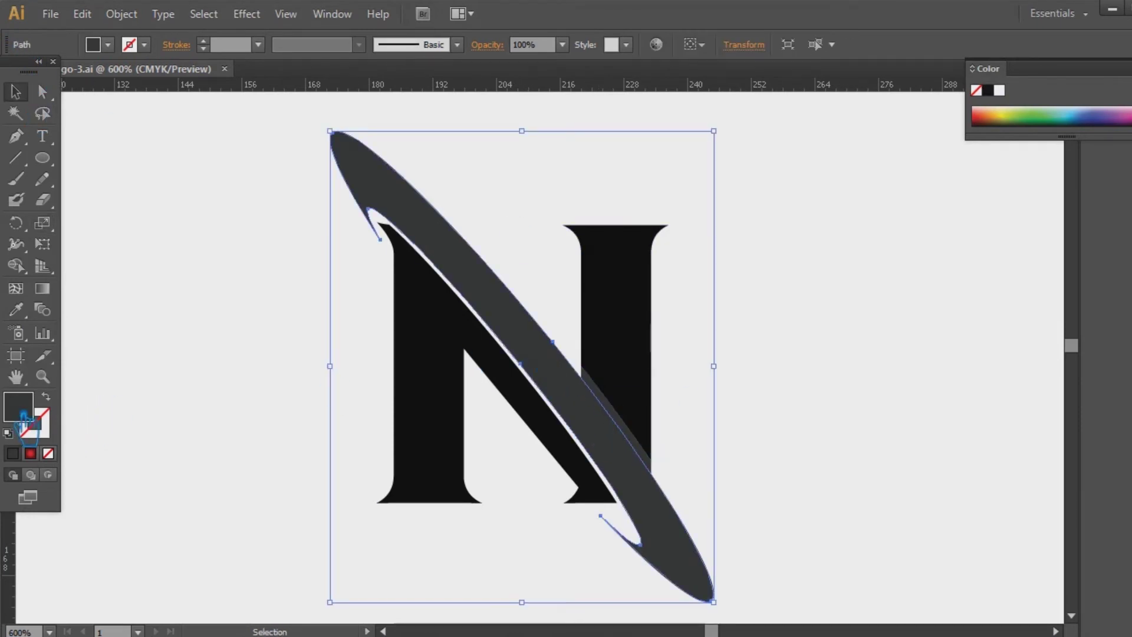
pyautogui.doubleClick(25, 419)
pyautogui.moveTo(878, 388); pyautogui.dragTo(900, 472)
pyautogui.moveTo(862, 286); pyautogui.dragTo(865, 343)
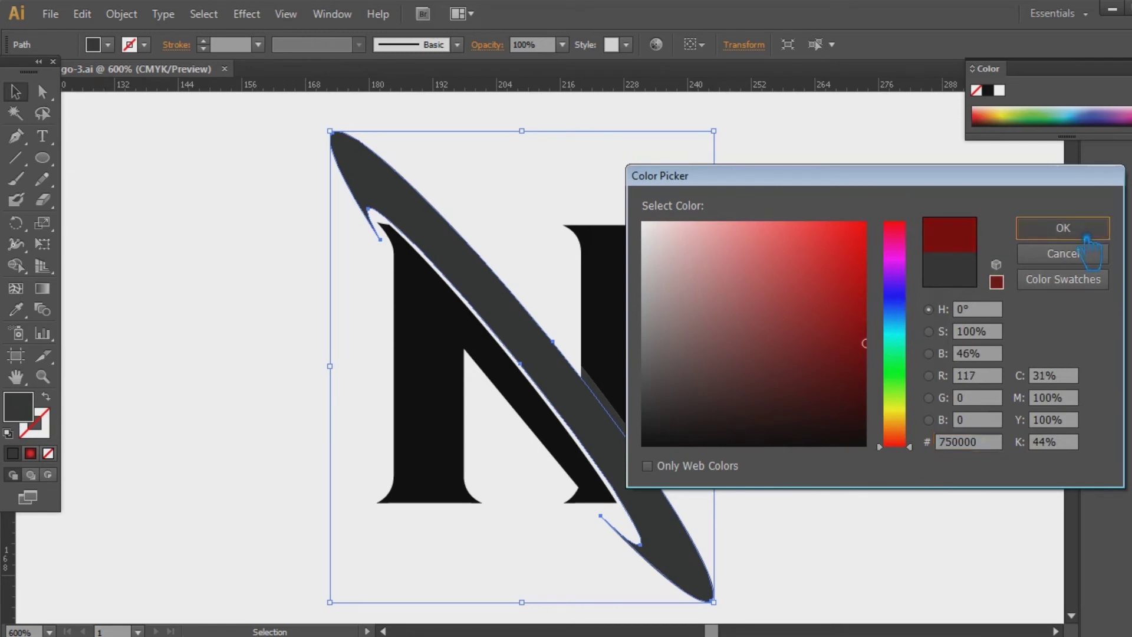
# Step: Apply the dark red to the swoosh and eyedrop it onto the right-stem sliver
pyautogui.click(1087, 241)
pyautogui.click(697, 425)
pyautogui.click(644, 442)
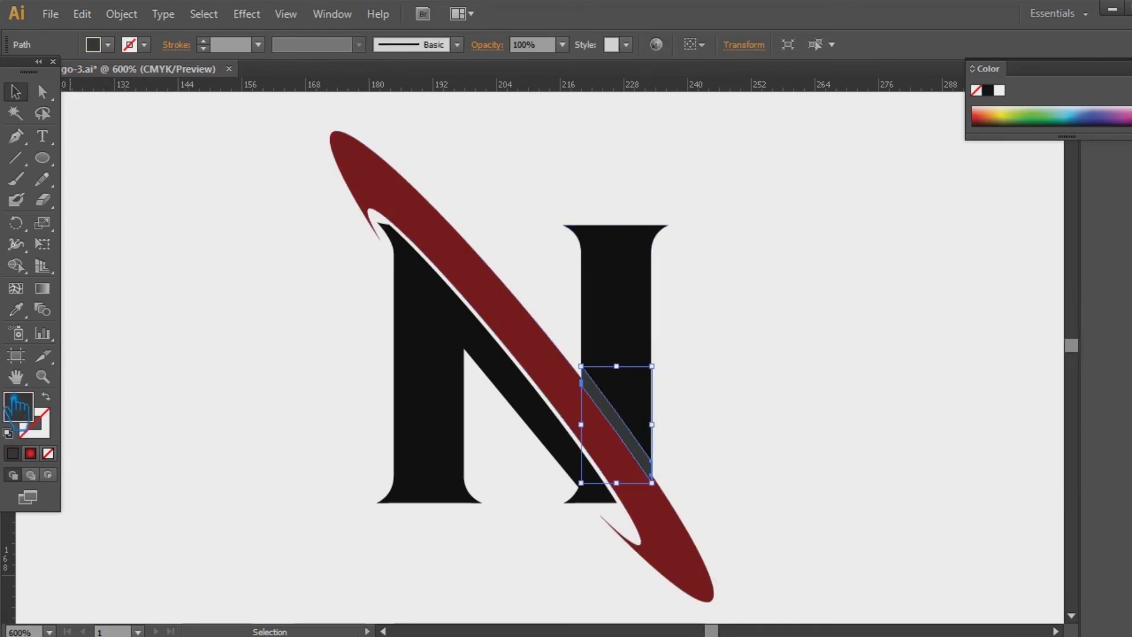
pyautogui.click(16, 309)
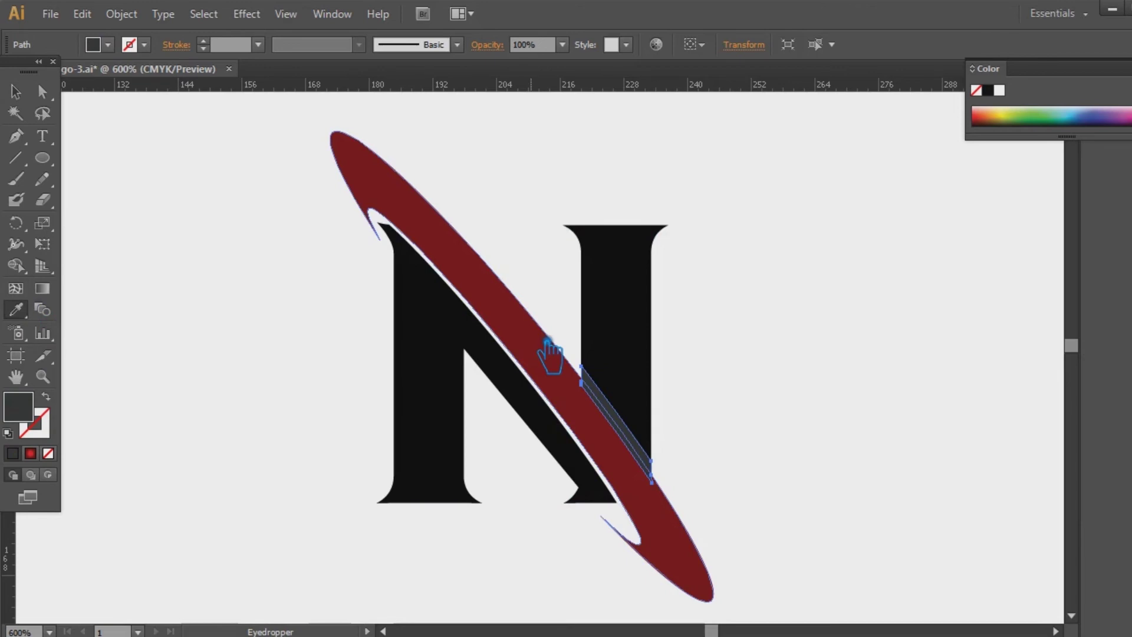
pyautogui.click(16, 92)
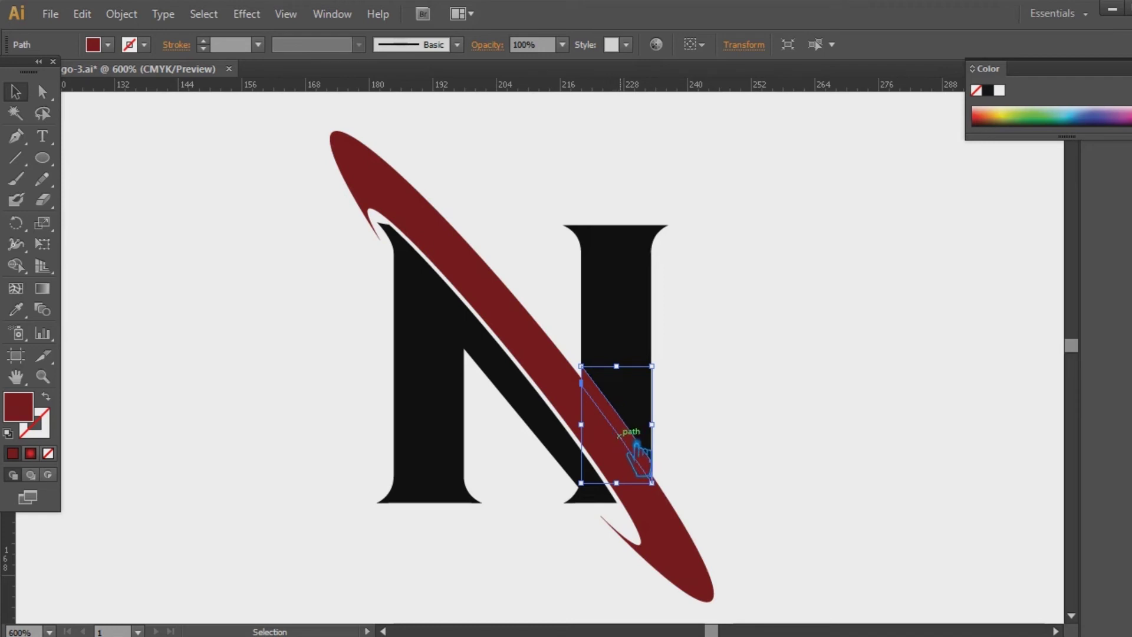
# Step: Select the stem sliver with the red swoosh and run Pathfinder Divide on them
pyautogui.click(642, 463)
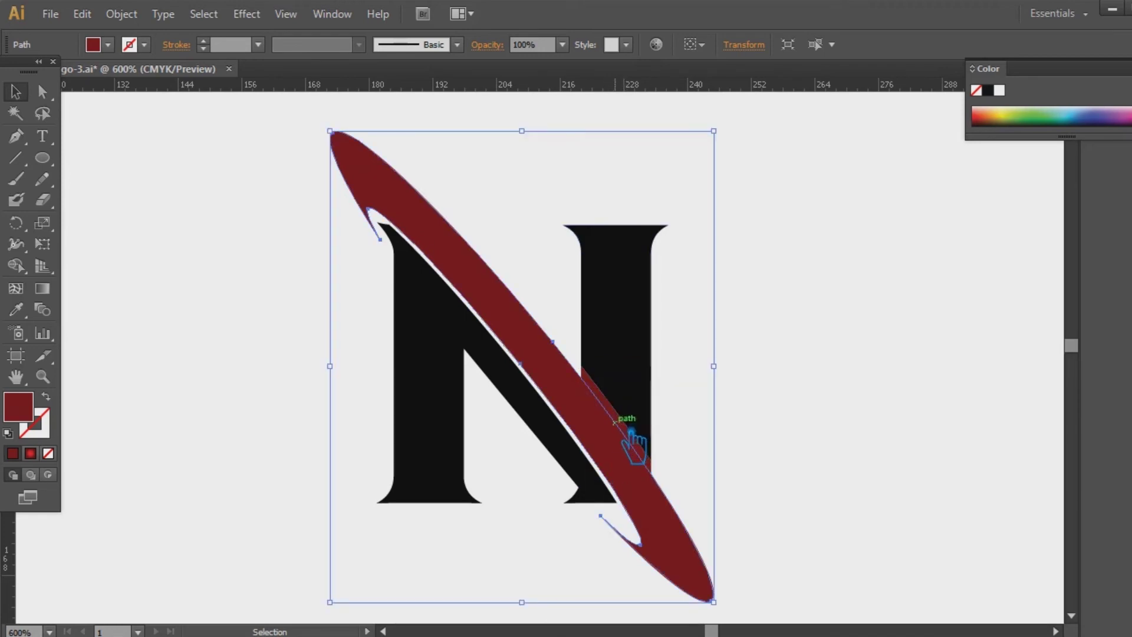
pyautogui.click(639, 438)
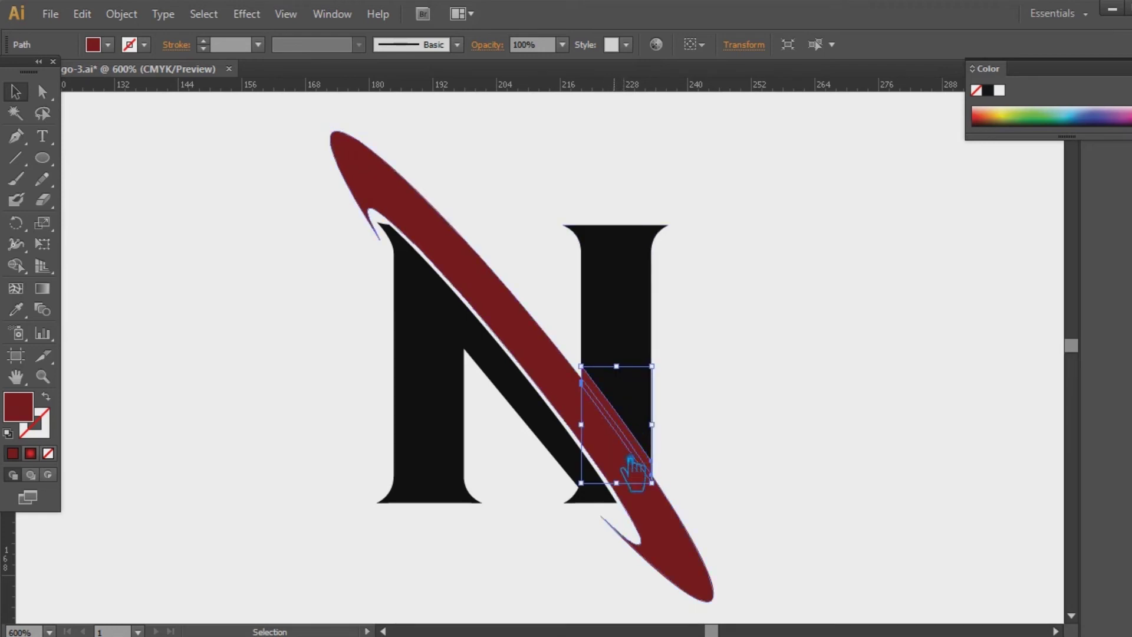
pyautogui.keyDown('shift'); pyautogui.click(677, 532); pyautogui.keyUp('shift')
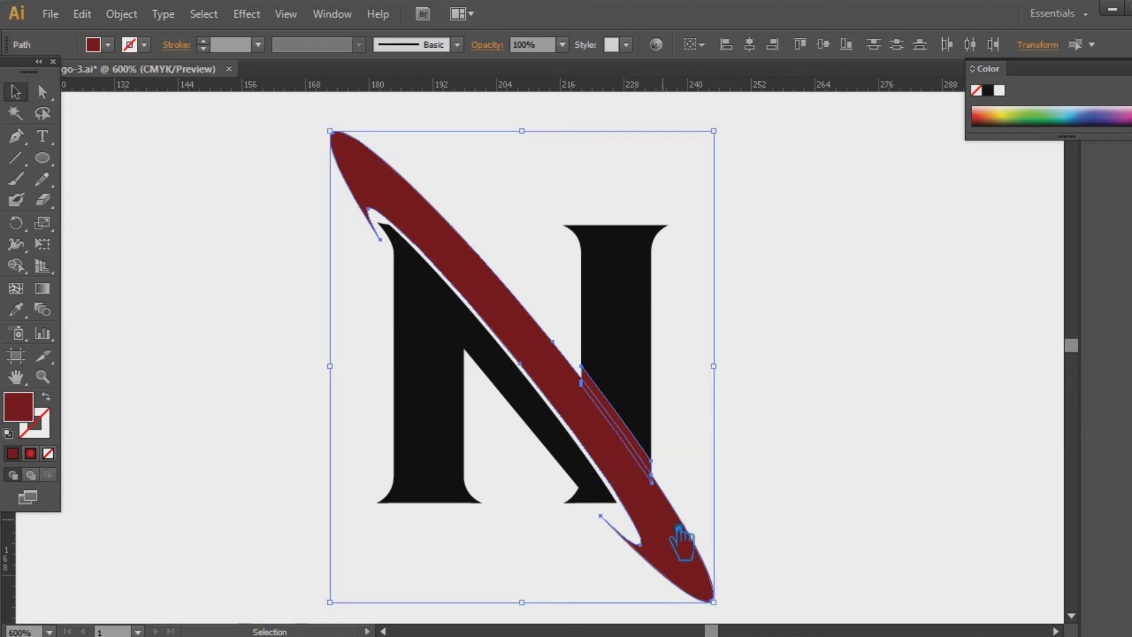
pyautogui.hotkey('ctrl', 'shift', 'F9')
pyautogui.click(982, 494)
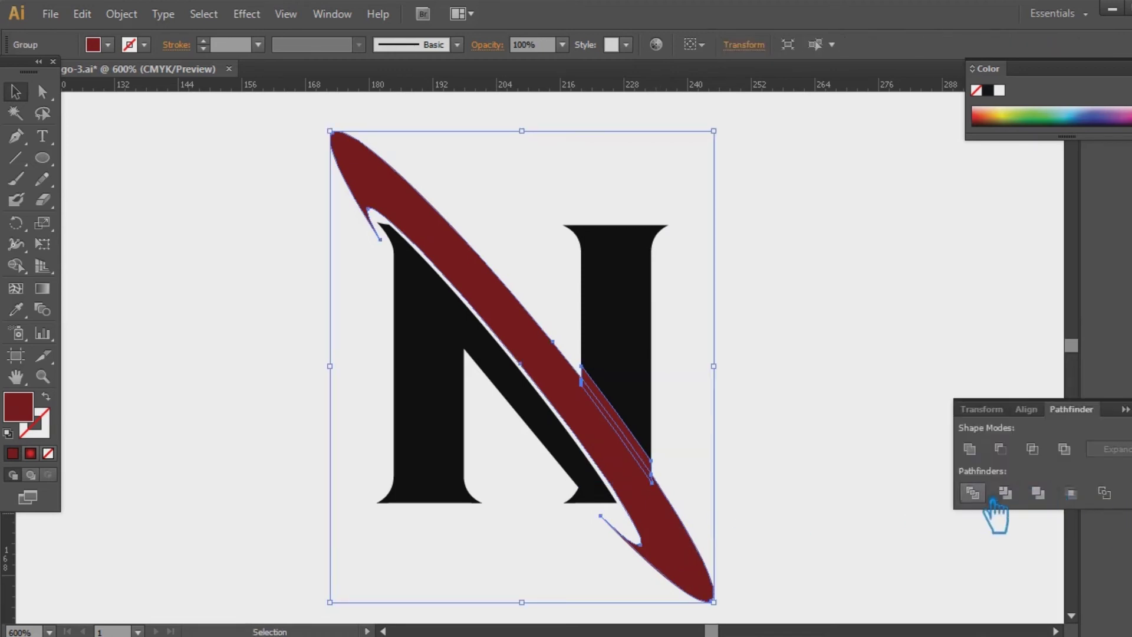
pyautogui.hotkey('ctrl', 'shift', 'F9')
pyautogui.click(1005, 384)
# Step: Ungroup the divided pieces and select the swoosh piece overlapping the right stem
pyautogui.rightClick(607, 407)
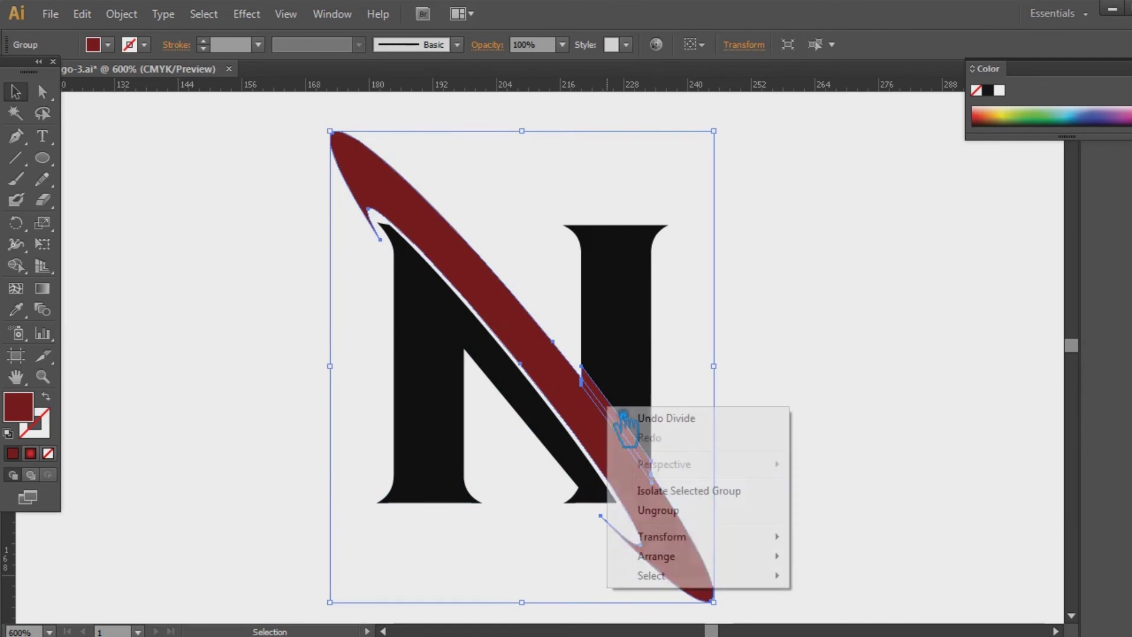
pyautogui.click(667, 510)
pyautogui.click(854, 468)
pyautogui.moveTo(652, 485); pyautogui.dragTo(598, 404)
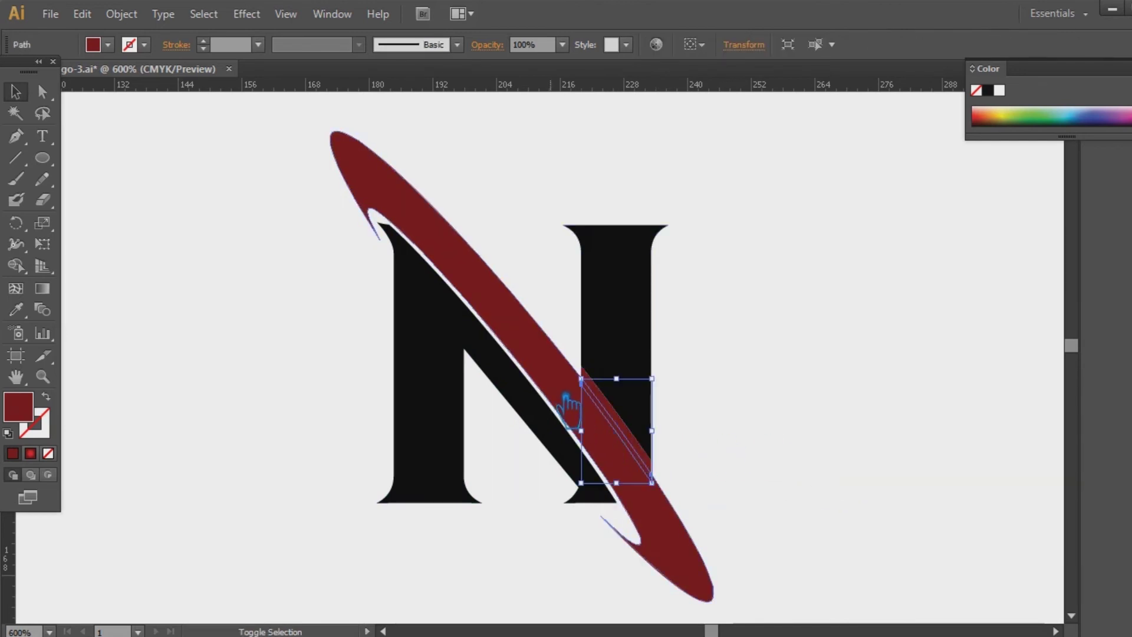
pyautogui.hotkey('ctrl', 'shift', 'F9')
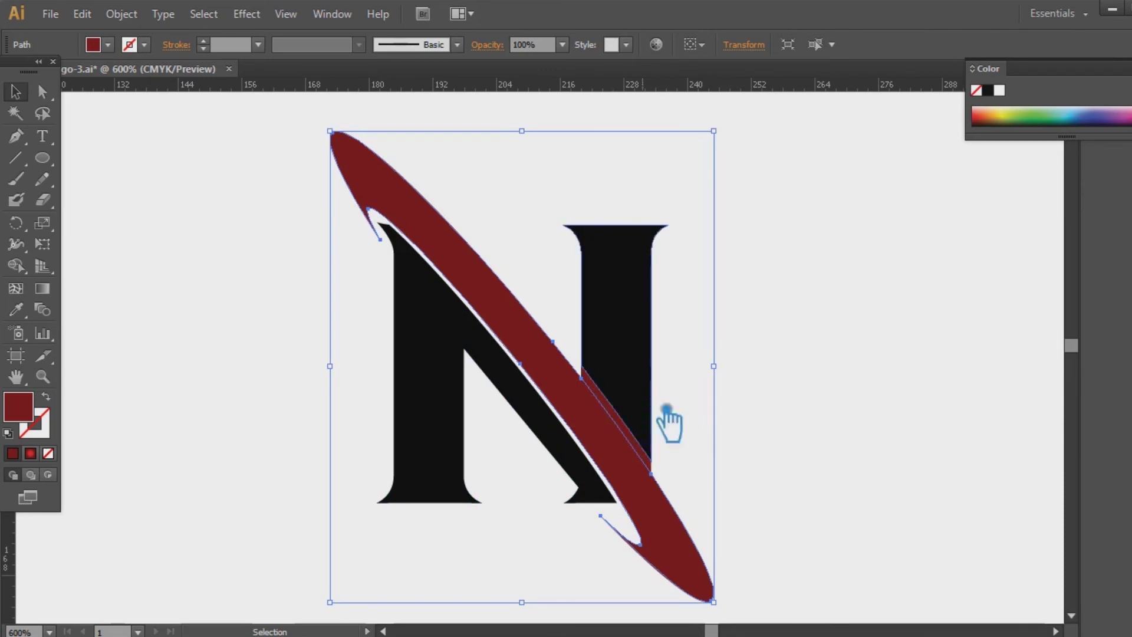
pyautogui.click(833, 384)
pyautogui.click(620, 404)
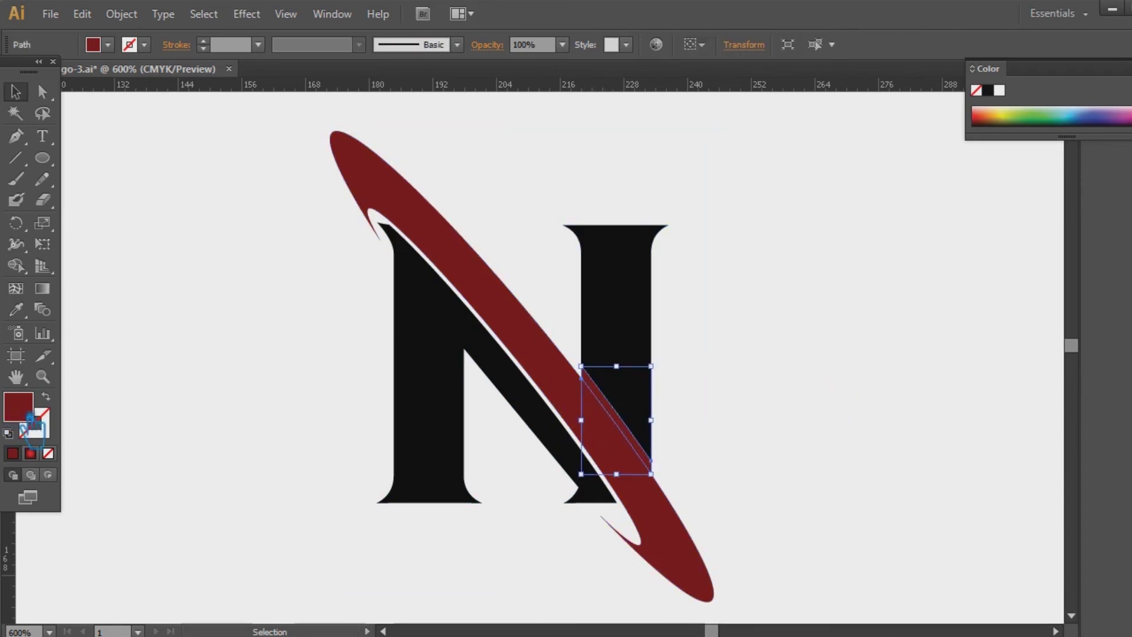
# Step: Fill the overlap piece with dark red #630005
pyautogui.doubleClick(33, 426)
pyautogui.write('630005')
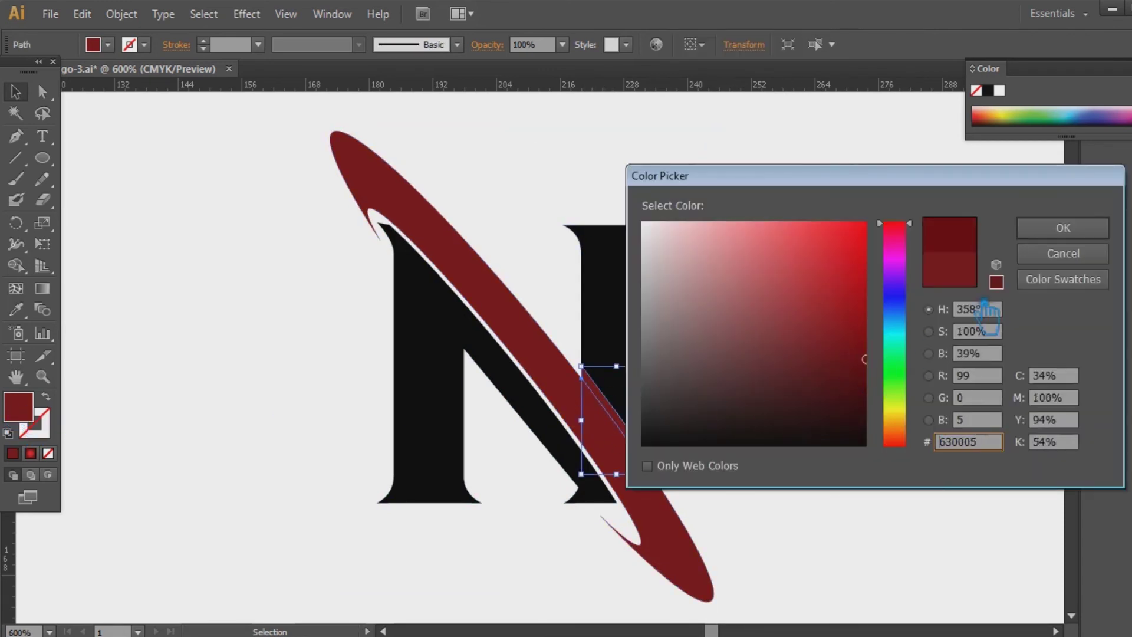
pyautogui.click(1063, 227)
pyautogui.click(821, 346)
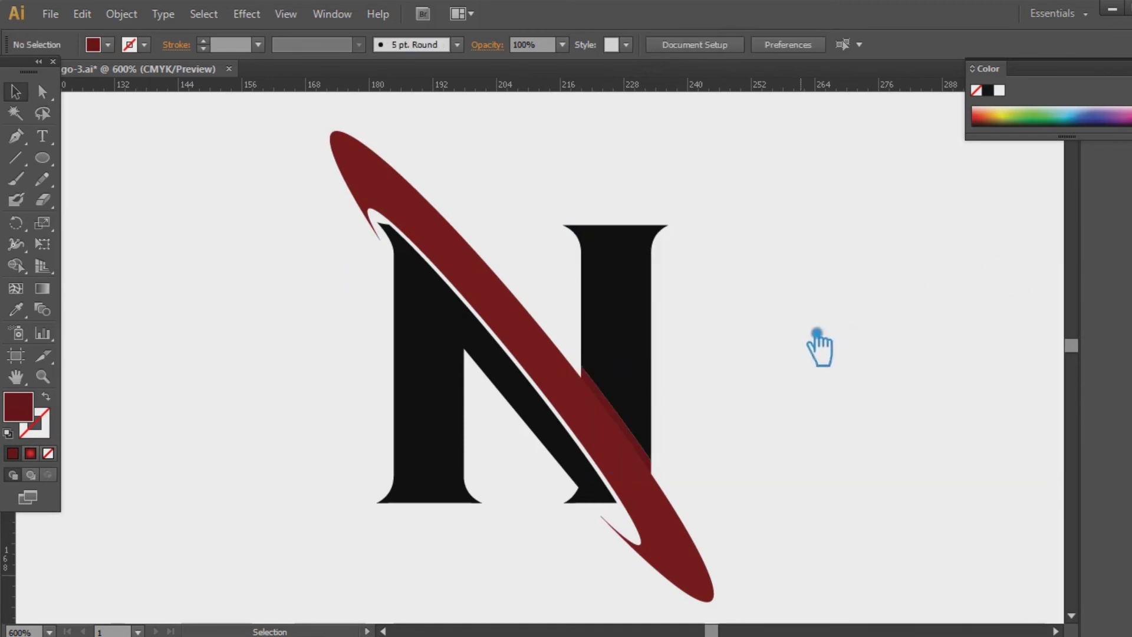
# Step: Give the swoosh a brighter red fill
pyautogui.click(485, 290)
pyautogui.doubleClick(30, 420)
pyautogui.moveTo(831, 348); pyautogui.dragTo(912, 272)
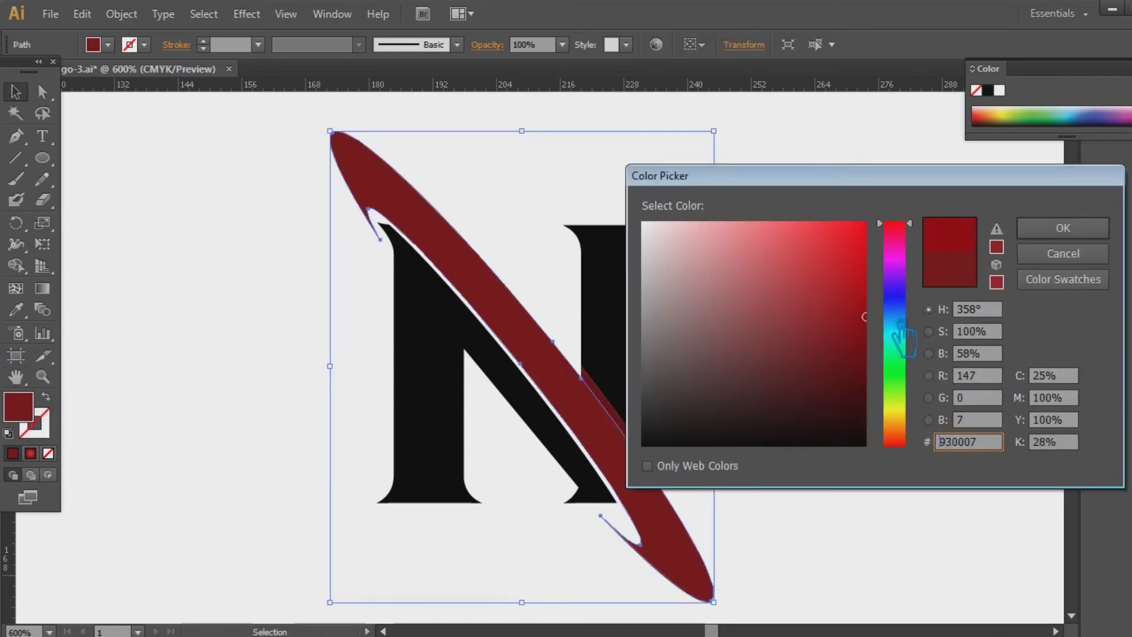
pyautogui.press('Return')
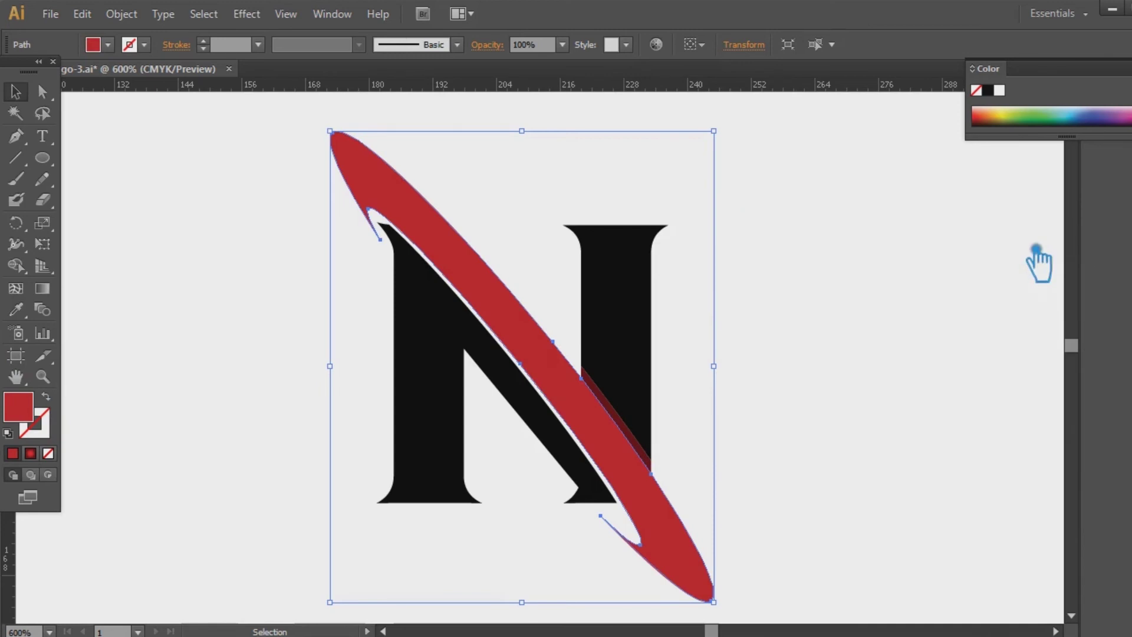
pyautogui.click(934, 316)
# Step: Eyedrop the red onto the N's right stem and deepen it to maroon
pyautogui.click(650, 341)
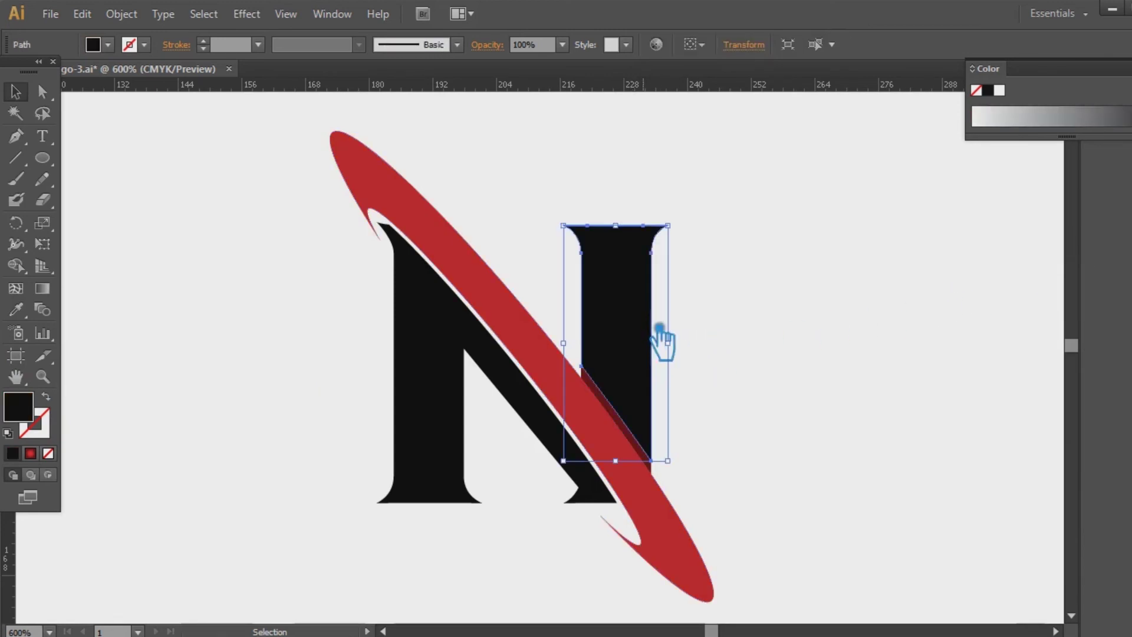
pyautogui.click(15, 309)
pyautogui.click(602, 416)
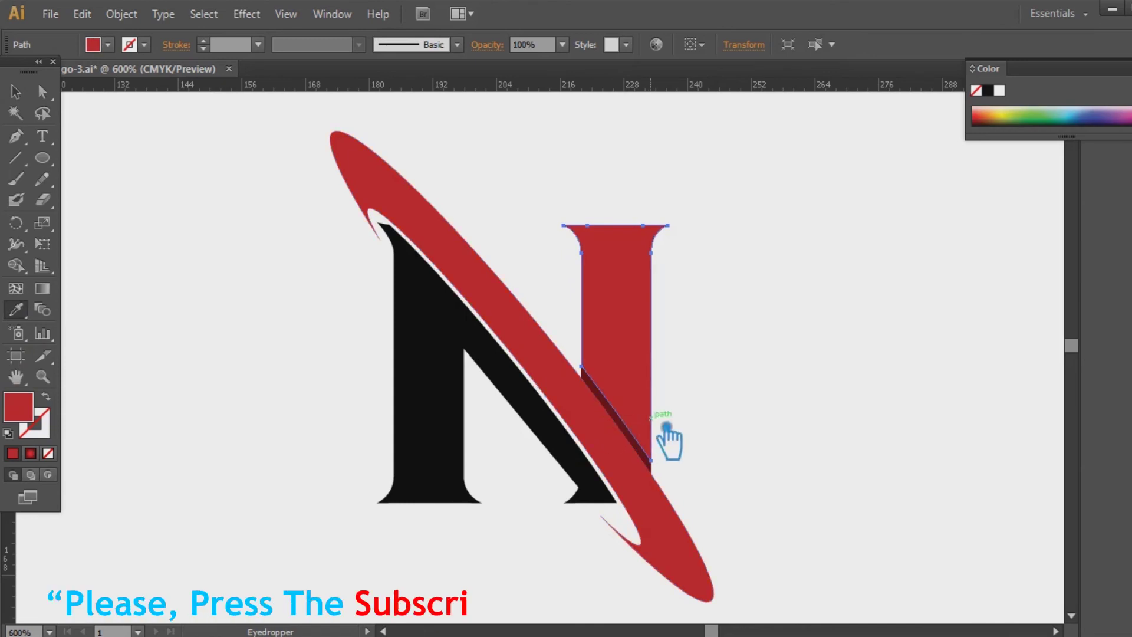
pyautogui.click(618, 404)
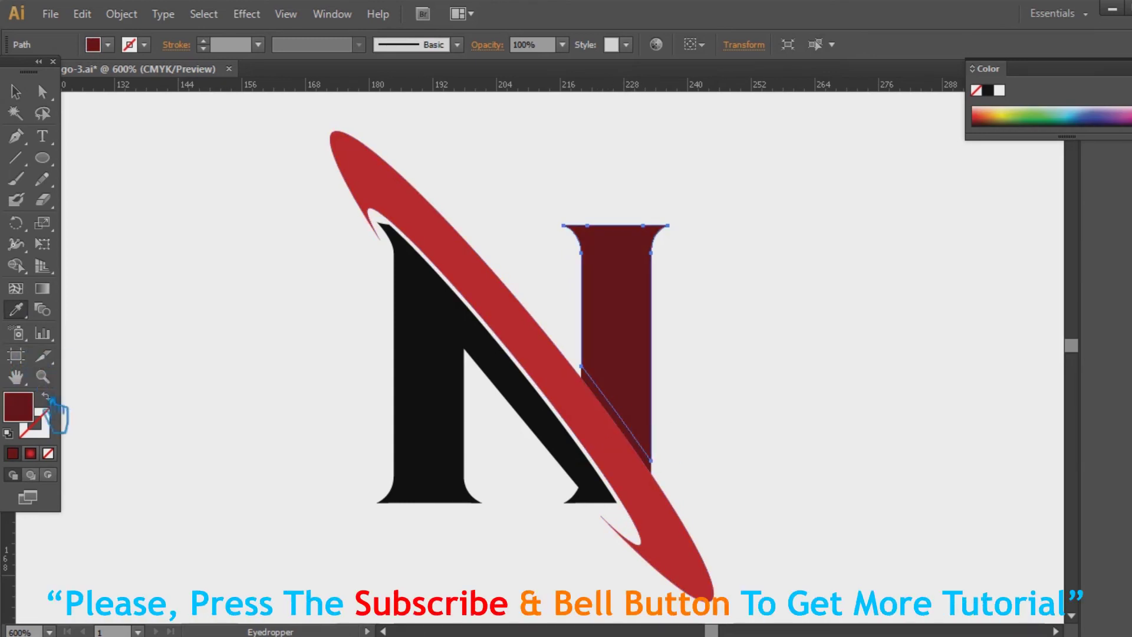
pyautogui.doubleClick(27, 417)
pyautogui.moveTo(849, 363)
pyautogui.mouseDown()
pyautogui.moveTo(887, 331)
pyautogui.moveTo(884, 359)
pyautogui.mouseUp()
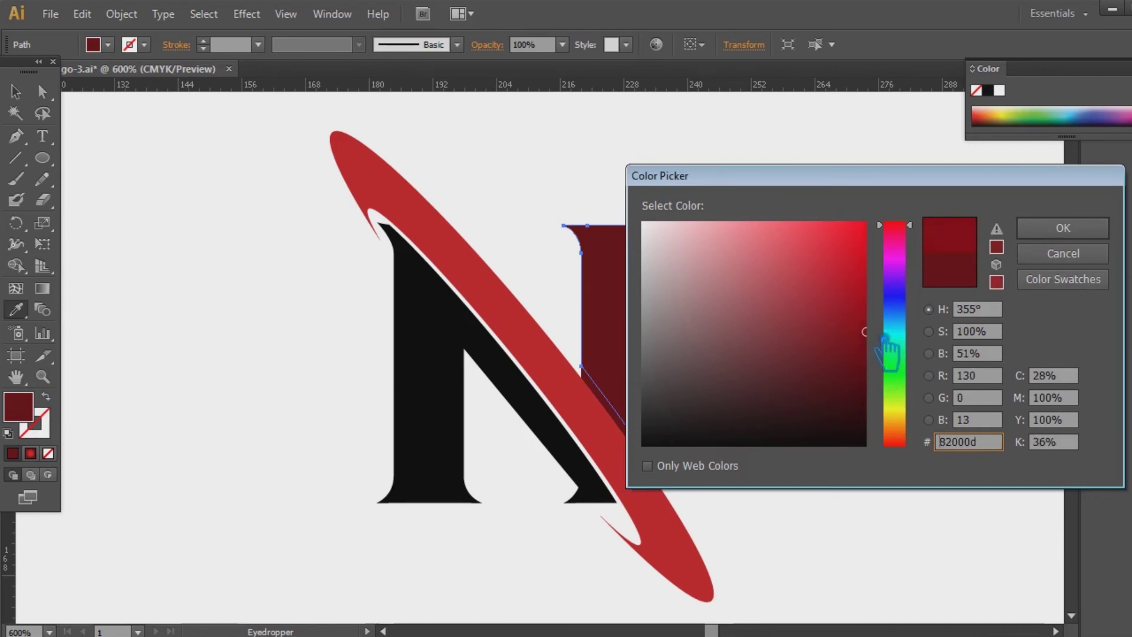
pyautogui.click(1061, 228)
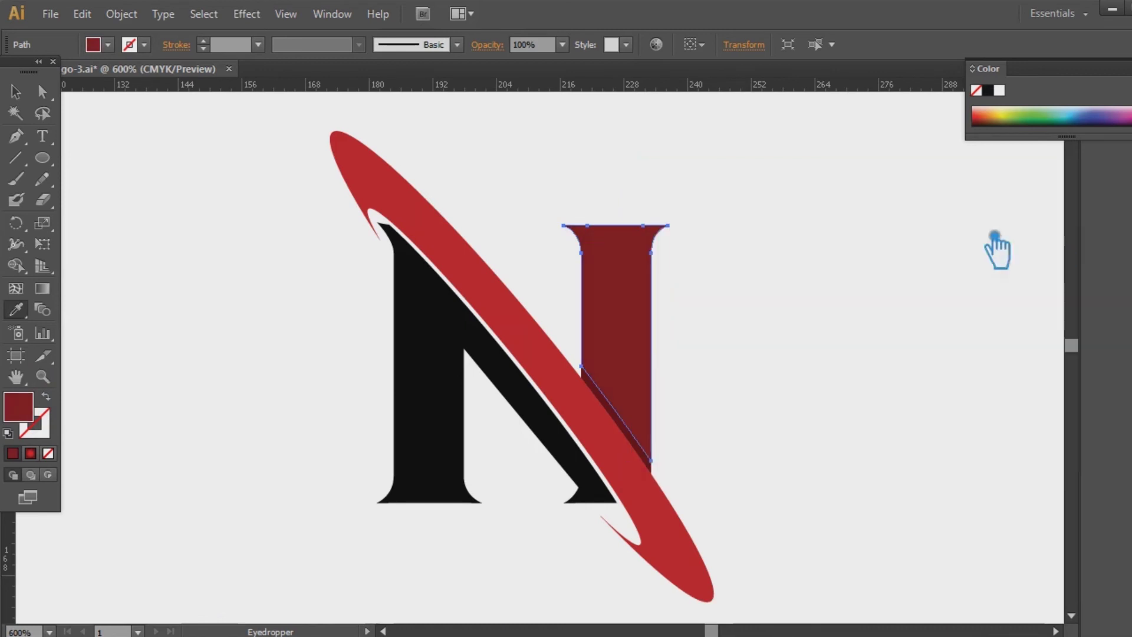
pyautogui.click(814, 303)
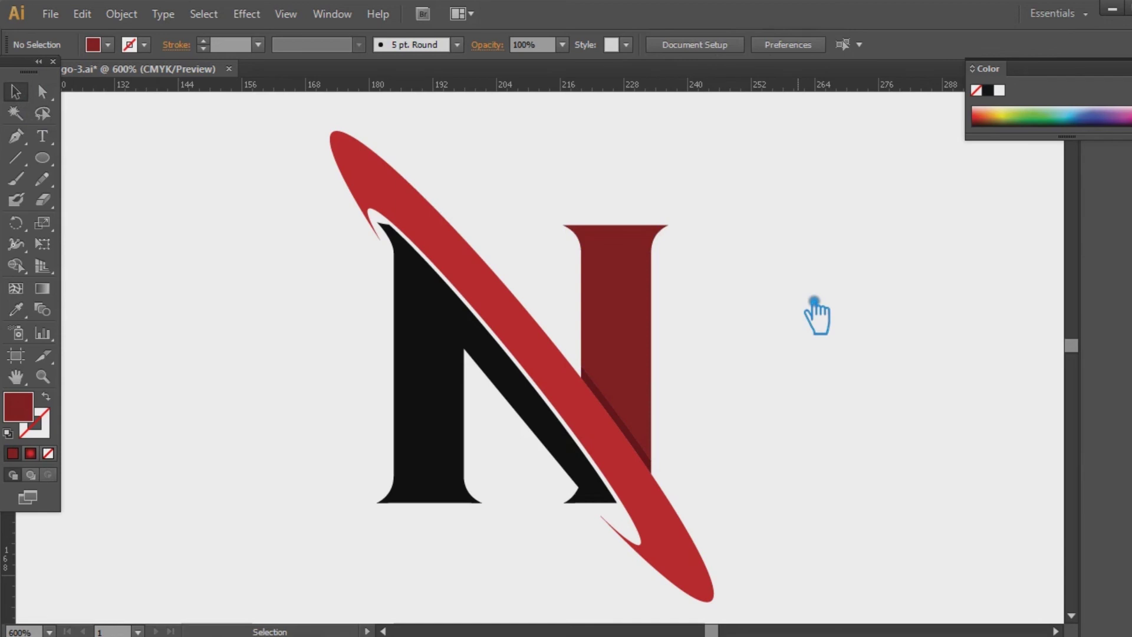
pyautogui.click(461, 383)
# Step: Change the left stroke's black fill to dark grey #191919, then near-black #0c0c0c
pyautogui.doubleClick(27, 413)
pyautogui.moveTo(648, 395); pyautogui.dragTo(643, 425)
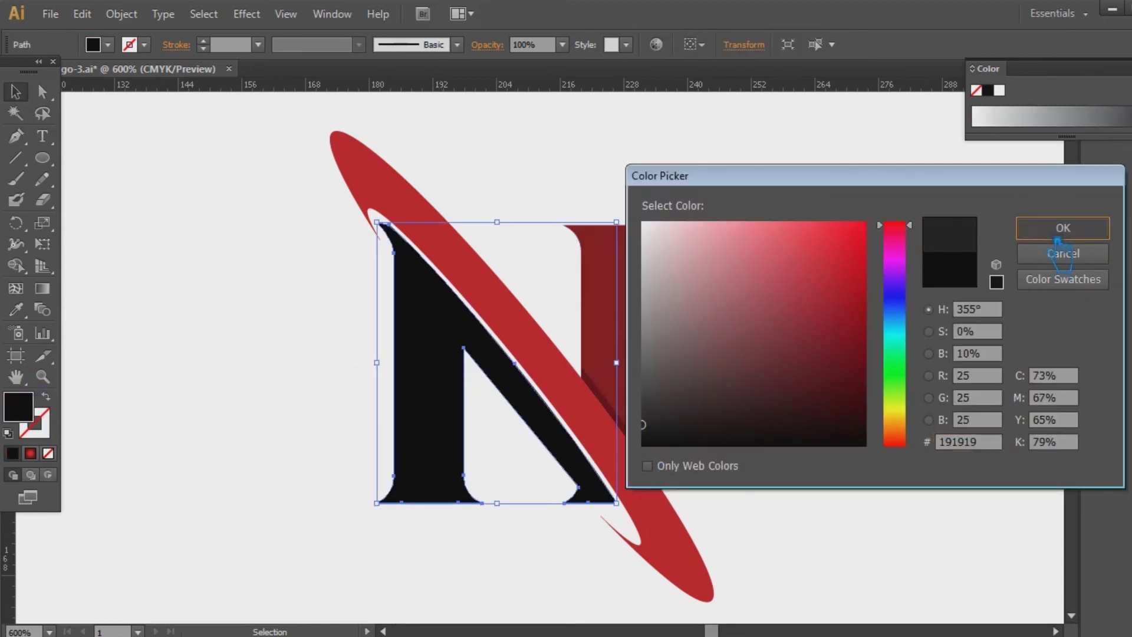
pyautogui.click(1057, 242)
pyautogui.click(859, 315)
pyautogui.click(408, 365)
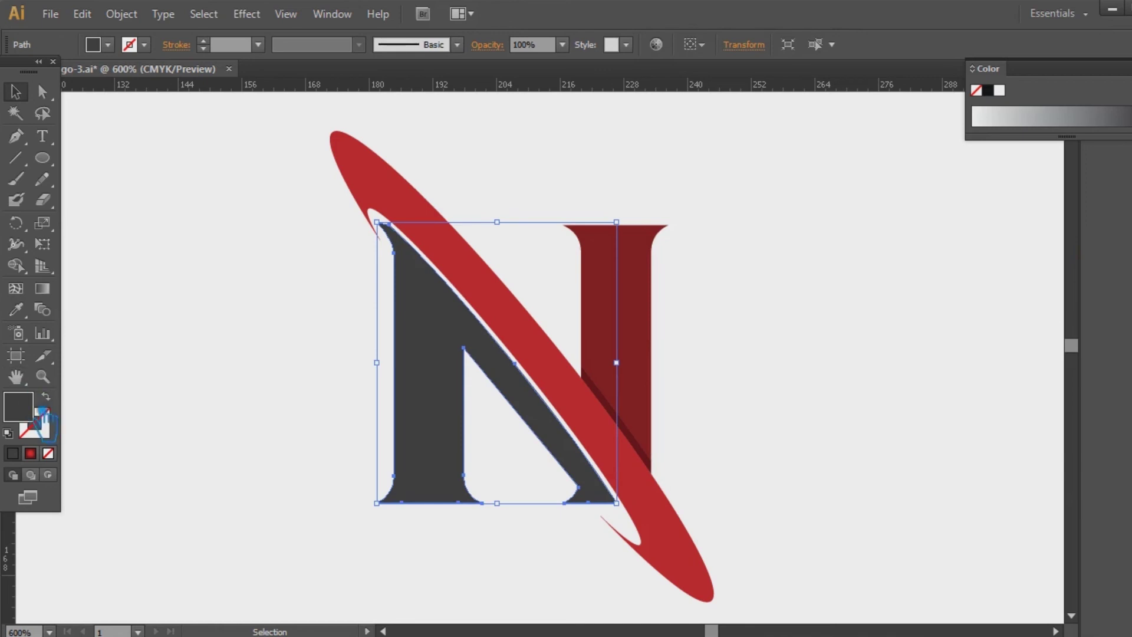
pyautogui.doubleClick(44, 416)
pyautogui.click(644, 436)
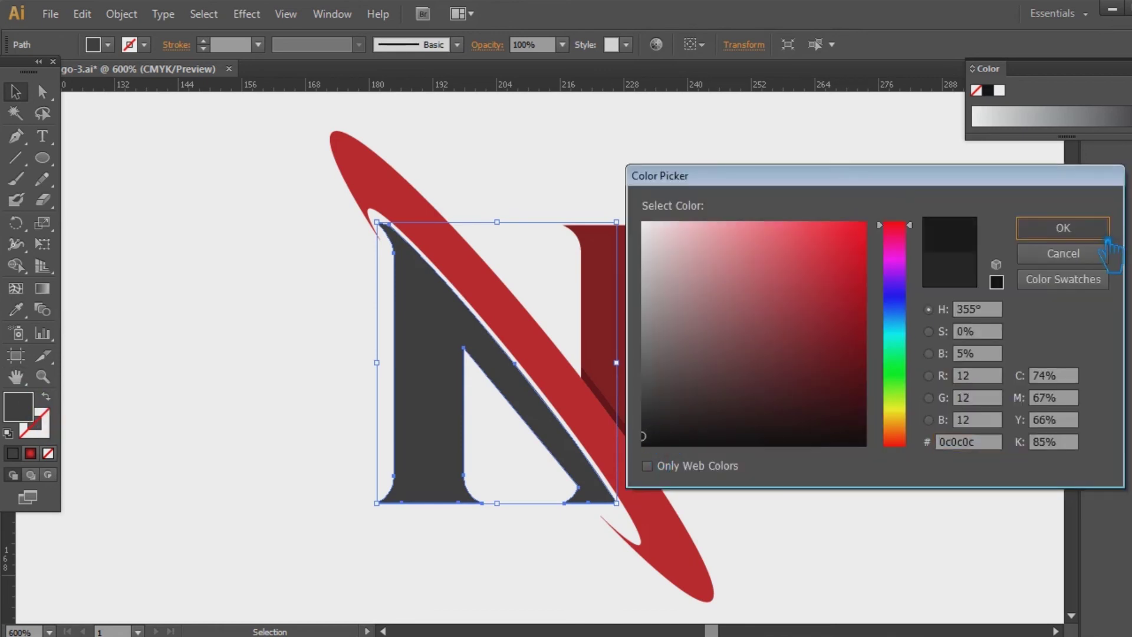
pyautogui.click(1061, 228)
pyautogui.click(681, 321)
pyautogui.click(457, 371)
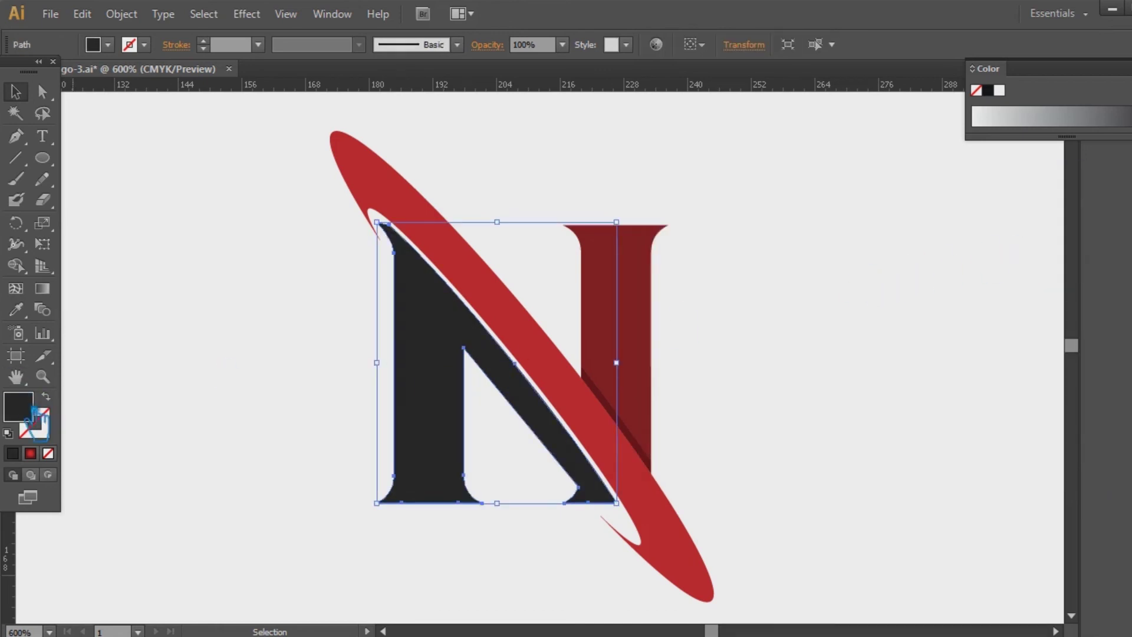
pyautogui.doubleClick(35, 412)
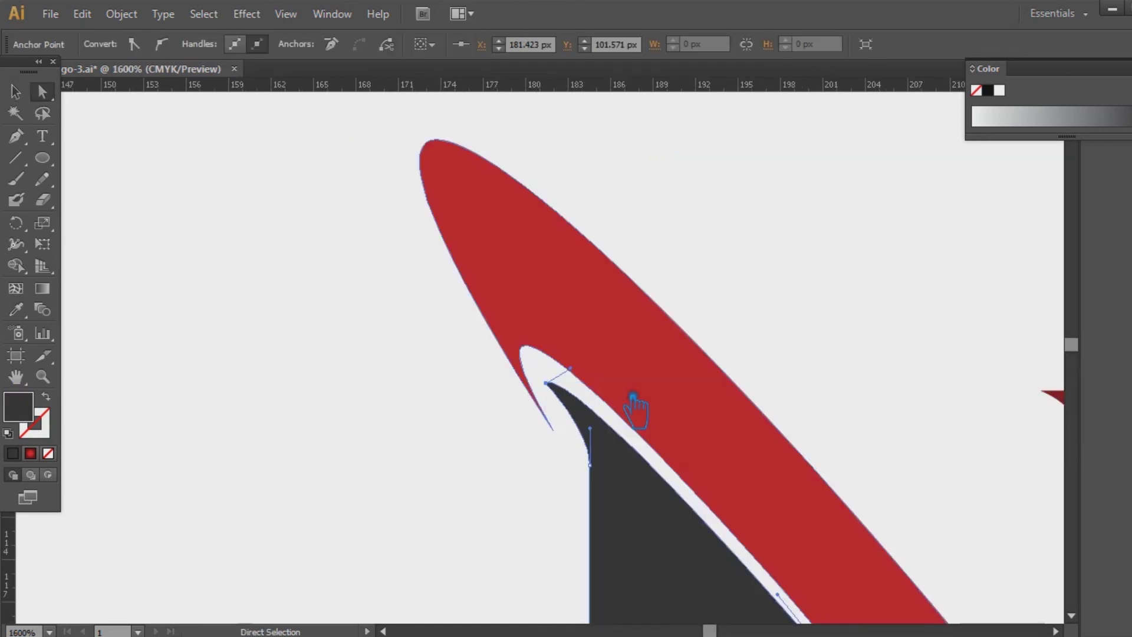
# Step: Adjust the top anchor's handles so the left stroke's tip curves smoothly under the swoosh
pyautogui.moveTo(588, 376); pyautogui.dragTo(643, 423)
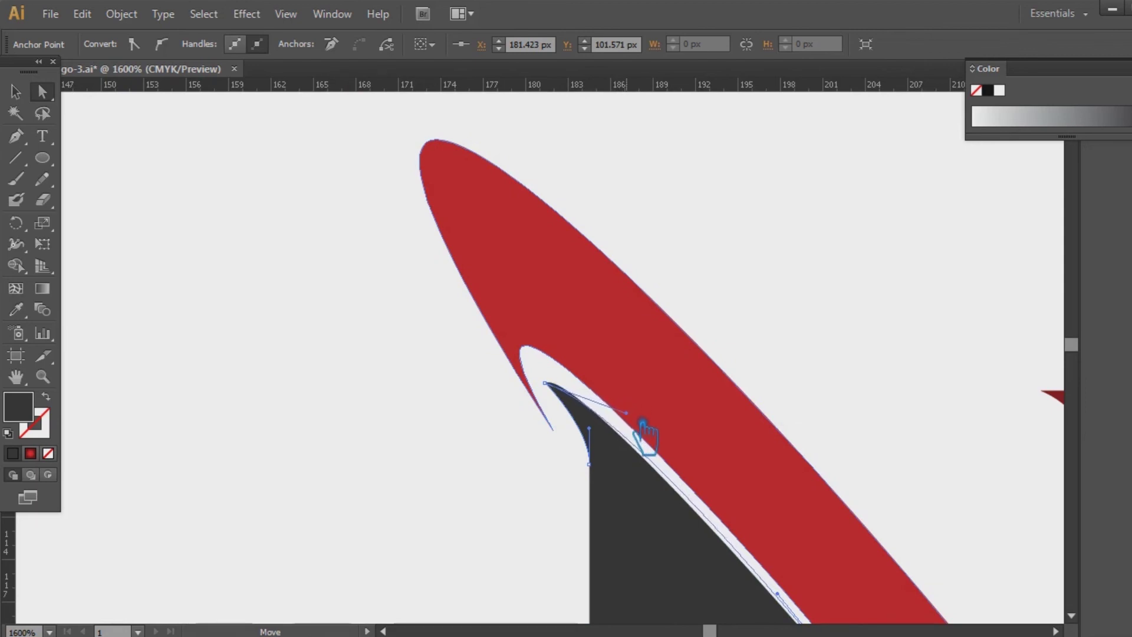
pyautogui.click(331, 508)
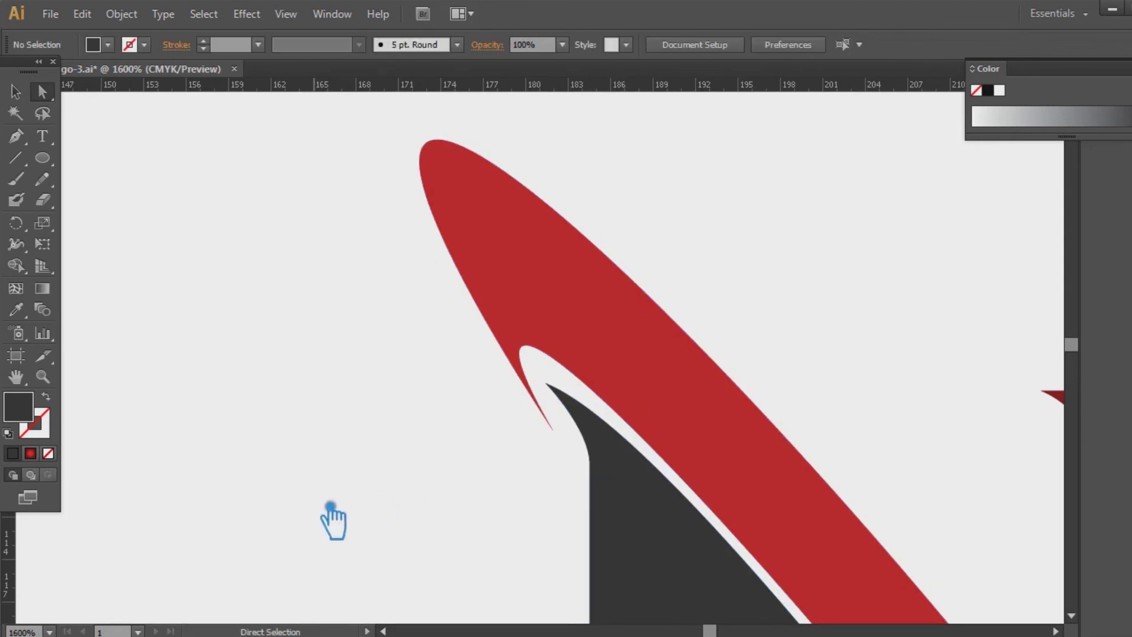
pyautogui.click(589, 464)
pyautogui.click(611, 447)
pyautogui.moveTo(608, 436); pyautogui.dragTo(599, 417)
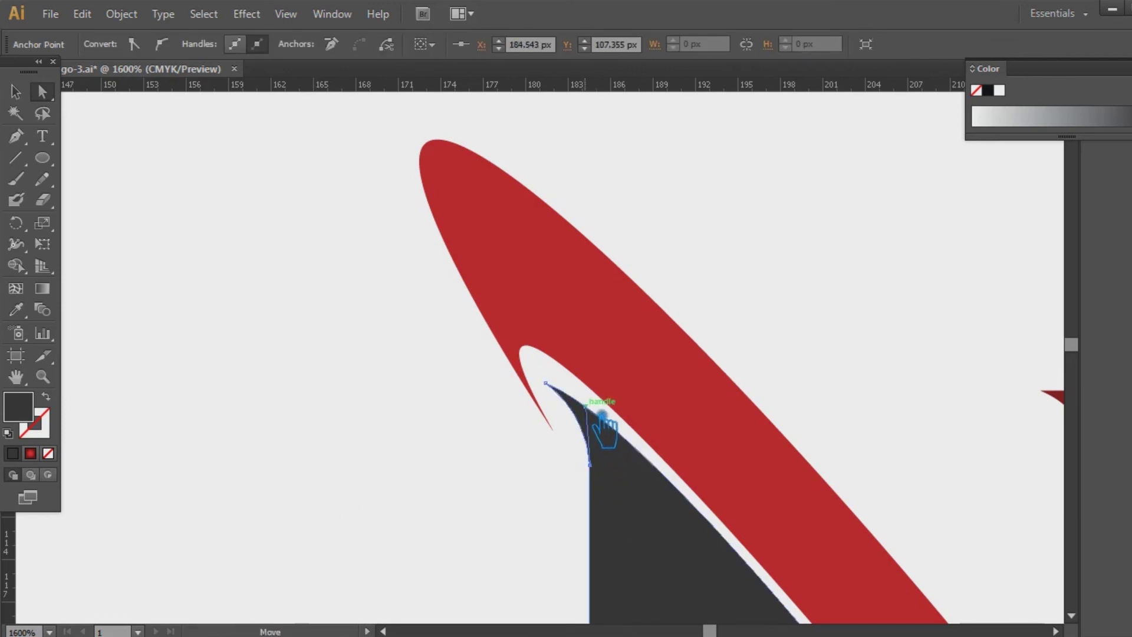
pyautogui.click(502, 545)
pyautogui.hotkey('ctrl', '-')
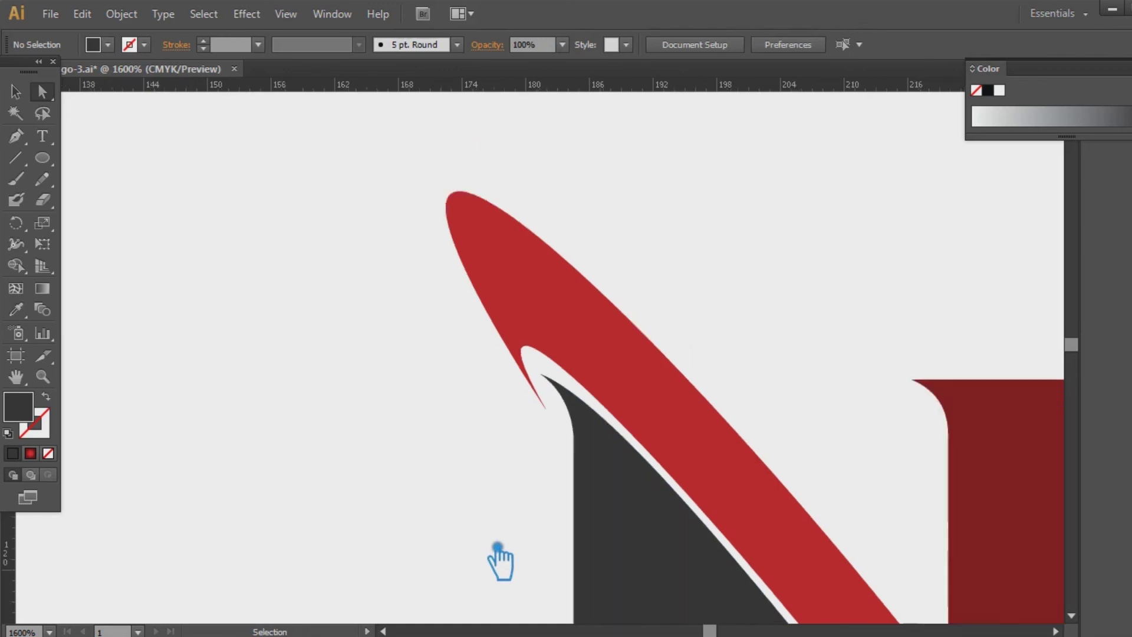
pyautogui.hotkey('ctrl', '-')
pyautogui.hotkey('ctrl', '-')
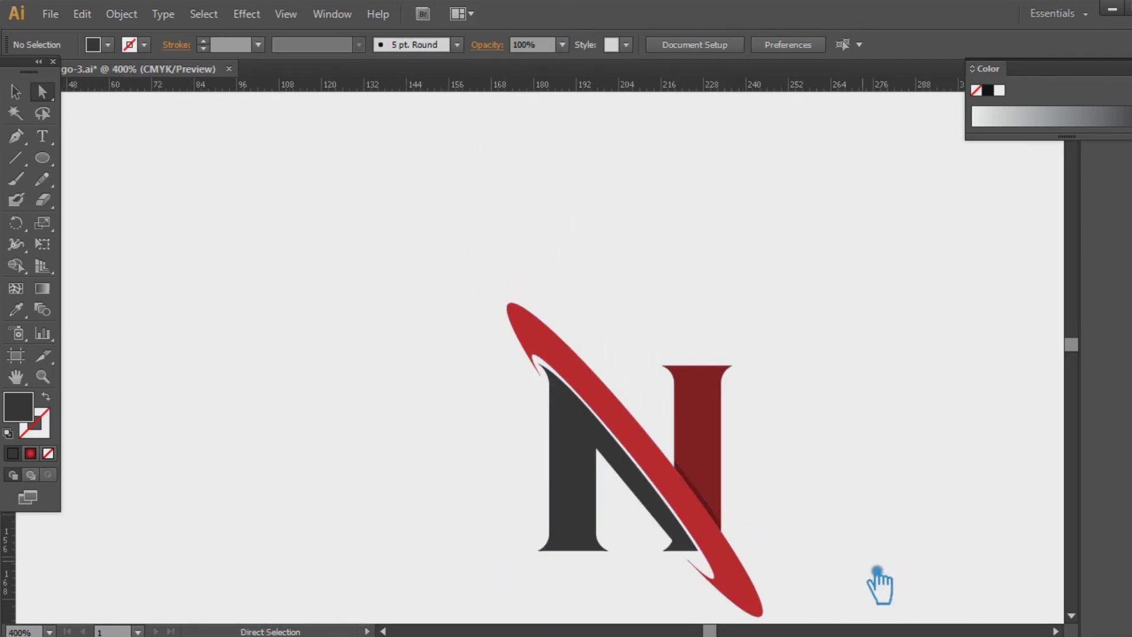